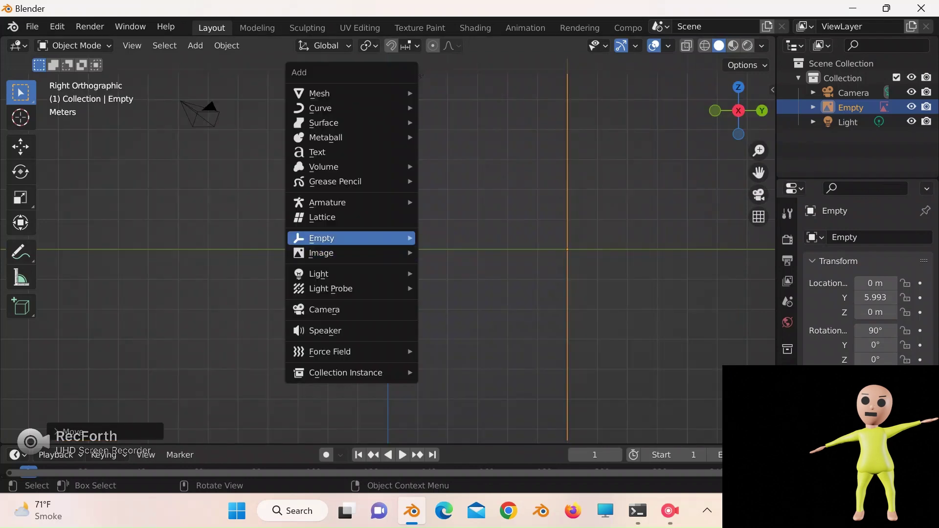
- Add the side-view character image as a reference at the origin and enlarge it
click(666, 34)
double_click(247, 72)
key(s)
click(553, 250)
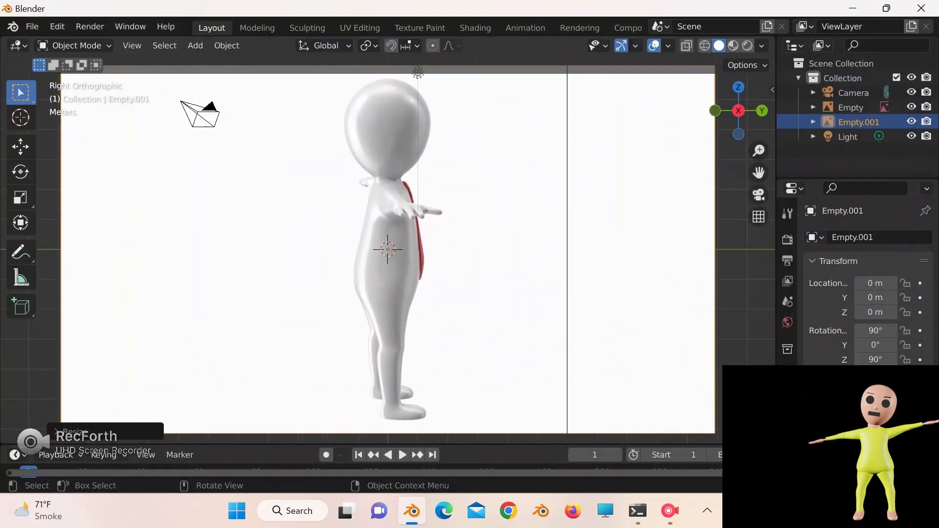
- Move the side-view reference image along X and along Y in the top view, to about Y -4.98 m
drag(739, 110, 723, 122)
click(715, 110)
click(761, 111)
key(KP_7)
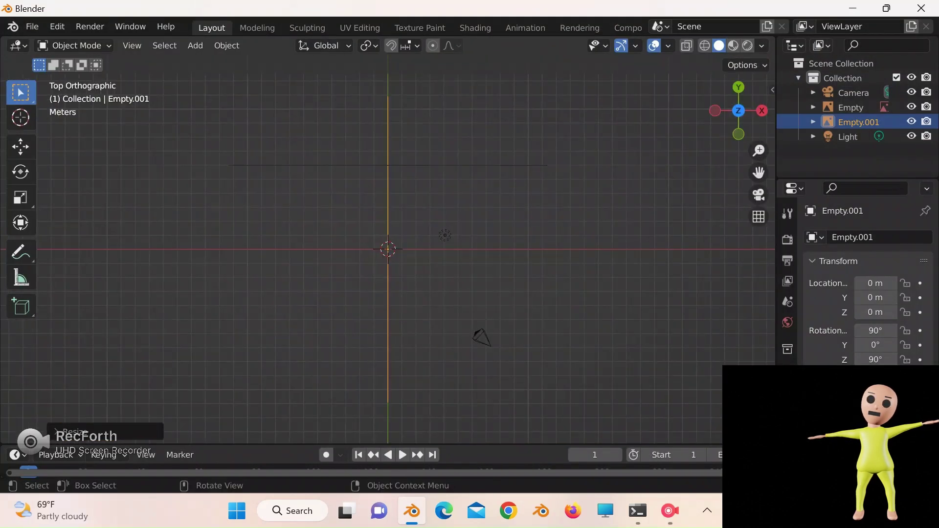
key(g)
key(x)
click(229, 250)
key(g)
key(y)
click(229, 319)
- Move the side-view reference image along X to about 11.95 m, beyond the edge of the front-view image
click(738, 134)
drag(738, 134, 699, 142)
click(738, 88)
key(g)
key(x)
click(556, 320)
click(738, 134)
click(715, 111)
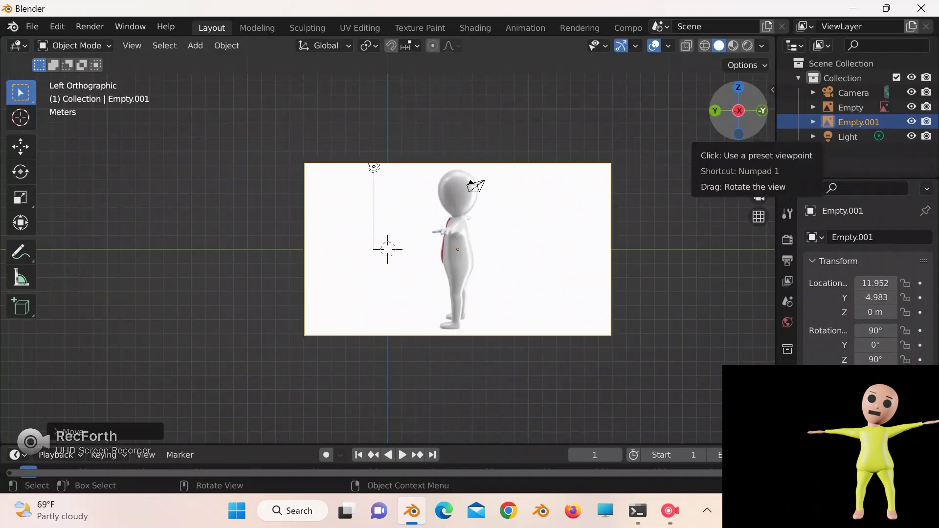
- Rotate the side-view reference image about Z to 270°
drag(748, 113, 631, 130)
drag(738, 111, 795, 115)
click(738, 88)
click(20, 172)
drag(497, 289, 565, 329)
click(20, 92)
- Select both reference images and move them together along Y, bringing the side-view image to about Y -0.034 m
drag(739, 111, 726, 49)
click(739, 88)
drag(540, 128, 462, 223)
drag(540, 223, 568, 230)
key(g)
key(y)
click(567, 160)
- Save the file to the Desktop as StickMan
click(32, 27)
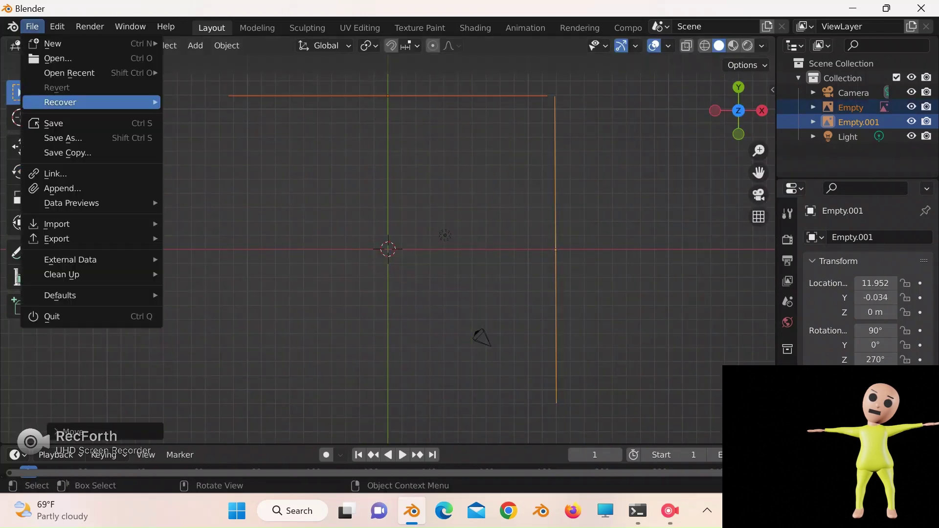
click(61, 138)
click(214, 478)
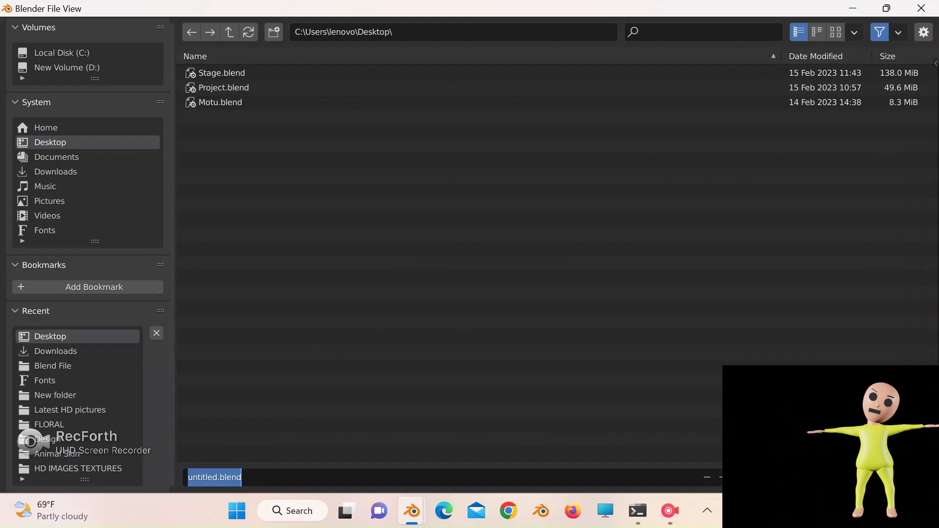
text(StickMan)
key(Return)
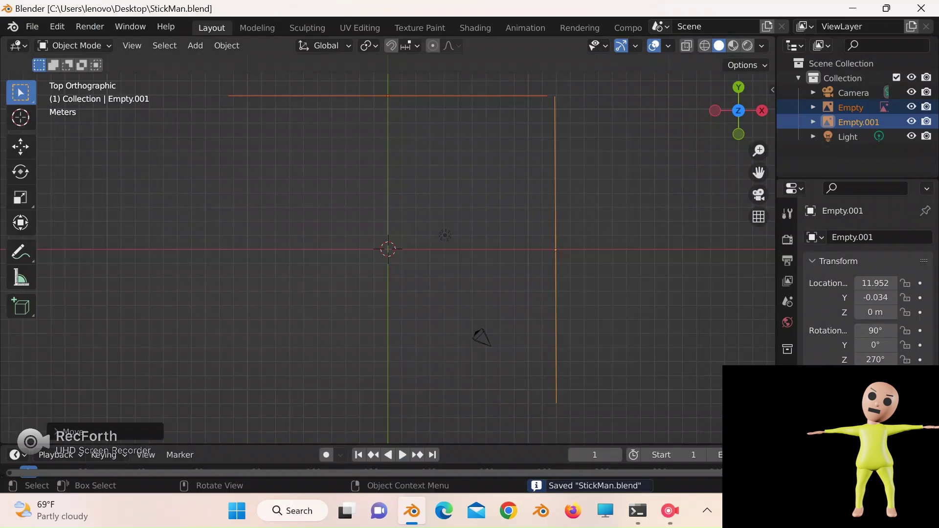
- Add a cube at the origin in the front view and give it a subdivision surface
click(738, 134)
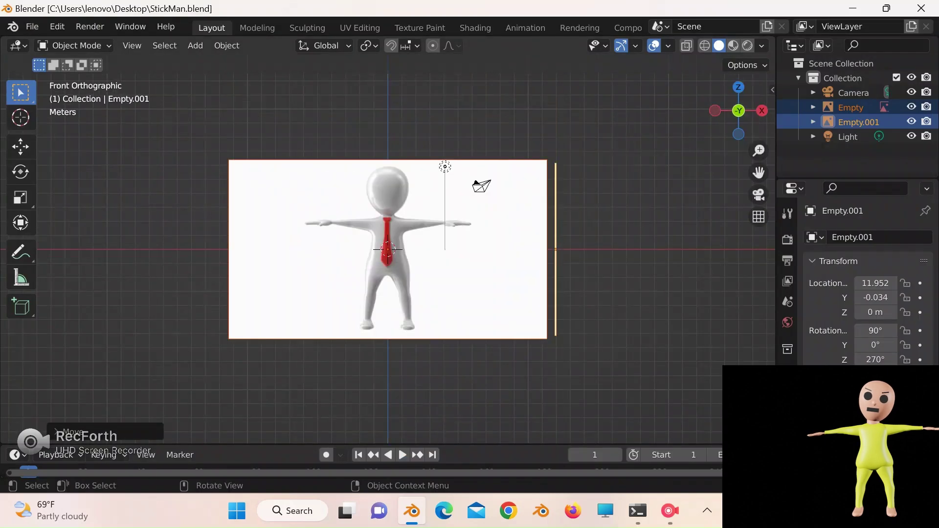
key(shift+a)
click(458, 116)
key(ctrl+1)
key(g)
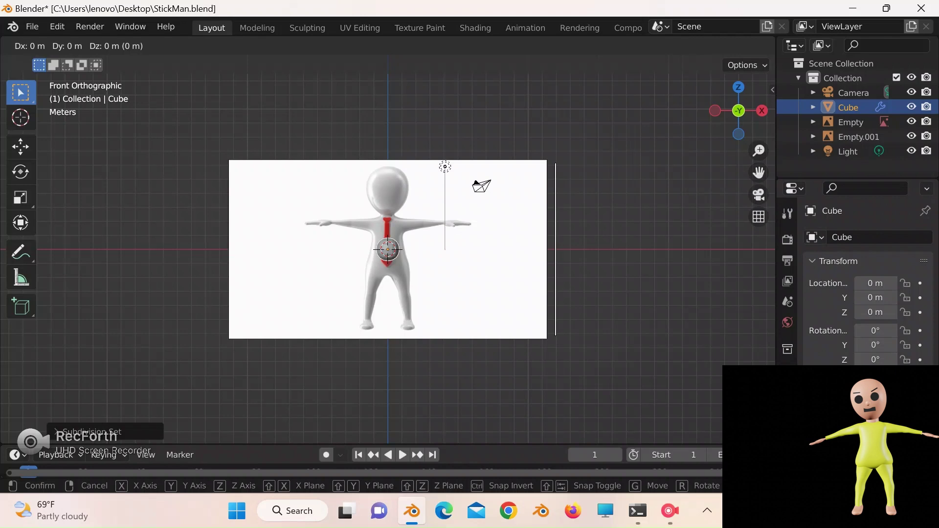
key(Escape)
- Raise the subdivided cube along Z onto the reference head, scale it to the head's size and apply its modifier
scroll(390, 279, up, 5)
shift+middle_drag(389, 279, 384, 377)
key(g)
key(z)
click(384, 226)
key(s)
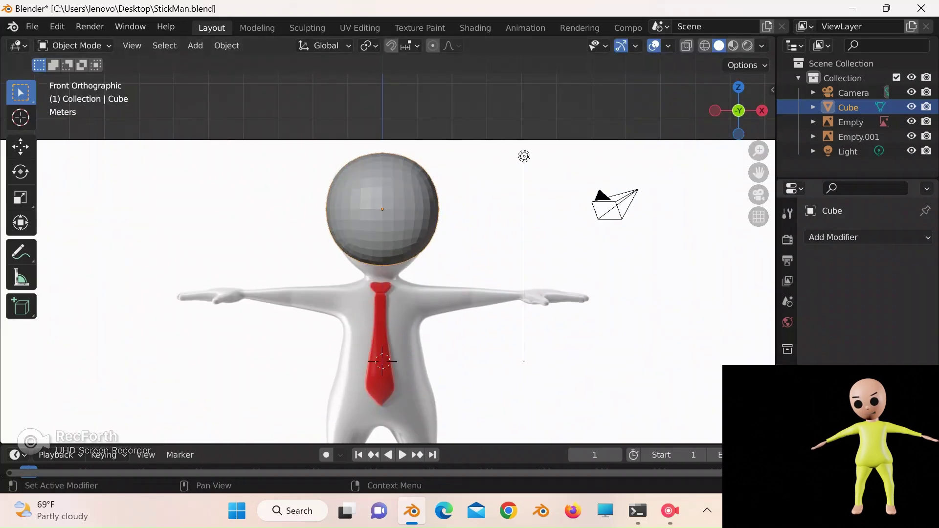
- Apply the head cube's object transforms and switch it to Sculpt Mode
key(ctrl+KP_3)
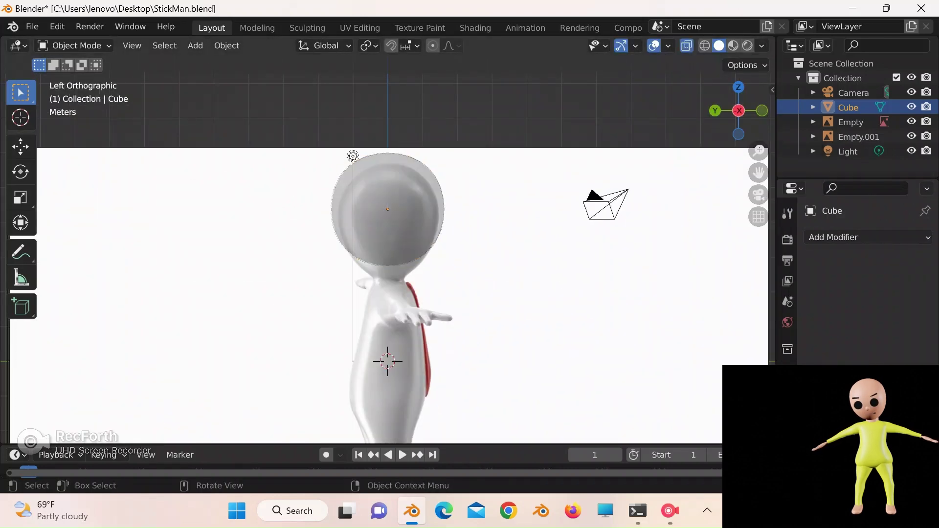
click(762, 110)
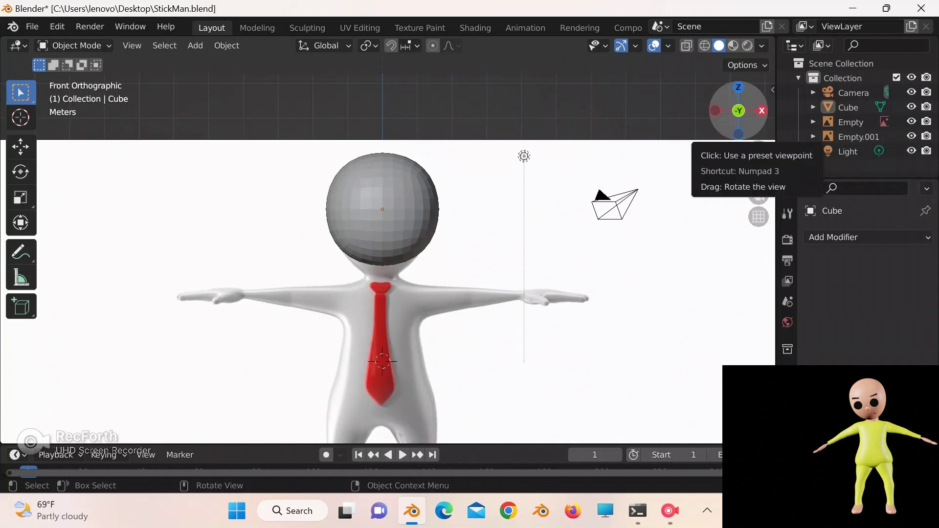
click(848, 107)
click(74, 46)
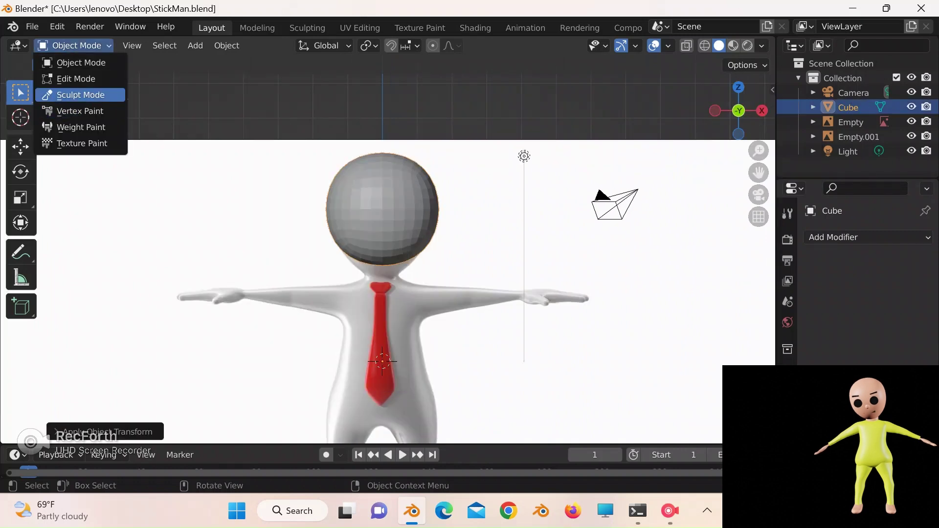
click(81, 95)
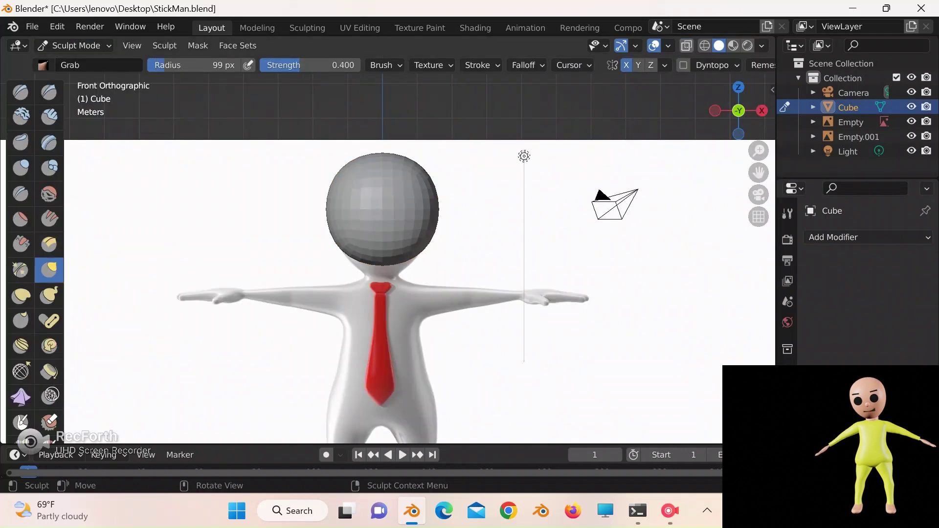
- Shape the head with the Grab brush to follow the reference outline in the side and front views
key(ctrl+KP_3)
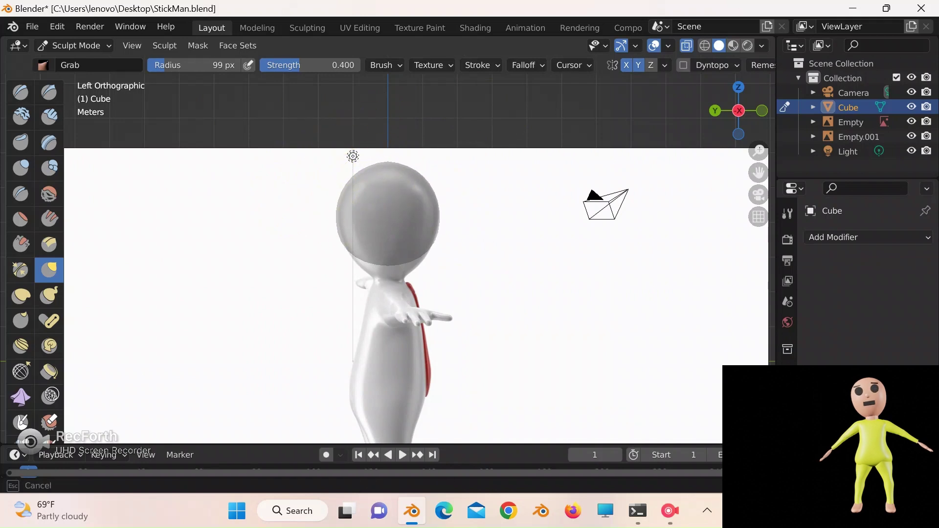
key(KP_1)
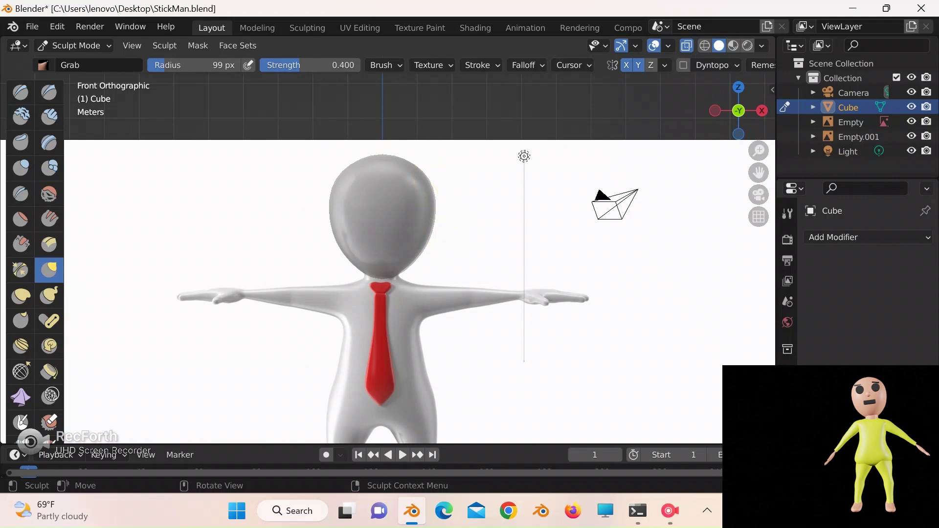
key(alt+z)
drag(717, 116, 756, 123)
click(719, 115)
drag(401, 173, 416, 165)
- Adjust the head's contour with the Grab brush in the top view and return to Object Mode
drag(734, 110, 768, 122)
click(737, 116)
click(761, 110)
click(722, 105)
click(762, 110)
click(738, 87)
drag(382, 200, 381, 195)
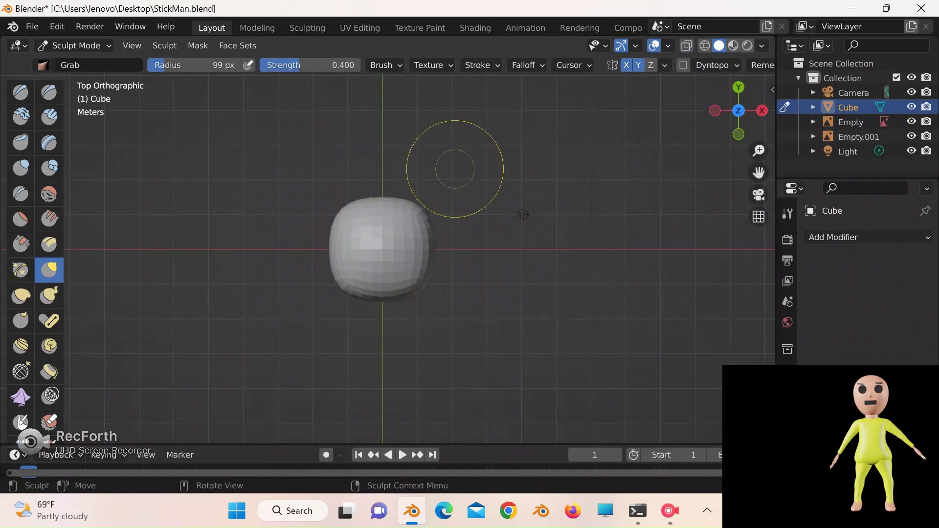
drag(333, 245, 324, 245)
key(KP_1)
click(74, 46)
click(74, 62)
- Add a cylinder, scale it down and raise it along Z to form the neck under the head
key(shift+a)
mouse_move(340, 199)
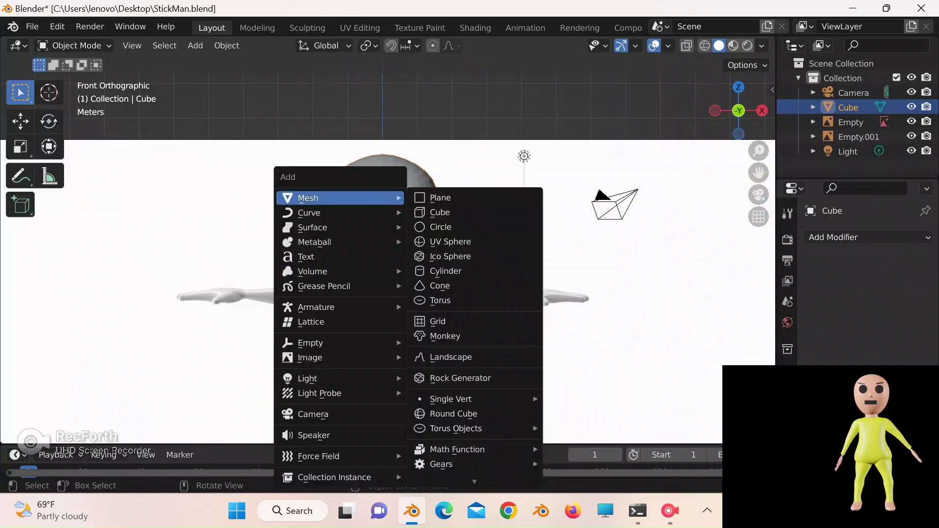
click(445, 270)
drag(216, 272, 190, 288)
click(110, 234)
key(g)
key(z)
click(382, 285)
click(715, 110)
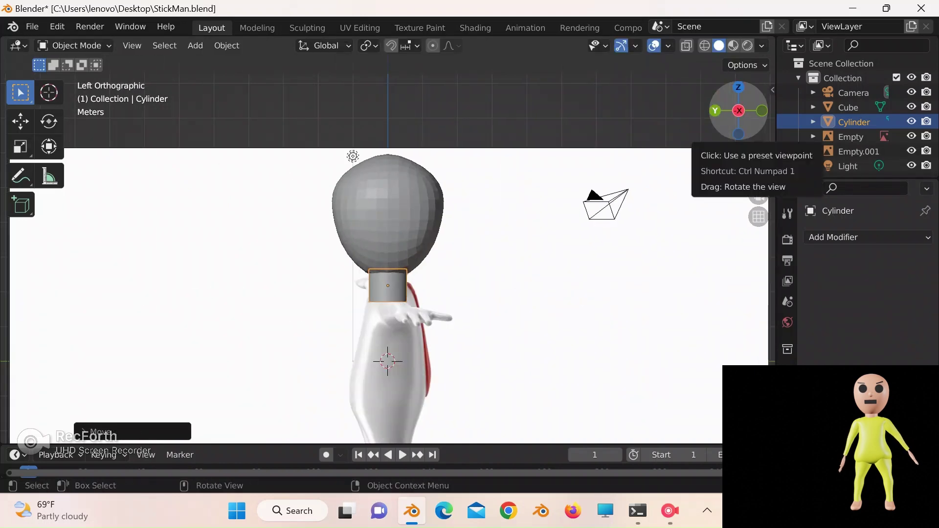
- Put the head back in Sculpt Mode and refine its upper sides with the Grab brush
drag(762, 111, 731, 113)
click(717, 115)
click(388, 210)
click(75, 45)
click(73, 92)
drag(364, 171, 361, 167)
key(KP_1)
mouse_move(425, 169)
mouse_down()
mouse_move(426, 191)
mouse_move(438, 191)
mouse_up()
click(715, 111)
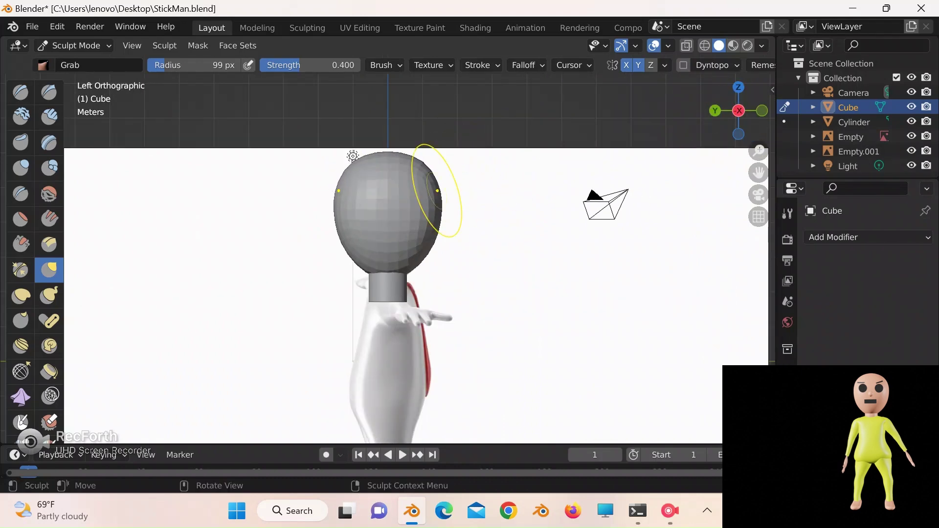
click(762, 110)
- Save the file and switch the head back to Object Mode
click(31, 26)
click(54, 124)
shift+middle_drag(194, 269, 185, 186)
key(ctrl+i)
click(73, 45)
click(73, 63)
click(73, 45)
click(73, 92)
shift+middle_drag(421, 178, 417, 228)
key(shift+a)
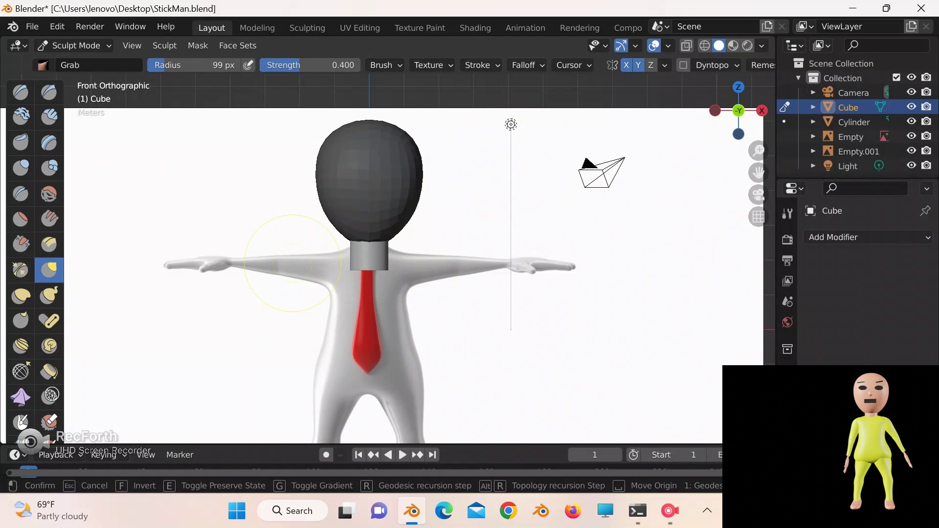
click(73, 46)
click(257, 28)
click(212, 28)
click(74, 46)
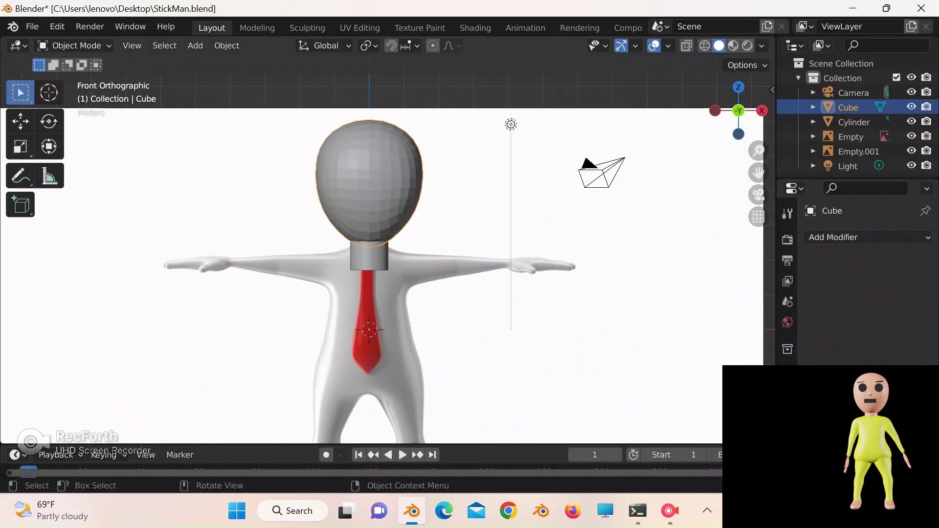
- Add a cube for the torso, give it a subdivision surface and scale it up
key(shift+a)
click(434, 212)
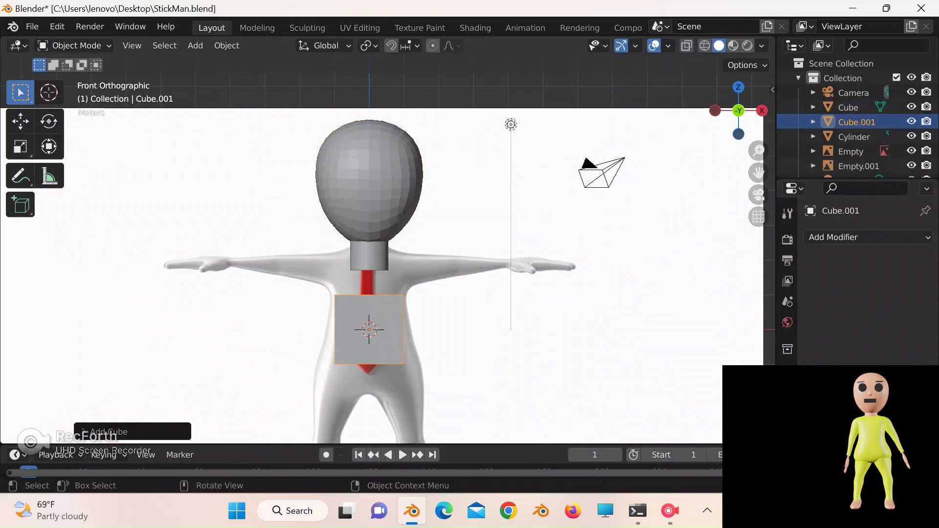
key(ctrl+2)
key(s)
key(Return)
- Stretch the torso along Z and move it up so that it meets the neck
key(s)
key(z)
key(Return)
key(g)
key(z)
key(Return)
- Apply the torso's subdivision modifier
click(762, 111)
click(716, 110)
click(893, 261)
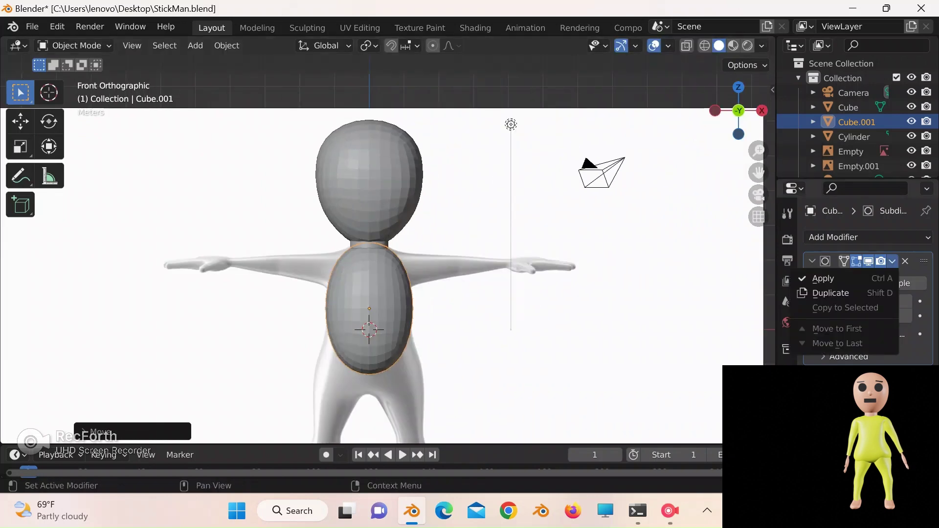
click(814, 277)
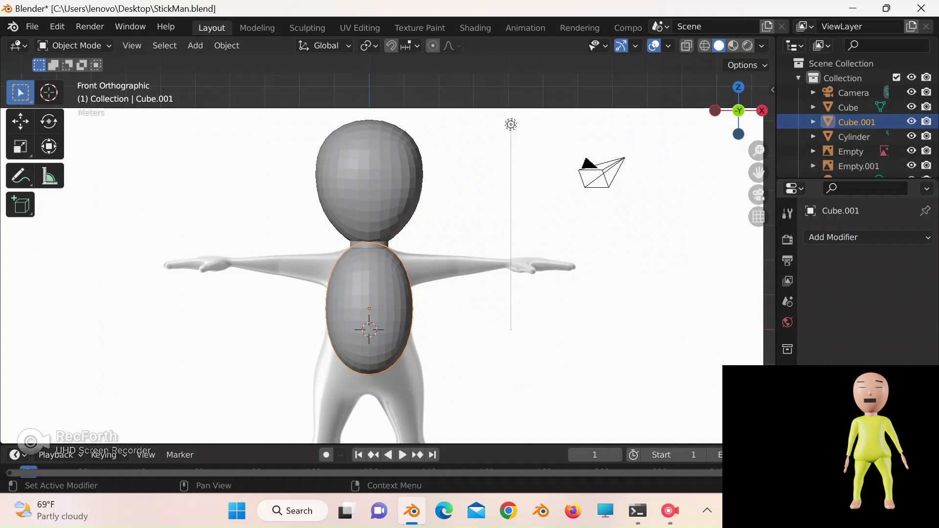
- Switch the torso to Sculpt Mode with X-ray on and grab its shoulders outward to match the front reference
key(shift+a)
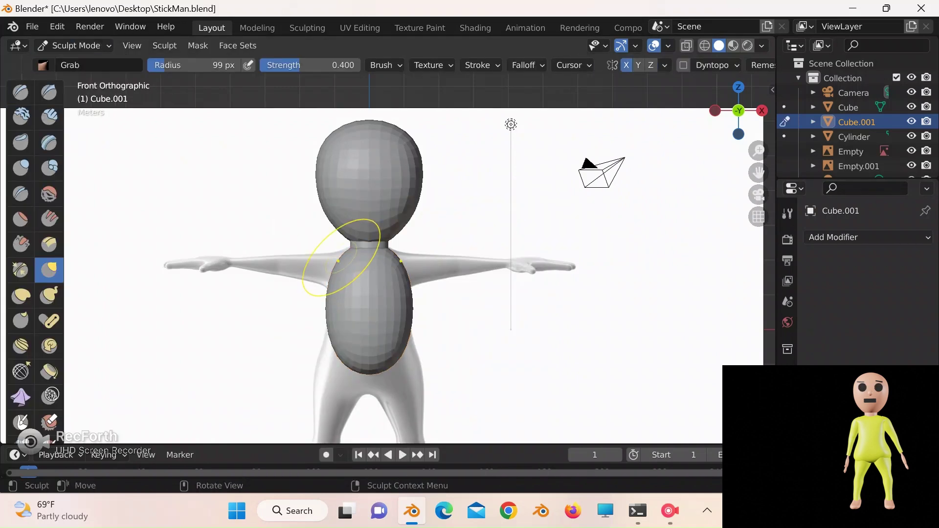
key(alt+z)
drag(410, 264, 417, 263)
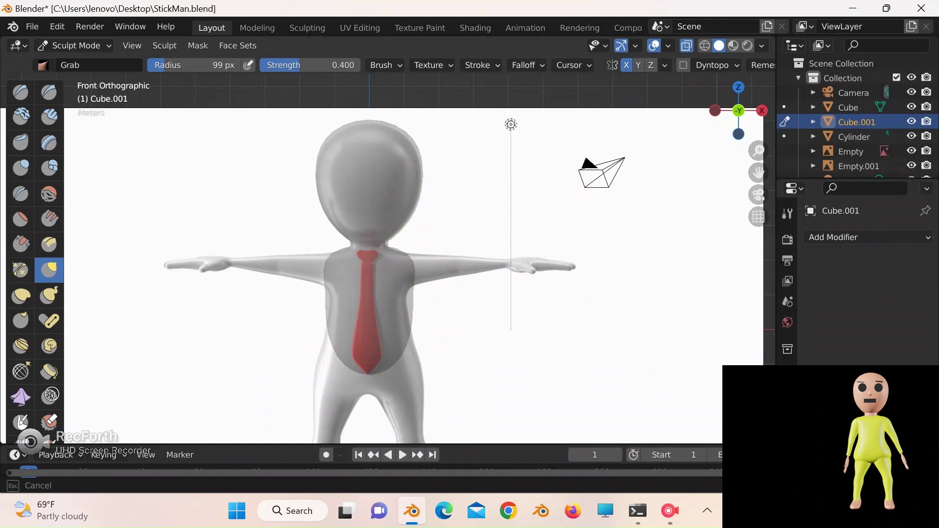
- Set the Grab brush radius to 114 px and pull the lower torso down and outward to the reference hips
key(f)
click(442, 339)
drag(394, 348, 401, 367)
drag(352, 362, 333, 384)
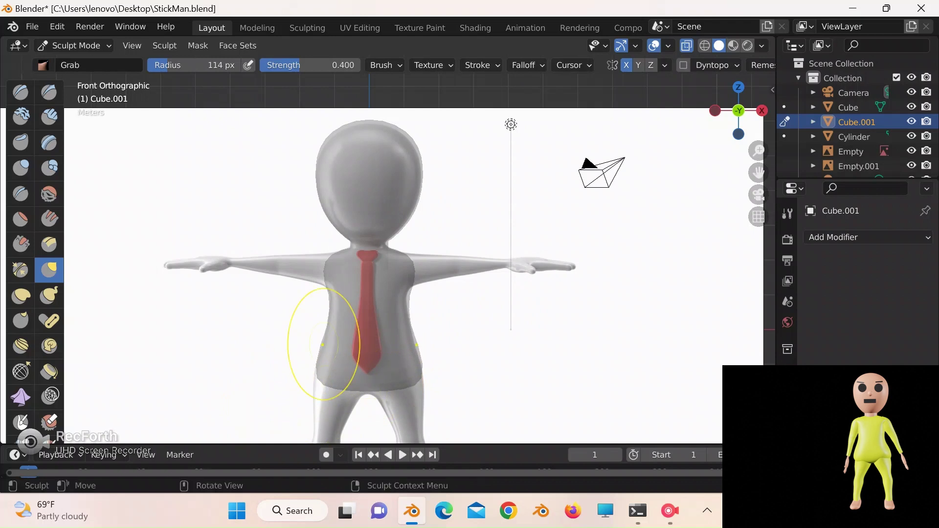
- Pull the torso's lower back outward with the Grab brush in the side view and turn X-ray off
key(ctrl+KP_3)
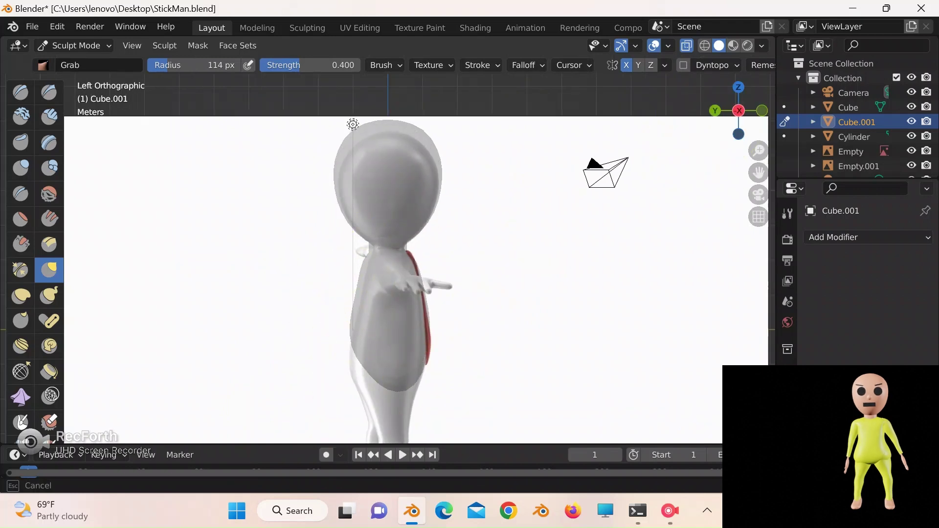
drag(368, 368, 352, 380)
key(KP_1)
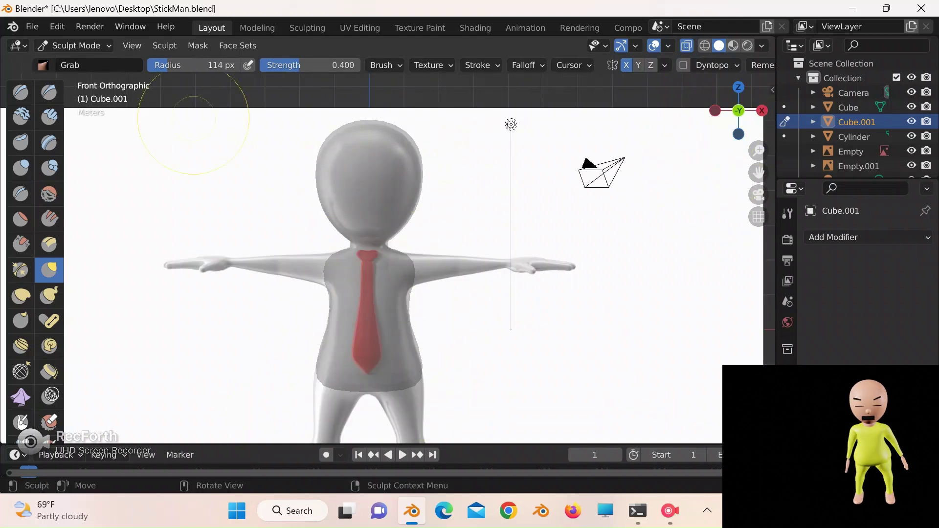
key(alt+z)
- Save the file and return the torso to Object Mode in the front view
click(31, 27)
click(91, 123)
shift+middle_drag(369, 267, 343, 138)
key(ctrl+Tab)
click(761, 111)
mouse_move(715, 110)
mouse_down()
mouse_move(748, 196)
mouse_move(768, 115)
mouse_up()
click(738, 114)
key(KP_1)
- Add a cylinder for the leg and move it down along Z below the torso
key(shift+a)
mouse_move(298, 198)
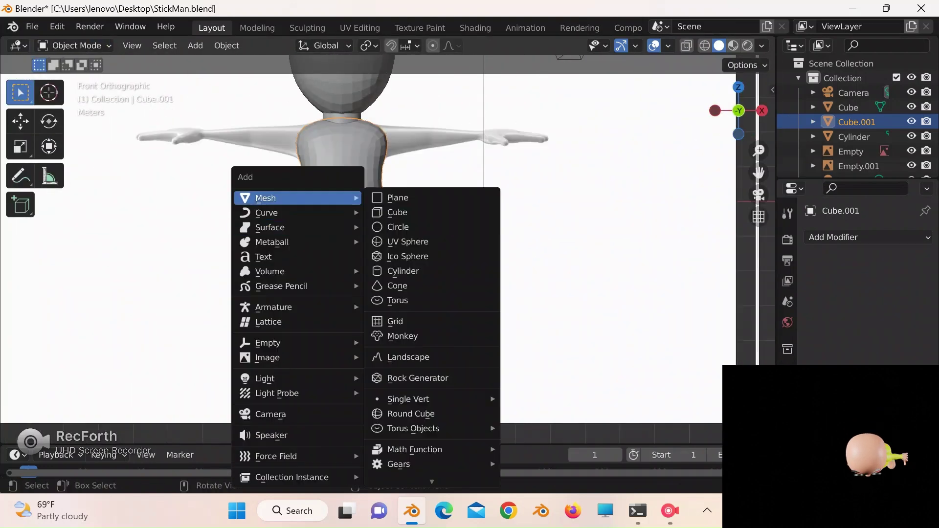
click(403, 271)
key(g)
key(z)
click(330, 288)
key(g)
key(z)
click(331, 330)
- Move the leg cylinder along X onto the reference leg on the negative X side and stretch it along Z
key(g)
key(x)
click(300, 330)
key(s)
key(z)
click(303, 309)
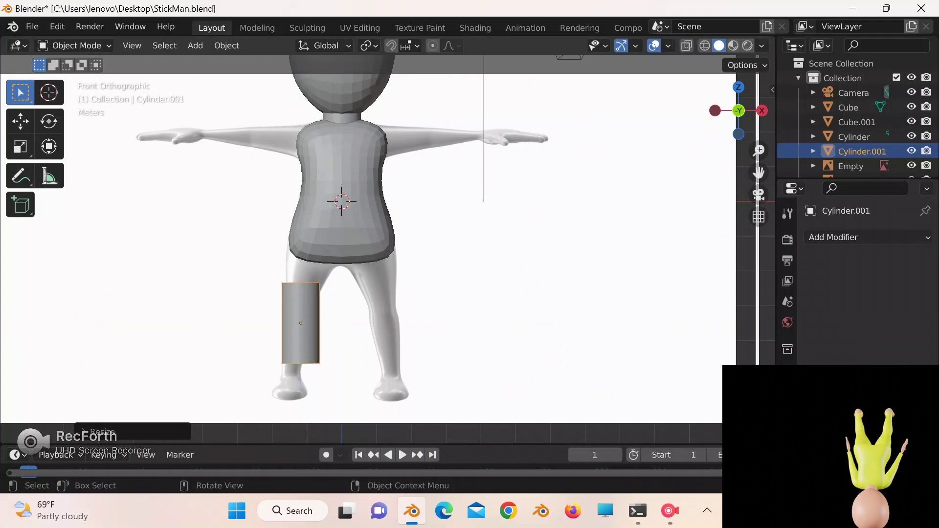
- Add a dense stack of horizontal loop cuts along the leg cylinder in Edit Mode and return to Object Mode
key(Tab)
click(48, 258)
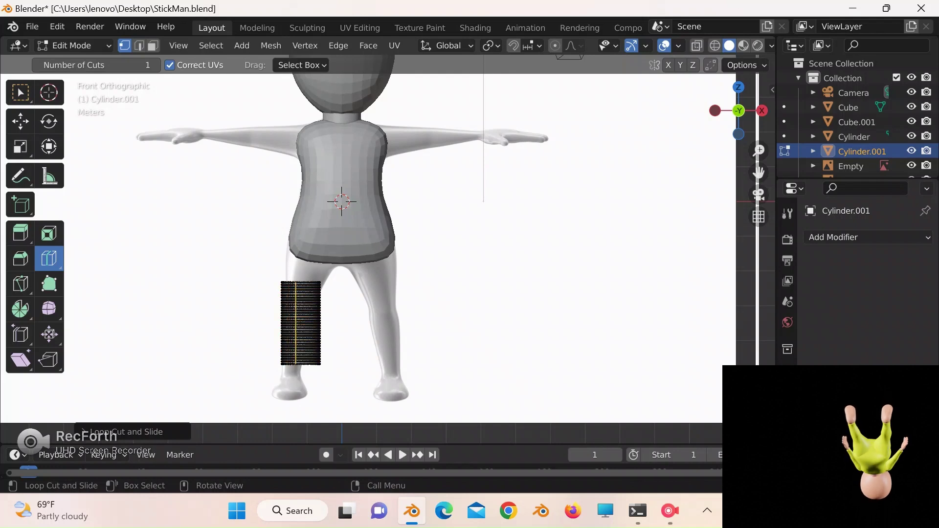
click(715, 110)
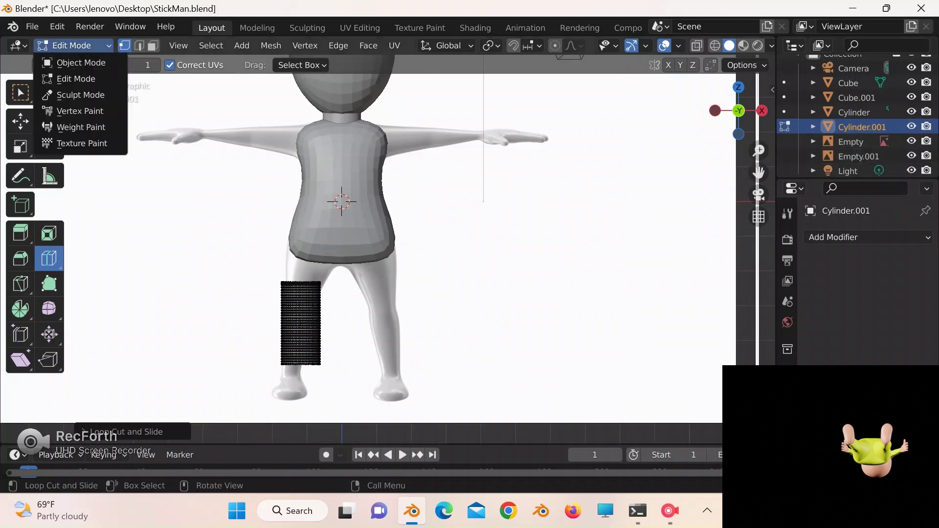
click(88, 60)
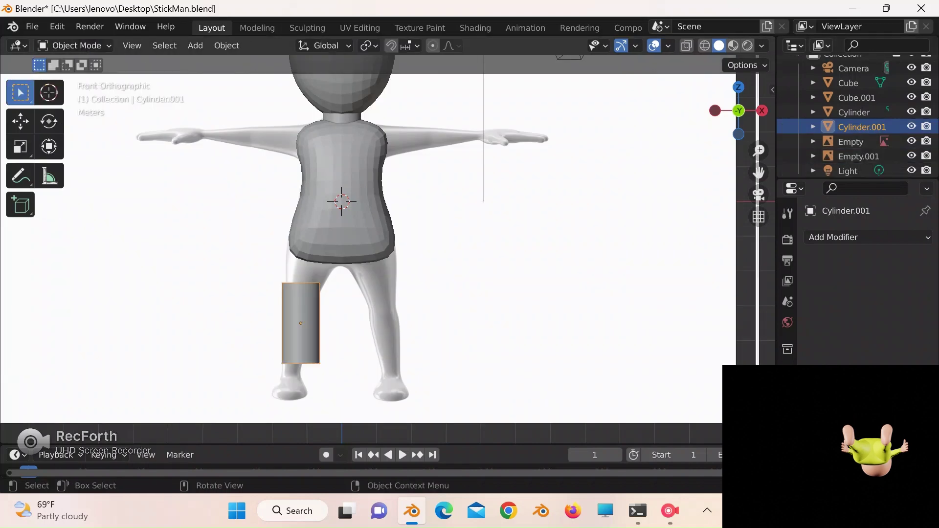
- Stretch the leg cylinder along Z from hip to ankle and align it along X with the reference leg
key(s)
key(z)
click(311, 313)
key(g)
key(x)
click(313, 314)
- Sculpt the leg cylinder with the Grab brush and X-ray on to match the reference leg's outline in the front view
click(76, 45)
click(81, 93)
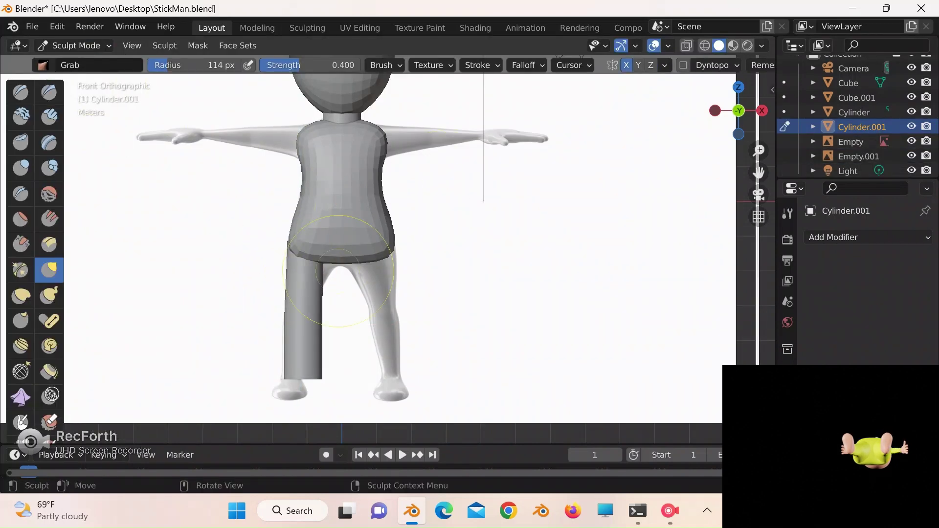
mouse_move(291, 240)
mouse_down()
mouse_move(304, 262)
mouse_move(290, 244)
mouse_up()
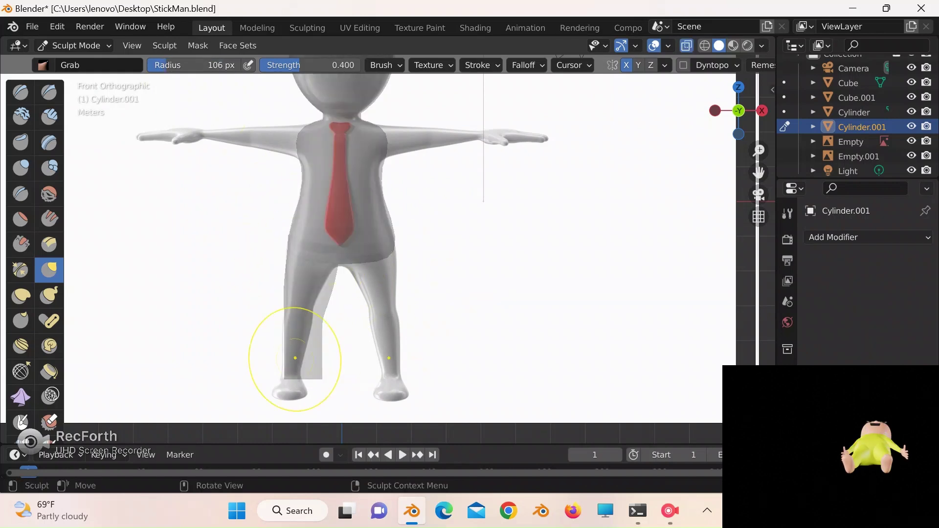
mouse_move(296, 357)
mouse_down()
mouse_move(305, 359)
mouse_move(301, 380)
mouse_move(291, 355)
mouse_up()
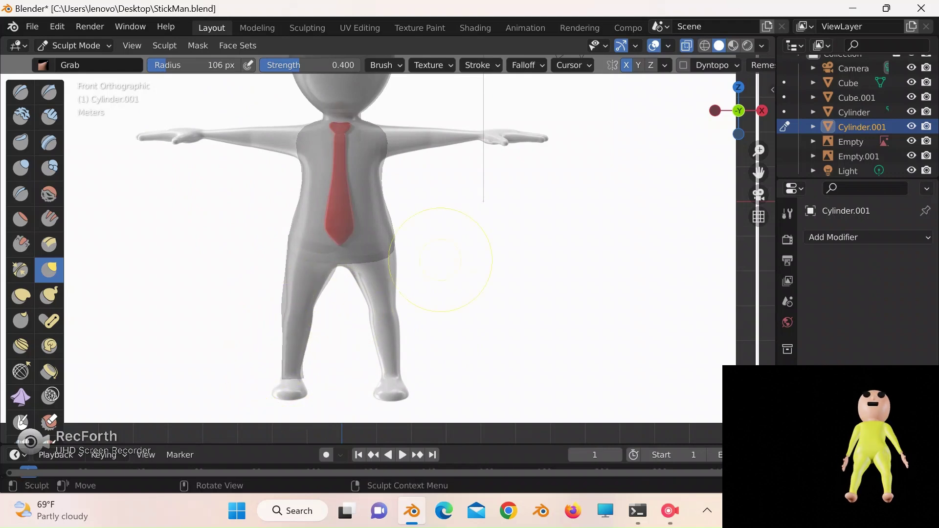
drag(206, 65, 194, 65)
drag(280, 285, 289, 285)
- Shape the leg in the left view with a 90 px Grab brush to match the side reference and return to Object Mode
click(715, 111)
drag(196, 65, 205, 65)
drag(344, 257, 329, 260)
drag(345, 279, 342, 279)
click(404, 378)
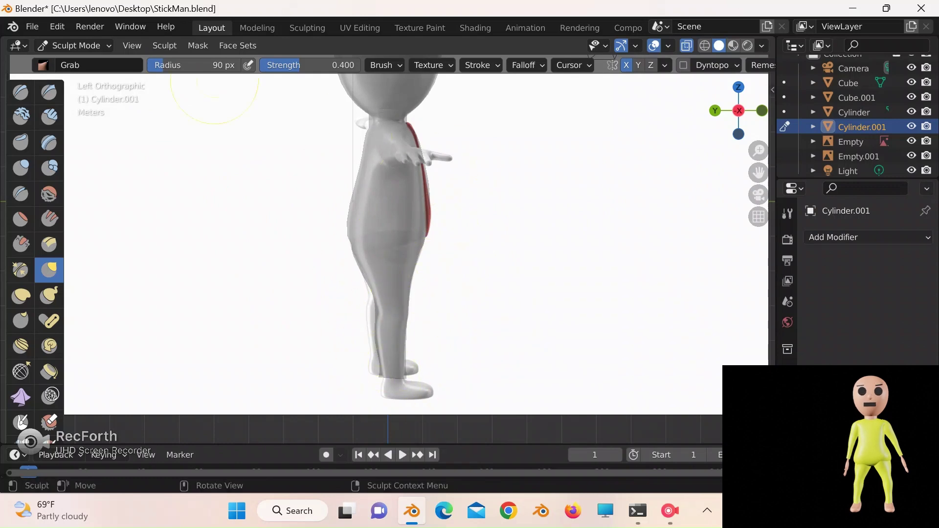
click(74, 45)
click(74, 62)
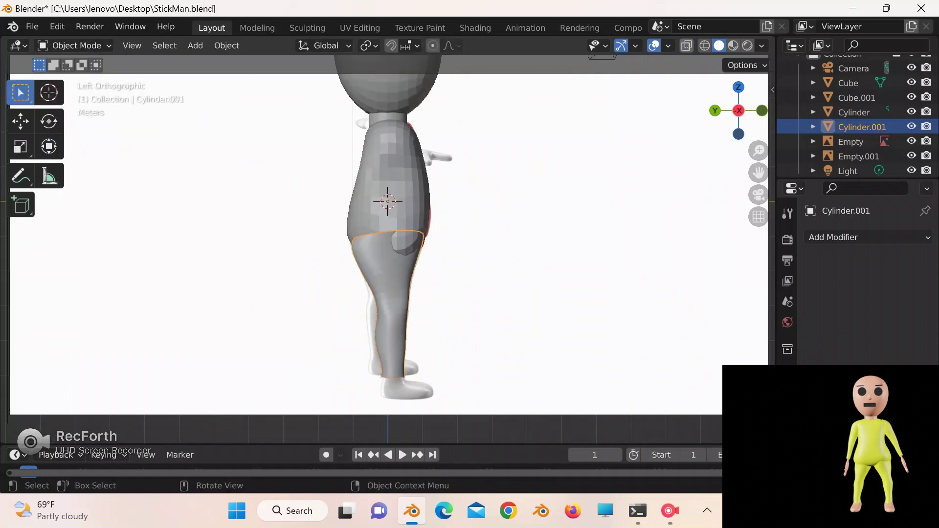
- Hide the front reference image and try to reposition the leg under the torso by moving, rotating and stretching it
click(762, 110)
click(738, 110)
click(911, 141)
click(739, 110)
key(g)
key(x)
click(342, 266)
click(48, 121)
drag(345, 266, 351, 265)
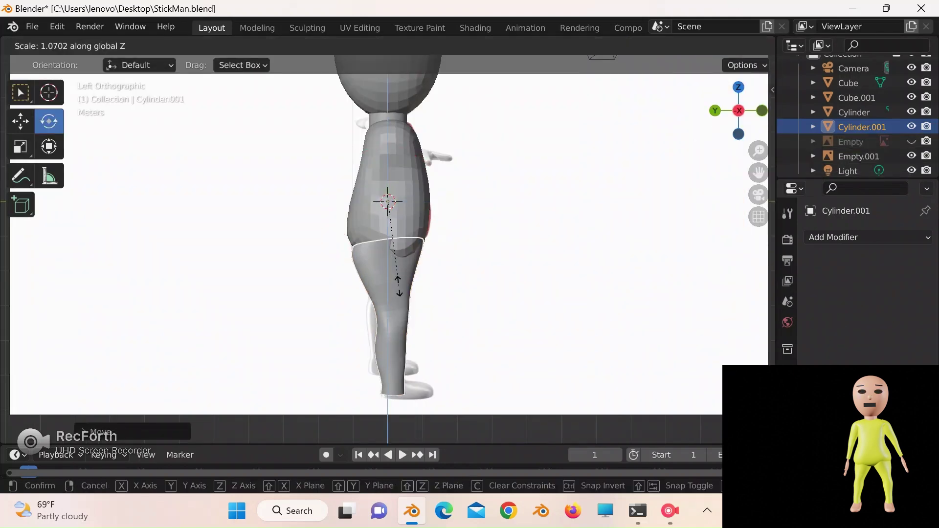
key(g)
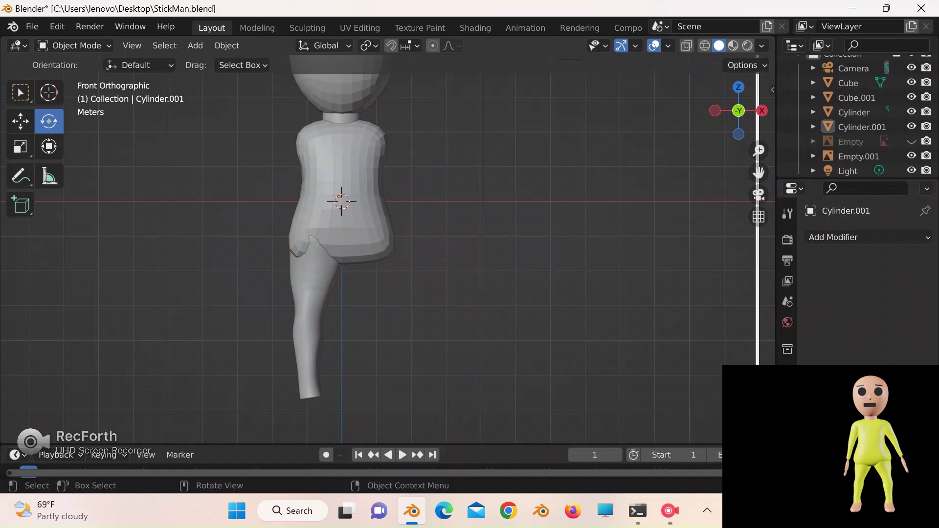
- Try smoothing the torso with a level 2 Subdivision Surface modifier and applying it
click(343, 171)
key(w)
key(ctrl+2)
click(893, 260)
click(844, 277)
key(ctrl+a)
- Try sculpting the leg with the Grab brush from the side with Y symmetry switched
click(308, 259)
key(ctrl+Tab)
click(761, 110)
click(637, 65)
drag(416, 234, 428, 229)
drag(736, 115, 712, 100)
drag(442, 230, 467, 222)
mouse_move(738, 115)
mouse_down()
mouse_move(673, 126)
mouse_move(694, 128)
mouse_up()
click(737, 112)
- Return to sculpting the leg and show the front reference image again in the front view
key(ctrl+Tab)
click(315, 286)
key(ctrl+Tab)
click(716, 112)
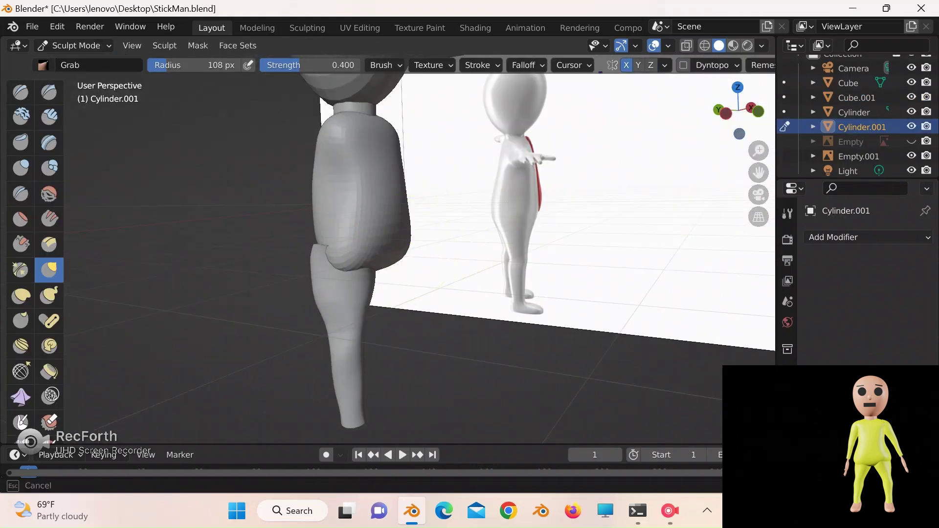
middle_drag(374, 257, 318, 430)
key(KP_1)
click(911, 142)
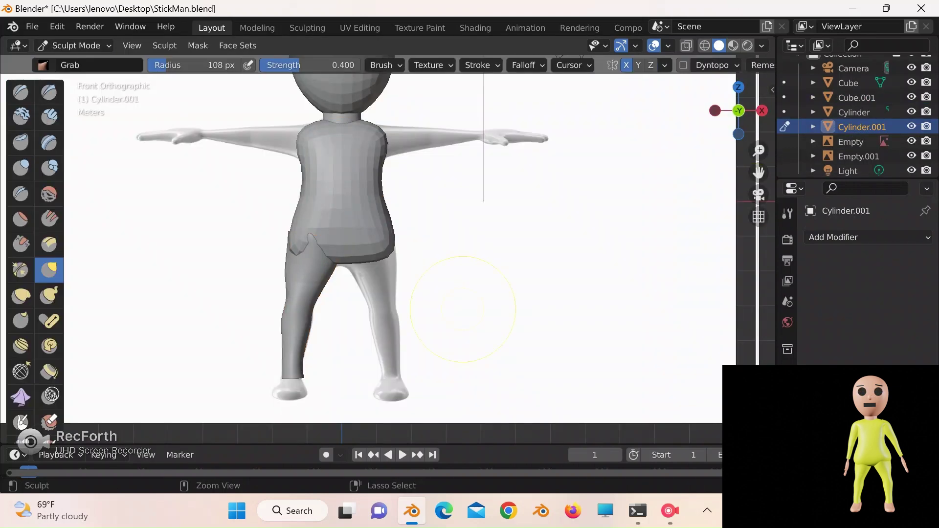
- Switch sculpting to the torso, widen its hips over the top of the leg and return to Object Mode
key(ctrl+KP_3)
key(alt+z)
key(alt+z)
mouse_move(721, 116)
mouse_down()
mouse_move(736, 122)
mouse_move(386, 319)
mouse_move(367, 305)
mouse_move(704, 133)
mouse_move(670, 137)
mouse_up()
click(739, 110)
key(alt+q)
key(KP_1)
click(732, 127)
key(ctrl+z)
key(KP_1)
key(ctrl+z)
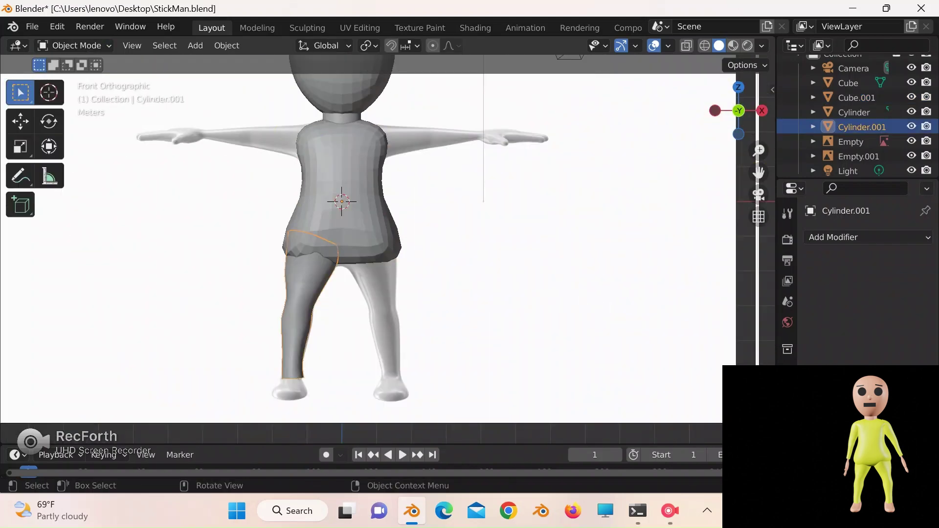
- Mirror the leg across X onto the opposite reference leg and save the file
key(ctrl+z)
key(ctrl+z)
key(ctrl+s)
shift+middle_drag(341, 202, 338, 273)
click(339, 127)
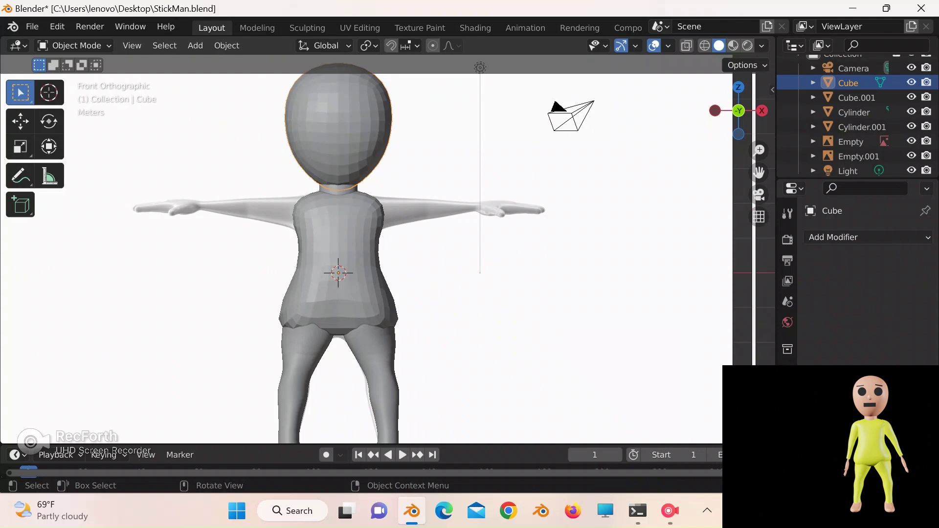
click(32, 26)
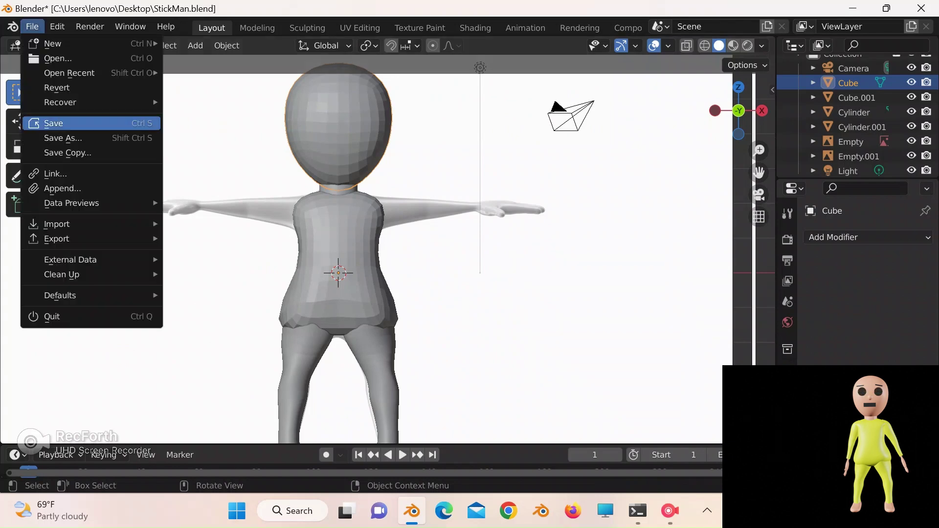
click(52, 122)
- Add a cylinder for the arm and move it along Y in front of the torso
key(shift+a)
mouse_move(303, 198)
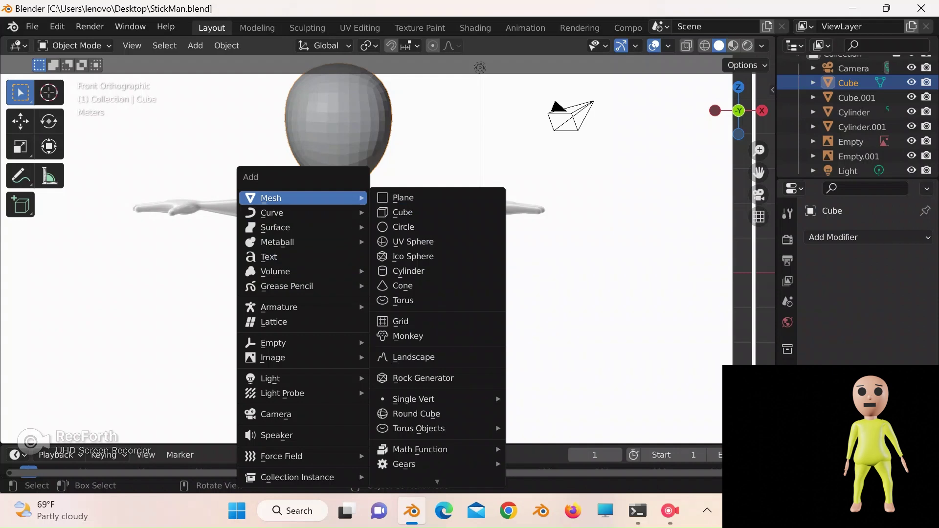
click(408, 271)
key(ctrl+KP_3)
key(g)
key(y)
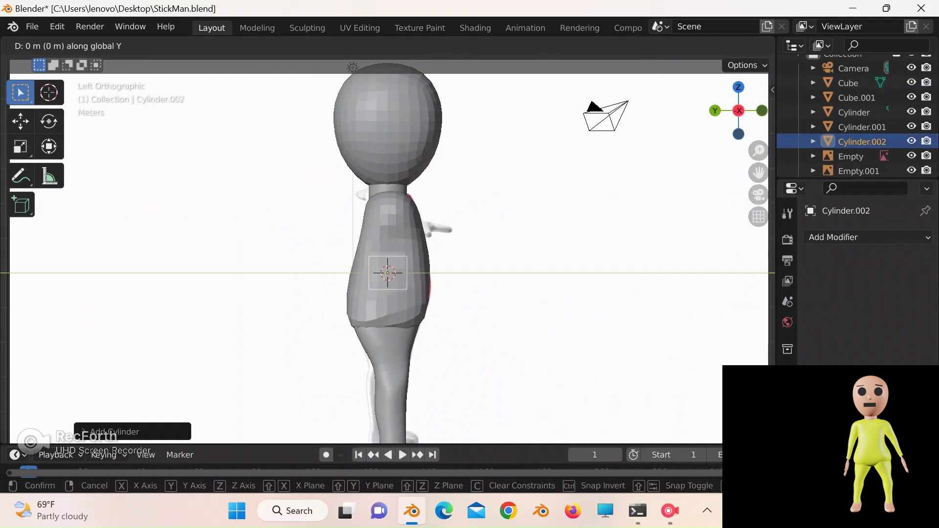
click(502, 266)
- Stretch the arm cylinder along Z and scale it to a long, thin arm shape
key(s)
key(z)
click(508, 206)
key(s)
click(492, 248)
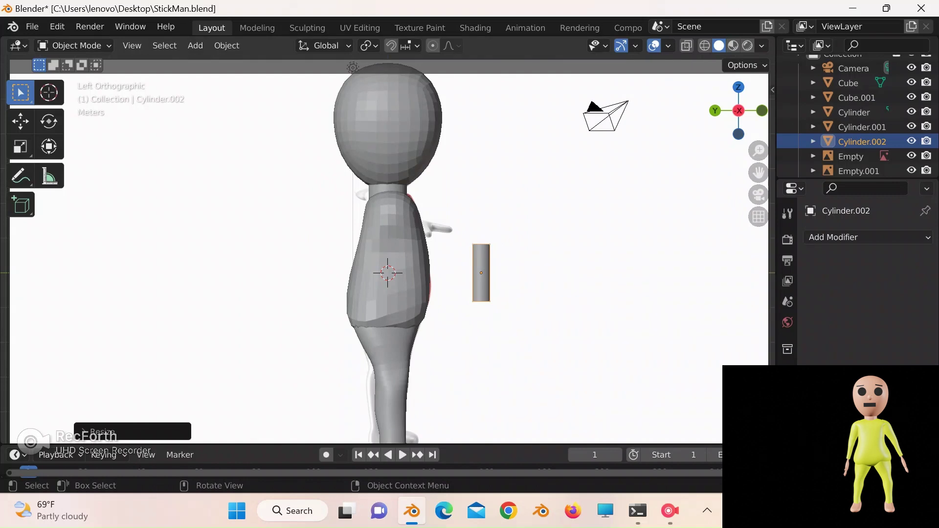
key(KP_1)
key(s)
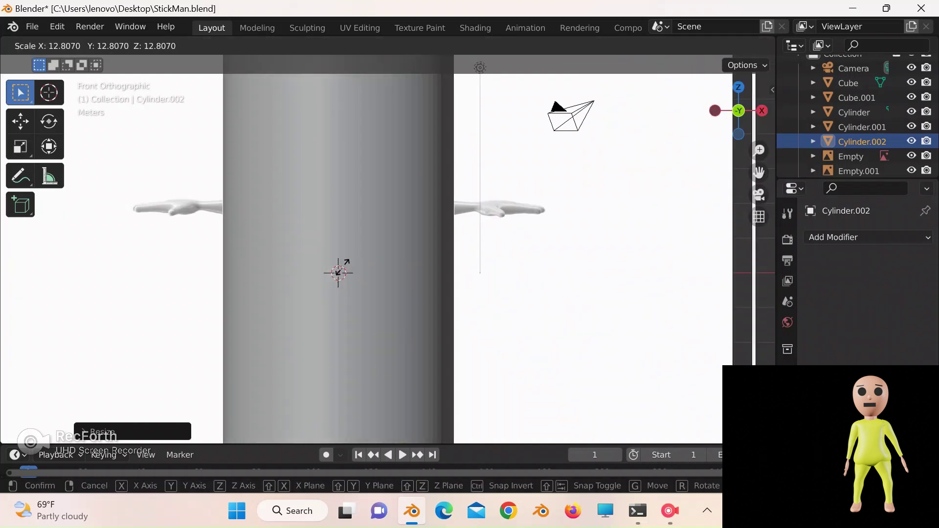
key(Escape)
key(s)
key(Escape)
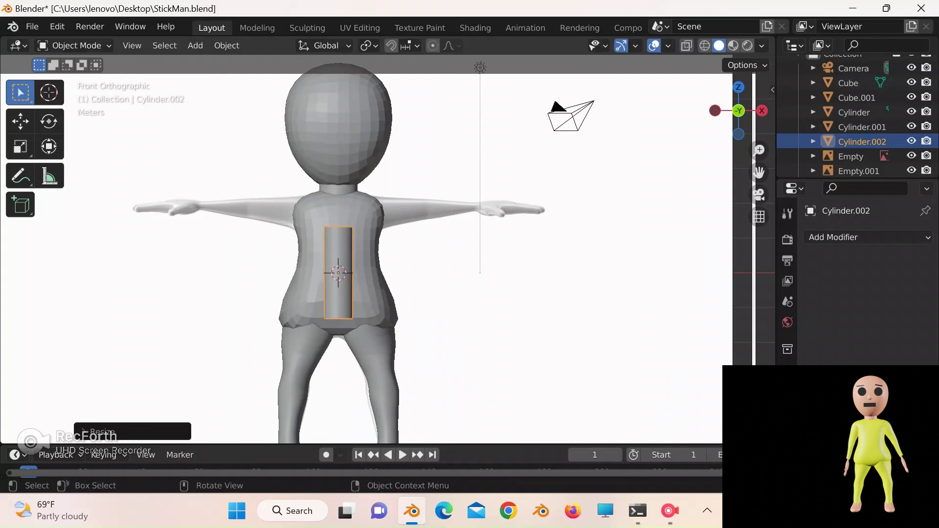
- Add a dense stack of horizontal loop cuts along the arm cylinder in Edit Mode and return to Object Mode
key(Tab)
click(338, 272)
click(338, 249)
click(338, 239)
click(338, 232)
click(338, 243)
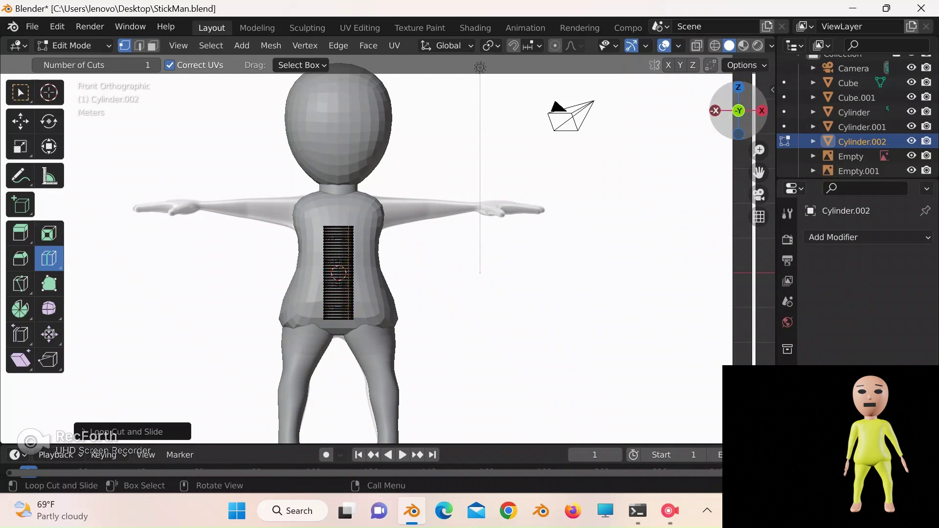
key(ctrl+KP_3)
click(715, 110)
click(910, 156)
drag(738, 111, 660, 133)
key(KP_1)
key(Tab)
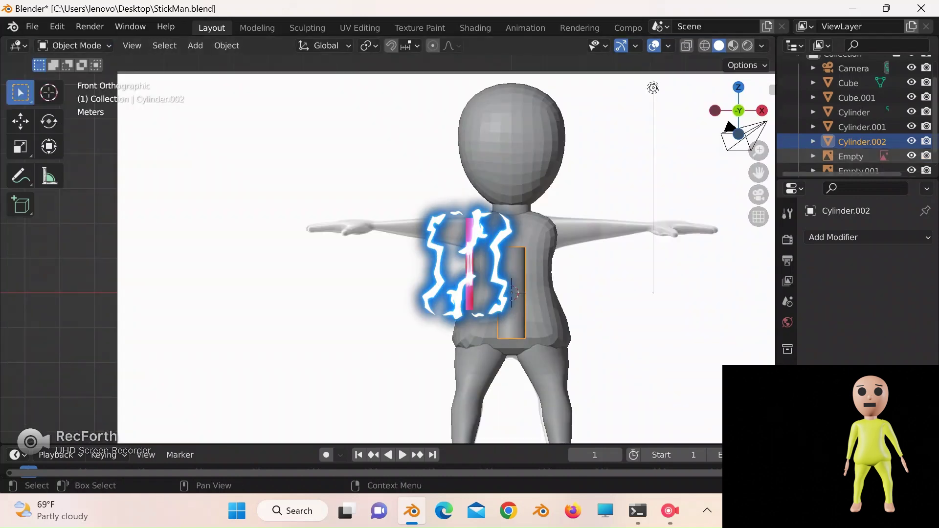
- Rotate the arm cylinder to horizontal in the front view and move it along Z to shoulder height
click(48, 121)
drag(567, 318, 486, 353)
key(g)
key(z)
click(376, 269)
- Move the arm cylinder along Y into the torso's shoulder and apply its transforms
key(w)
key(ctrl+KP_3)
key(g)
key(y)
click(390, 230)
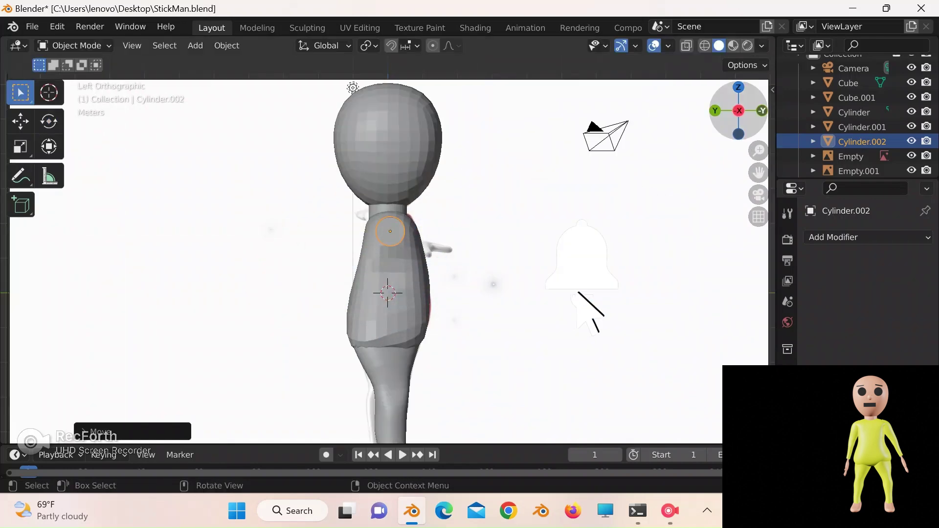
click(762, 111)
key(ctrl+a)
click(406, 220)
- Sculpt the arm with a 56 px Grab brush and X-ray on to match the reference arm up to the wrist
key(ctrl+Tab)
drag(457, 240, 458, 245)
drag(168, 65, 161, 65)
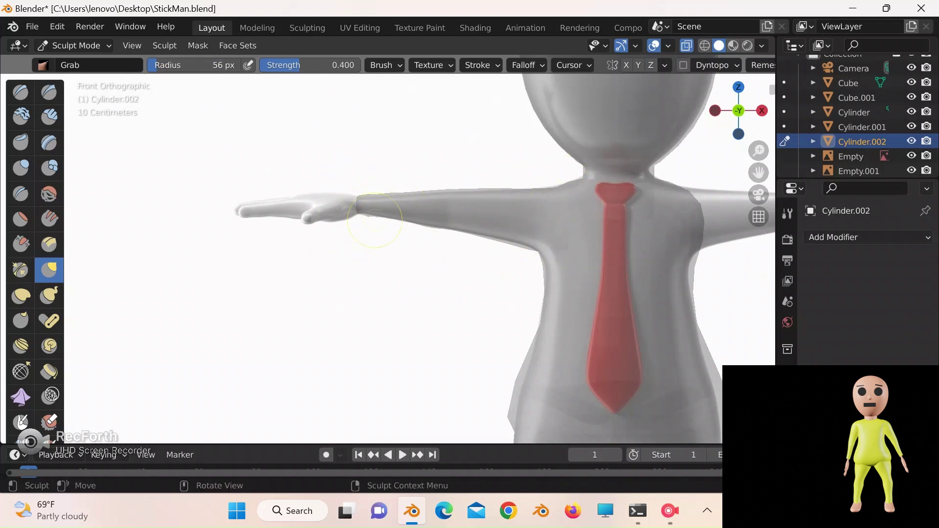
- Check the sculpted arm's shape from the side, top and front views, and turn X-ray off
click(715, 110)
click(715, 110)
drag(757, 150, 757, 203)
click(739, 110)
click(738, 87)
click(739, 134)
click(762, 110)
click(739, 87)
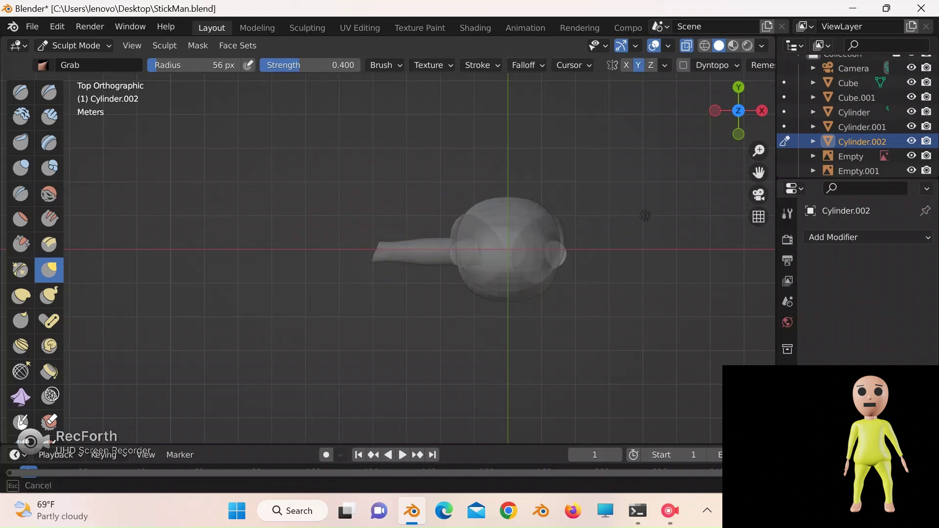
click(739, 133)
key(alt+z)
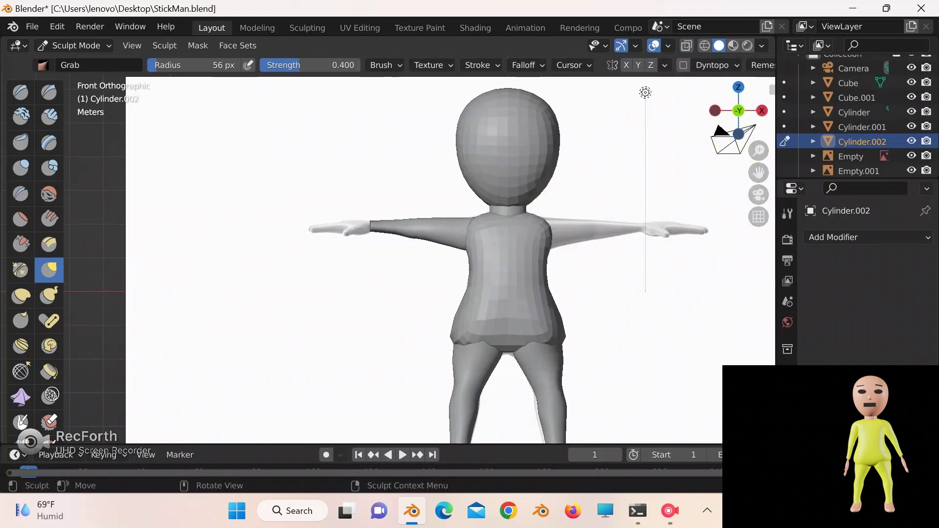
- Mirror the arm across X onto the opposite side of the torso and save the file
drag(738, 111, 710, 141)
click(729, 111)
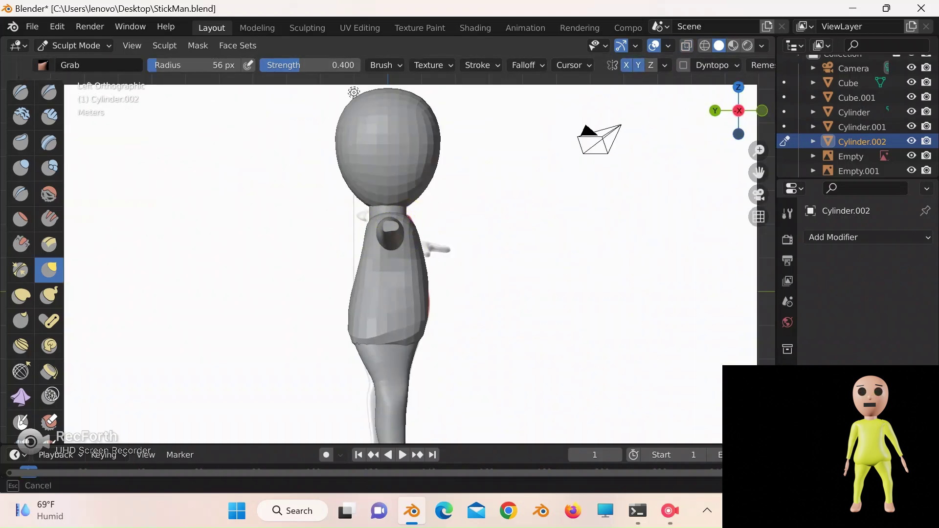
mouse_move(354, 92)
middle_down()
mouse_move(646, 93)
mouse_move(646, 216)
mouse_move(646, 92)
middle_up()
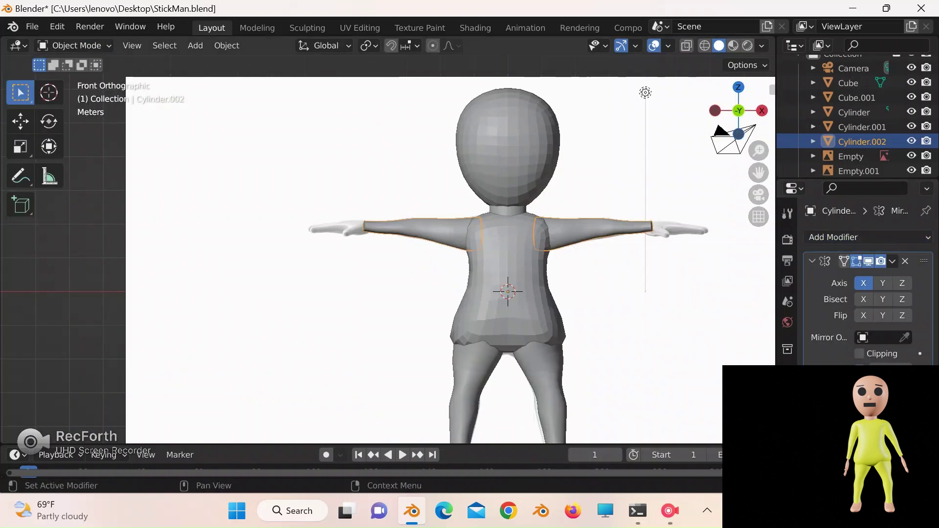
click(850, 156)
key(ctrl+s)
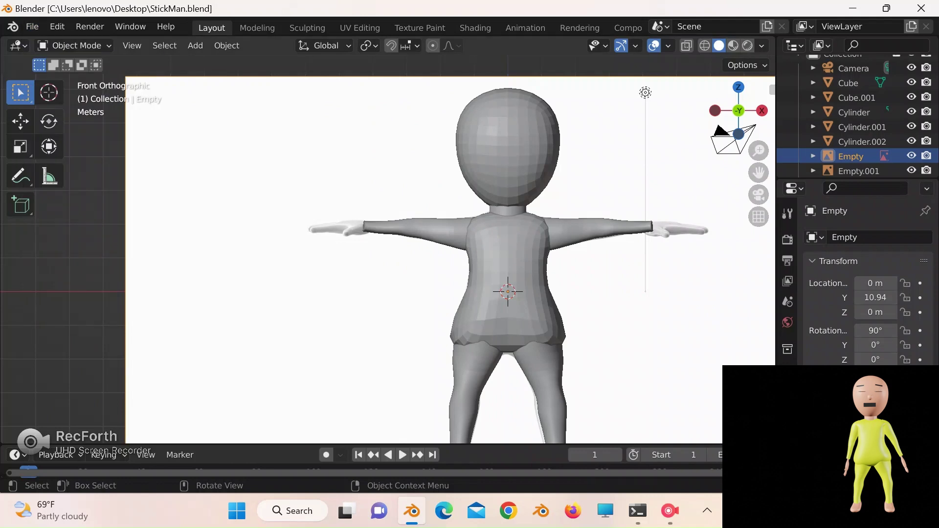
drag(759, 172, 618, 173)
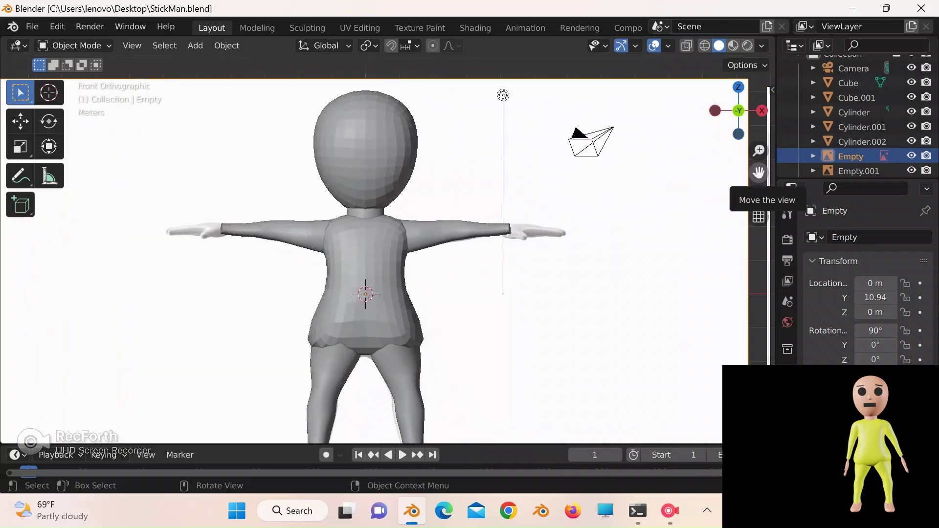
drag(759, 173, 766, 257)
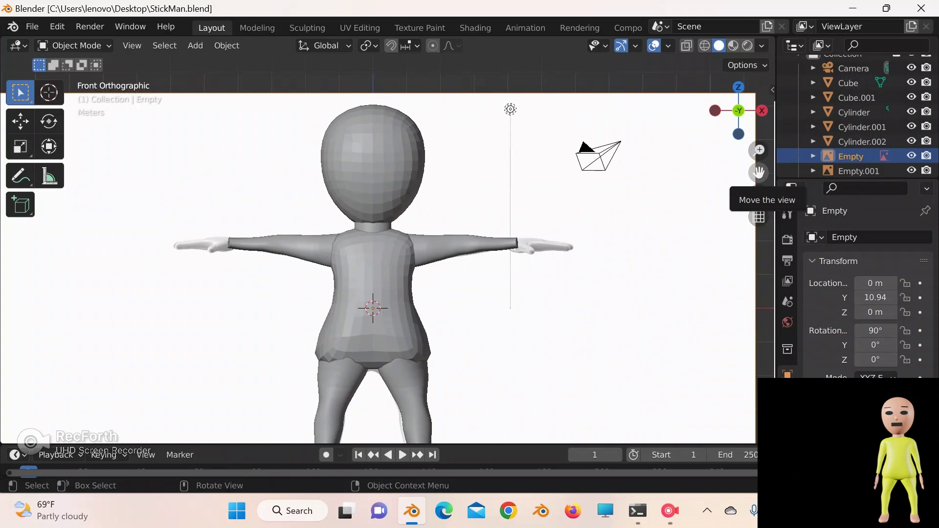
- Save the file, add a cube with level 2 subdivision, and move it along X to the end of the arm
click(31, 27)
click(54, 123)
key(shift+a)
mouse_move(317, 198)
click(449, 213)
key(ctrl+2)
key(g)
key(x)
click(318, 212)
- Resize the cube, including along Z, and move it along Z and X onto the reference hand in front view
key(s)
key(z)
key(Return)
key(s)
key(Return)
key(g)
key(z)
key(Return)
key(g)
key(x)
key(Return)
- Scale and move the palm cube along Y in line with the arm, resize it overall, and apply its subdivision
key(KP_7)
key(s)
key(y)
key(Return)
key(g)
key(y)
key(Return)
key(s)
key(Return)
key(ctrl+a)
click(75, 45)
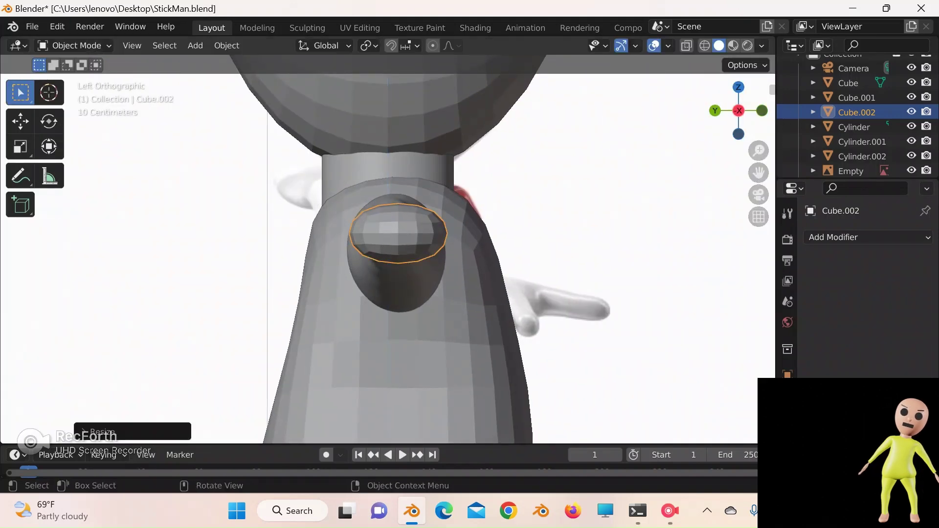
- Flatten the palm along Z and move it vertically to line up with the arm's end
key(s)
key(z)
click(404, 289)
key(g)
key(z)
click(405, 228)
click(738, 87)
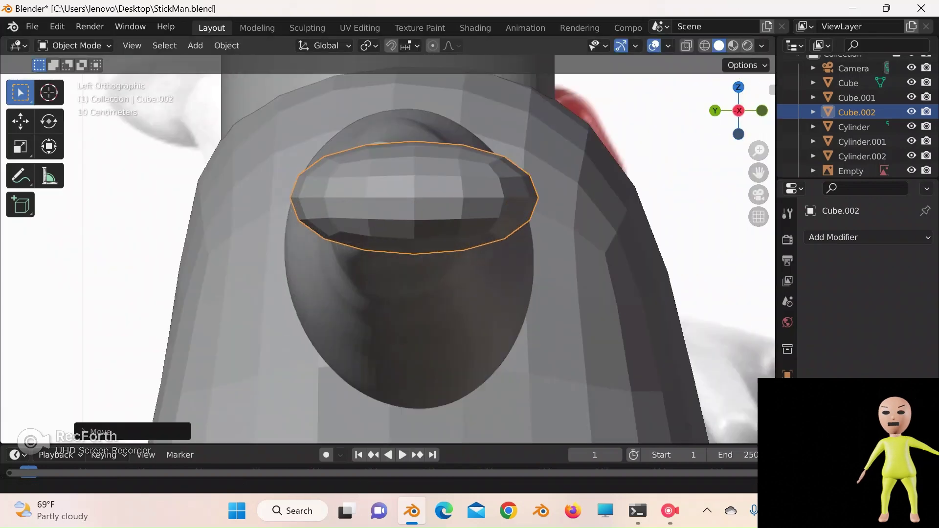
- Enter edit mode on the palm and select an outer end face for the first finger
key(Tab)
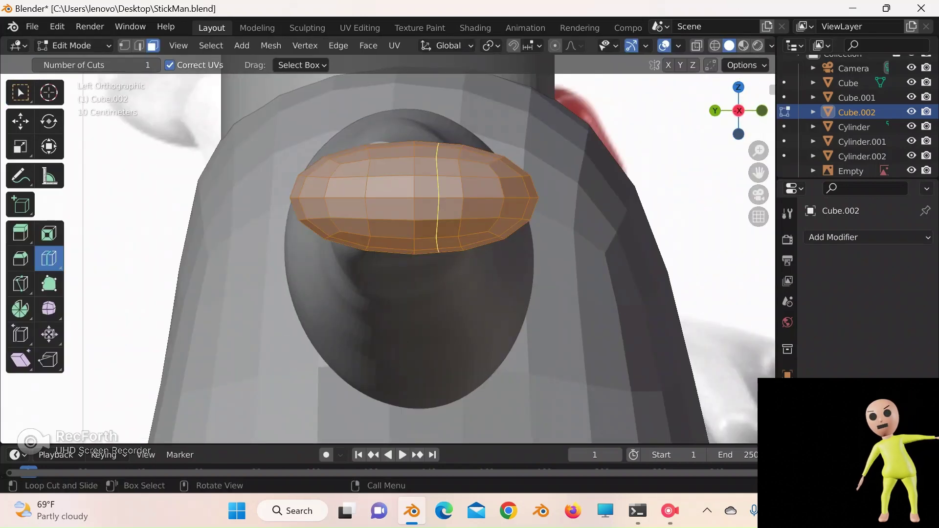
click(20, 93)
click(346, 209)
click(738, 87)
scroll(759, 173, down, 8)
drag(758, 173, 938, 189)
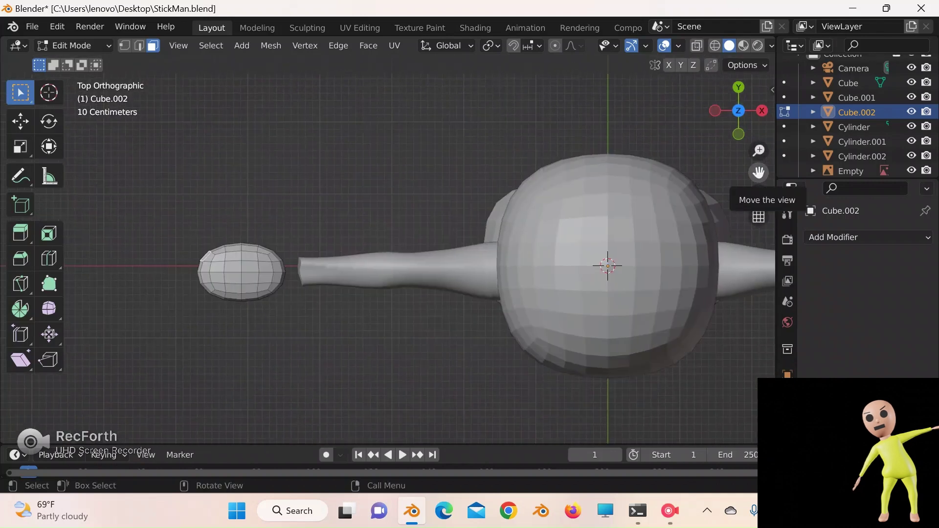
- Try to extrude the first finger from the palm along X and rotate its tip
key(g)
key(x)
key(Return)
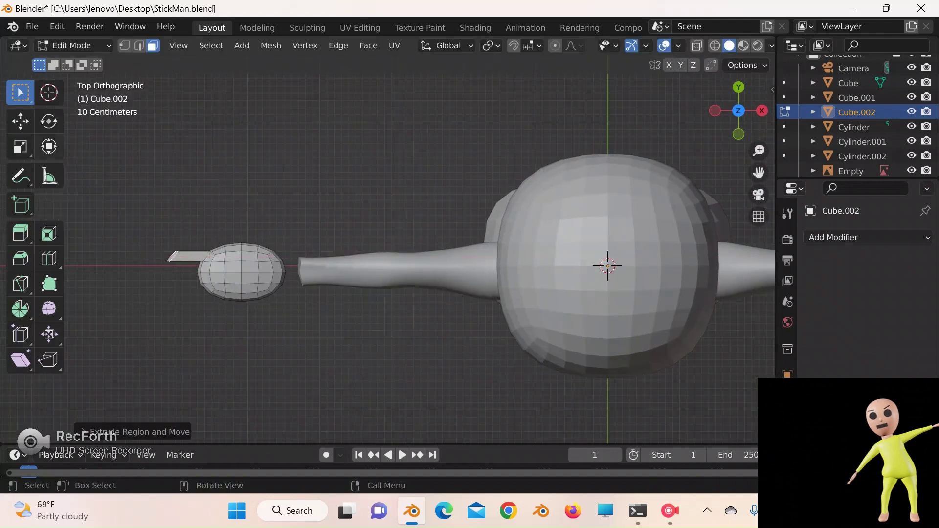
click(49, 121)
key(alt+a)
scroll(278, 278, up, 4)
shift+middle_drag(277, 278, 478, 239)
drag(305, 235, 324, 218)
click(738, 134)
drag(211, 216, 225, 236)
click(715, 111)
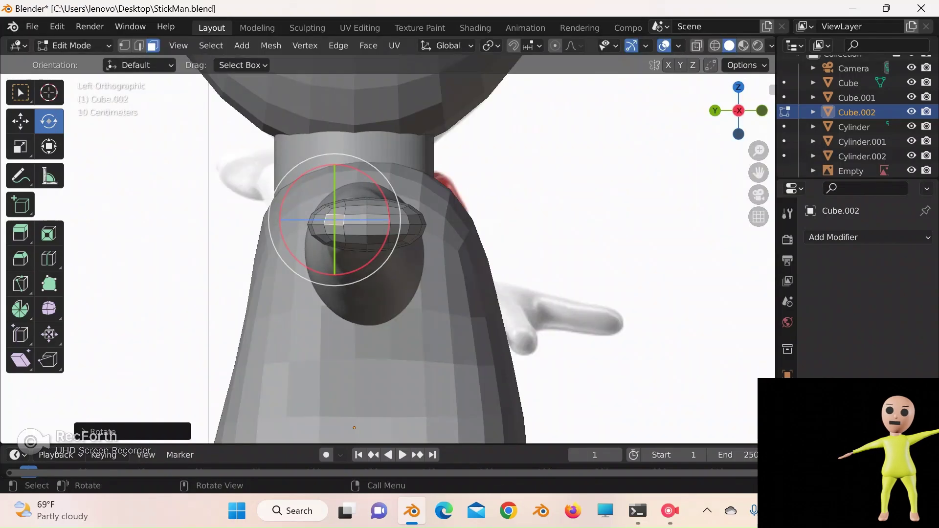
click(20, 92)
drag(738, 111, 695, 121)
key(ctrl+z)
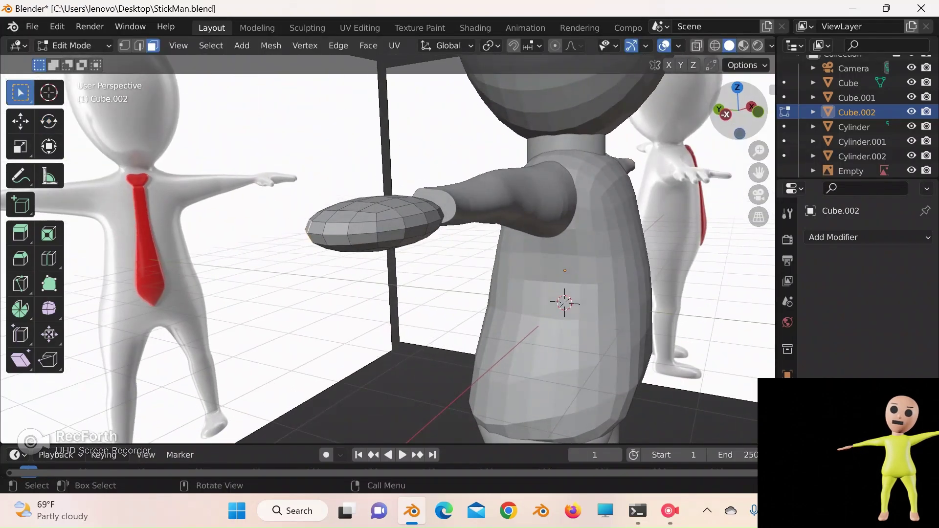
- Extrude the first finger from the palm's end face along X and rotate its tip
click(738, 87)
key(e)
key(x)
click(263, 197)
click(49, 121)
drag(281, 260, 321, 228)
click(739, 134)
click(739, 87)
click(20, 93)
- Extrude the neighbouring palm face along X as the second finger and move its tip along Y
click(738, 134)
click(715, 110)
click(356, 222)
click(738, 87)
key(e)
key(x)
click(256, 217)
key(g)
key(y)
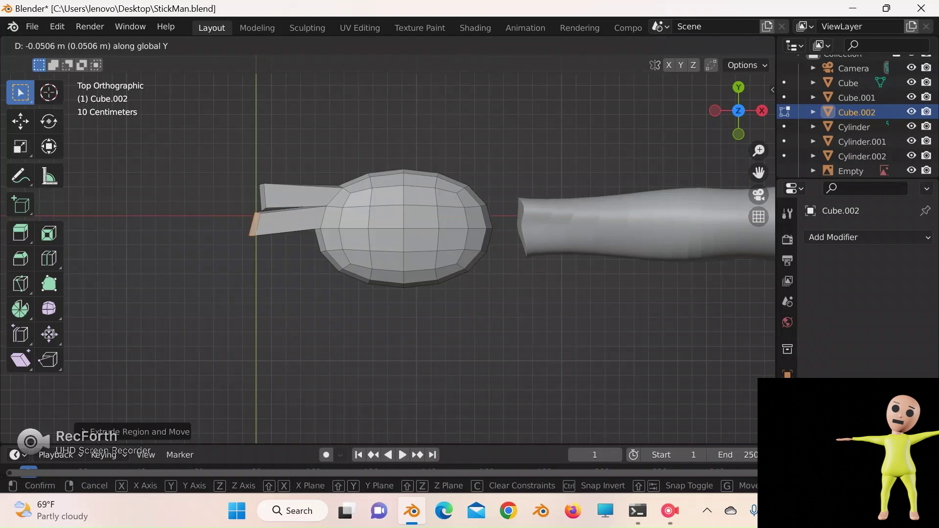
click(255, 223)
- Rotate the second finger's tip straight, and move the first finger's tip along Y to spread the fingers
click(49, 121)
drag(295, 261, 307, 241)
key(ctrl+z)
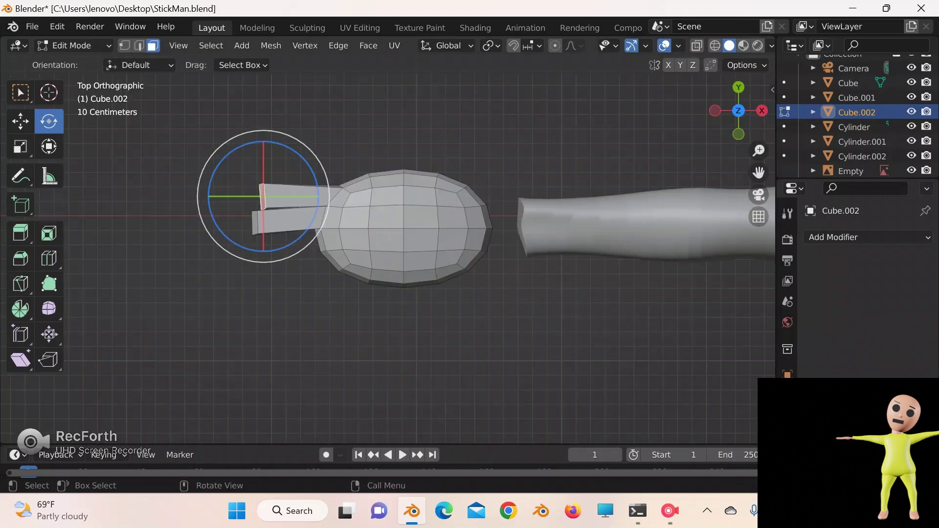
key(g)
key(y)
click(263, 190)
- Extrude the next palm face along X as the third finger and move its tip along Y away from the second
click(20, 93)
click(738, 134)
click(715, 111)
click(368, 223)
click(738, 87)
key(e)
key(x)
click(246, 237)
key(g)
key(y)
click(246, 253)
- Extrude the fourth finger from the palm's corner face and adjust its tip along X and Z
key(alt+a)
middle_drag(247, 264, 283, 185)
key(KP_7)
key(e)
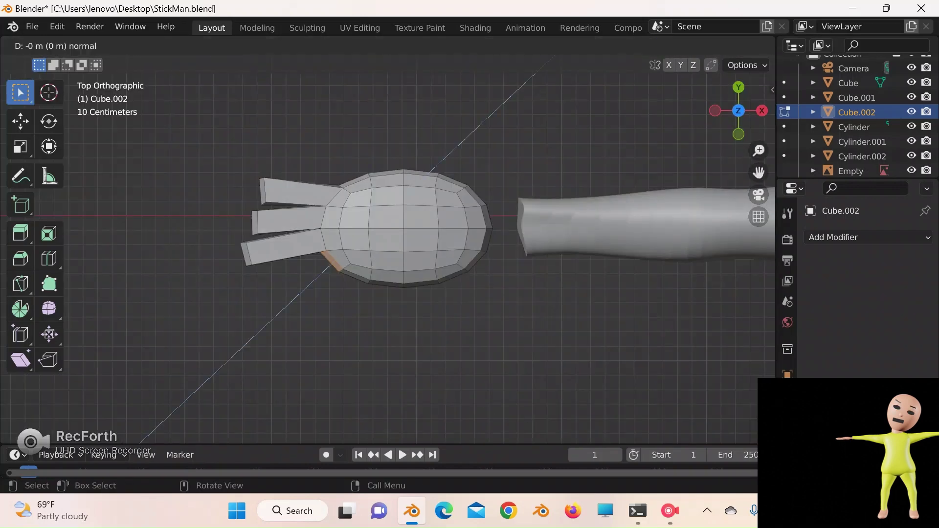
key(z)
key(Return)
key(g)
key(x)
key(Return)
key(KP_1)
key(g)
key(z)
key(Return)
- Select a face on the palm's front side and extrude it outward as the thumb
drag(383, 219, 386, 235)
key(KP_7)
key(e)
key(Return)
- Select the palm's faces facing the arm and extrude them along X to the arm's end as the wrist
drag(737, 127, 709, 112)
drag(416, 205, 440, 238)
click(738, 90)
click(738, 87)
key(e)
key(x)
key(Return)
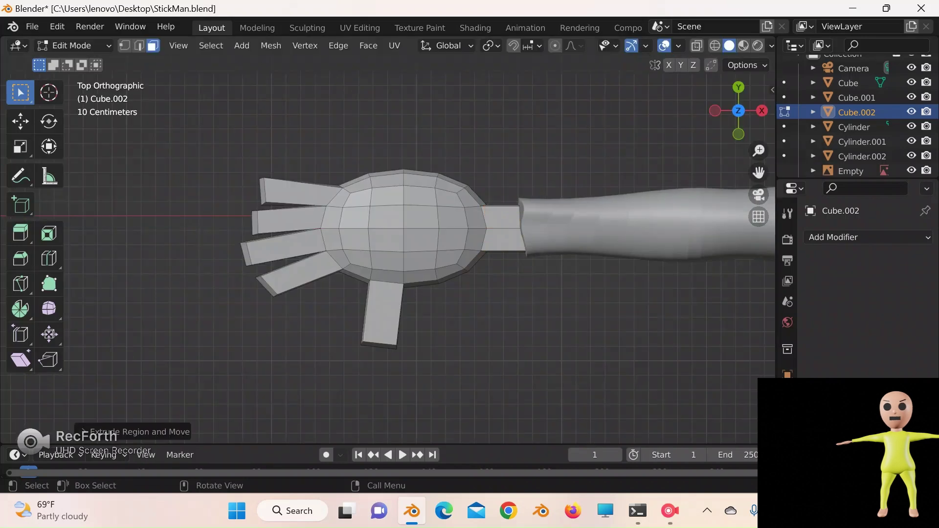
- Return to object mode and move the hand so its wrist sits inside the arm's end, adjusting it along Y
key(Tab)
key(g)
key(y)
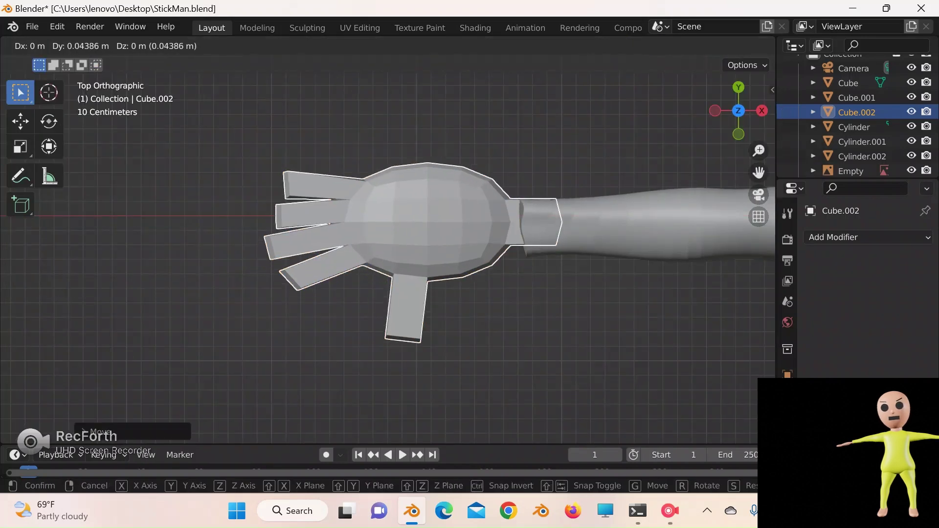
key(Return)
key(alt+a)
- Add a level 3 subdivision to the hand and apply the modifier
click(427, 224)
key(ctrl+3)
click(738, 134)
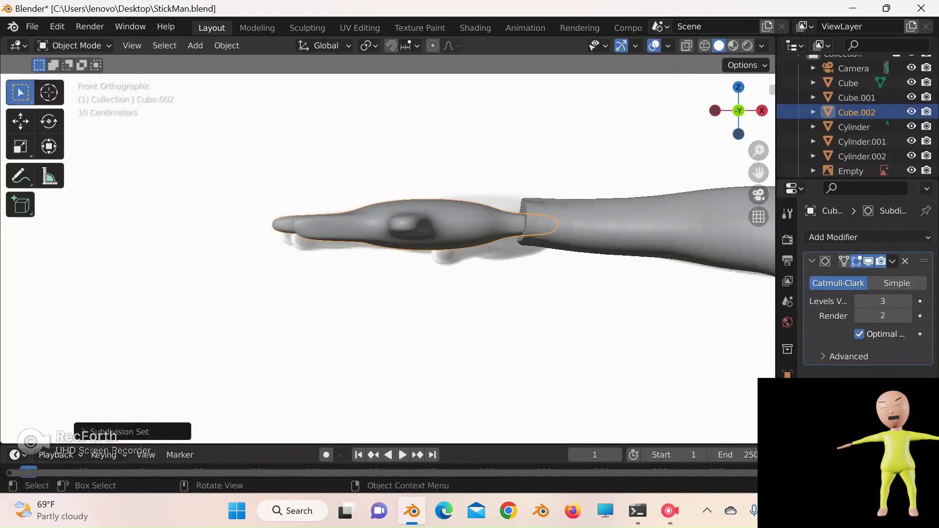
key(ctrl+a)
click(738, 87)
- Sculpt the palm, thumb and fingers with the 149 px Grab brush, and switch to the Inflate/Deflate brush
key(ctrl+Tab)
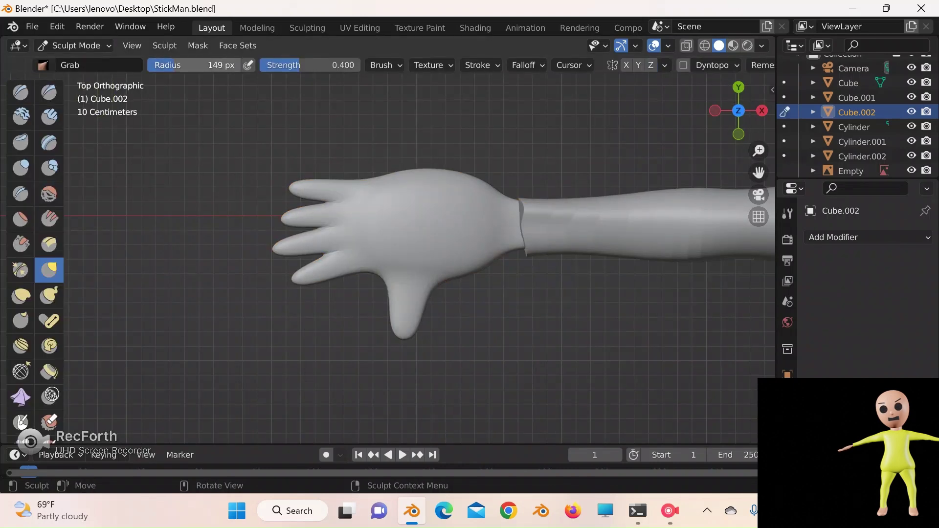
drag(431, 177, 431, 193)
drag(401, 299, 408, 295)
drag(336, 199, 340, 199)
drag(402, 172, 405, 187)
key(KP_1)
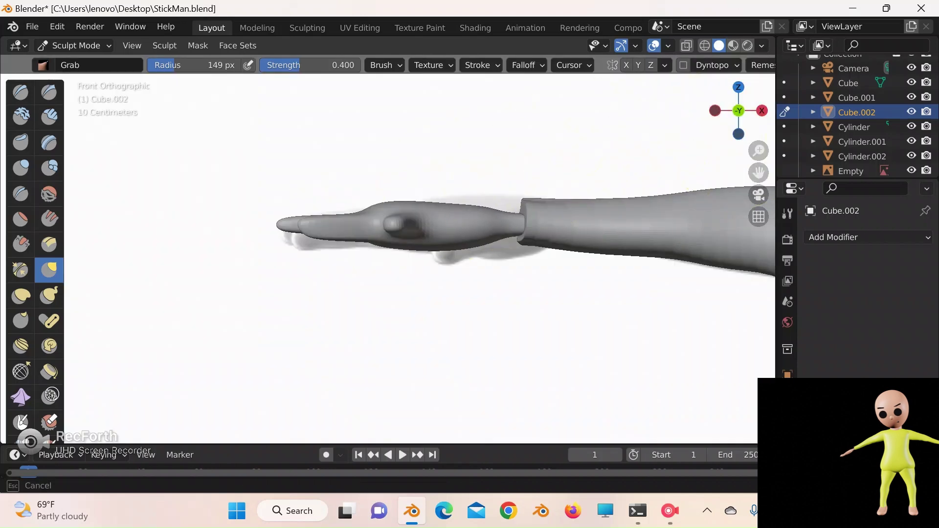
key(KP_7)
key(i)
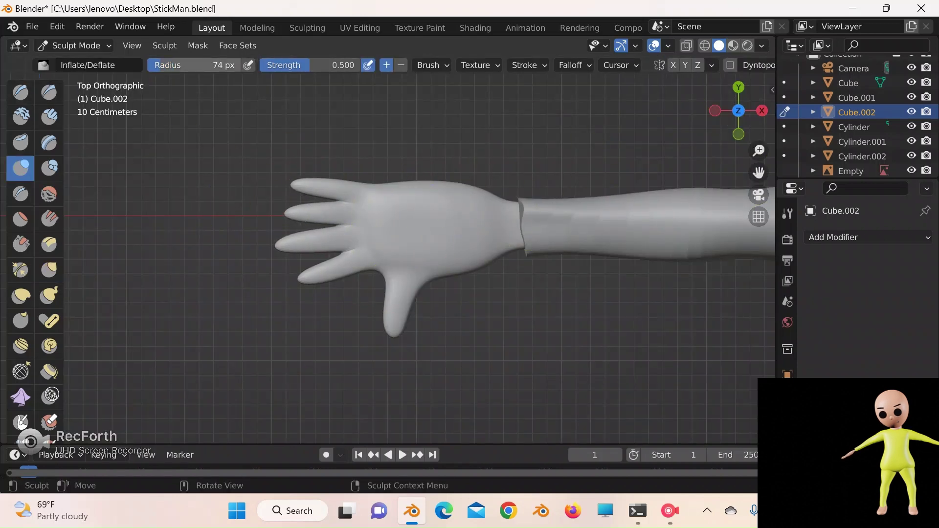
- Return to object mode, scale and move the hand along X to fit the arm, and mirror it across X
click(75, 45)
click(80, 62)
key(s)
key(x)
click(566, 227)
key(g)
key(x)
click(474, 226)
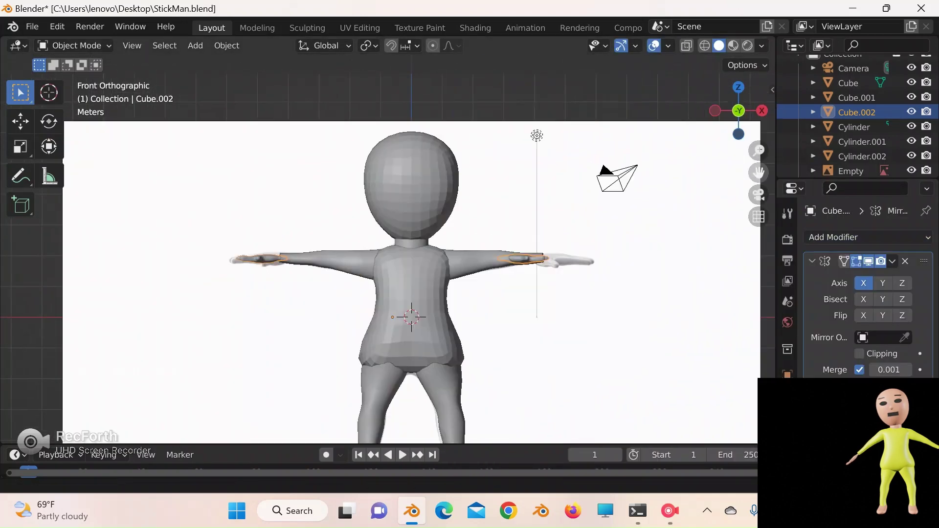
key(Tab)
key(KP_7)
key(Tab)
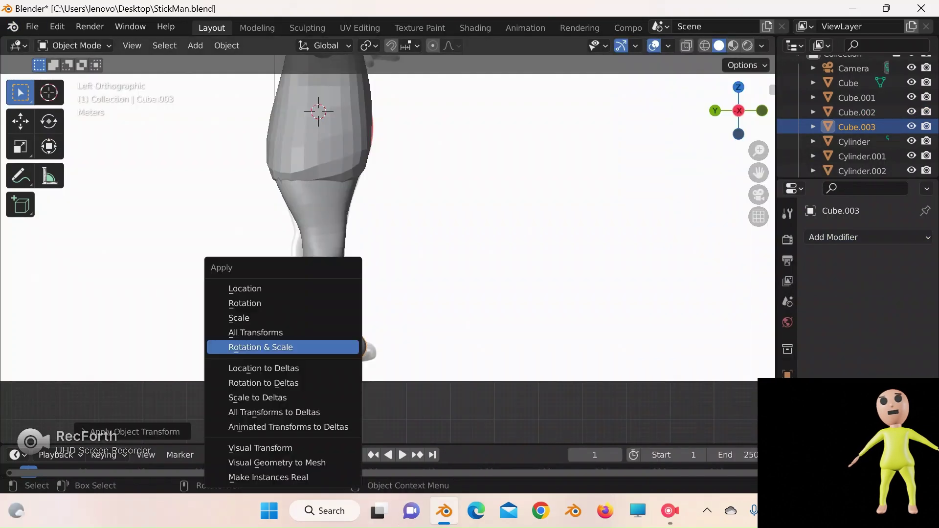
- Apply the foot's rotation and scale, and sculpt it with the Grab brush and X-ray on to match the side reference
click(304, 346)
click(74, 46)
click(80, 95)
key(g)
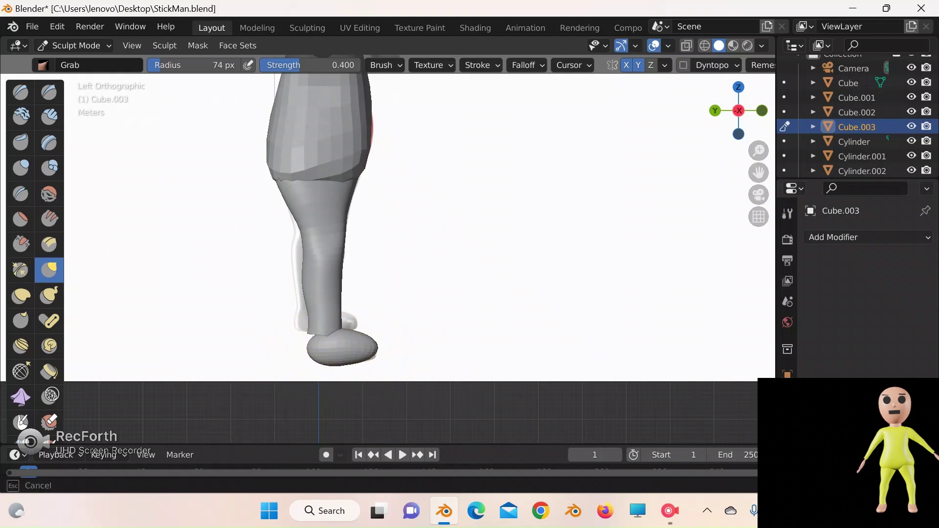
key(alt+z)
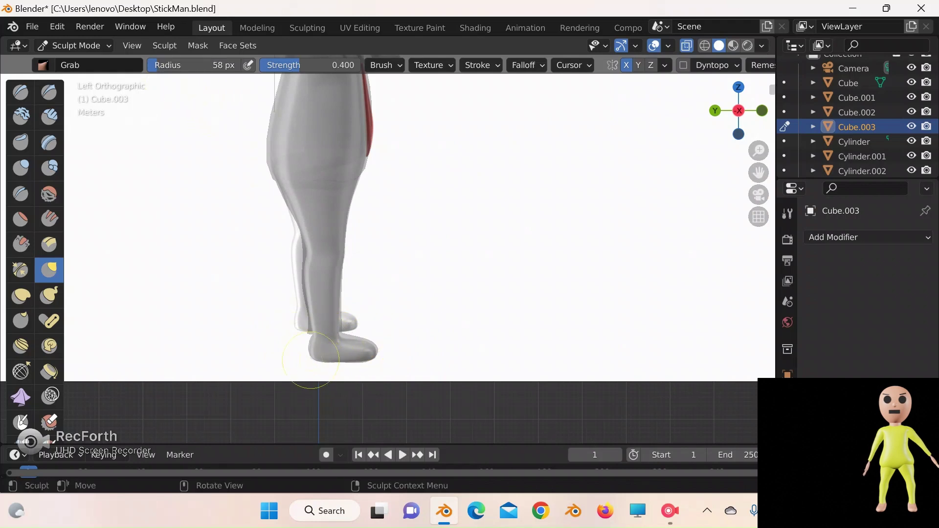
- Refine the foot's shape with the Grab brush, checking it against the front reference and from beneath
key(KP_1)
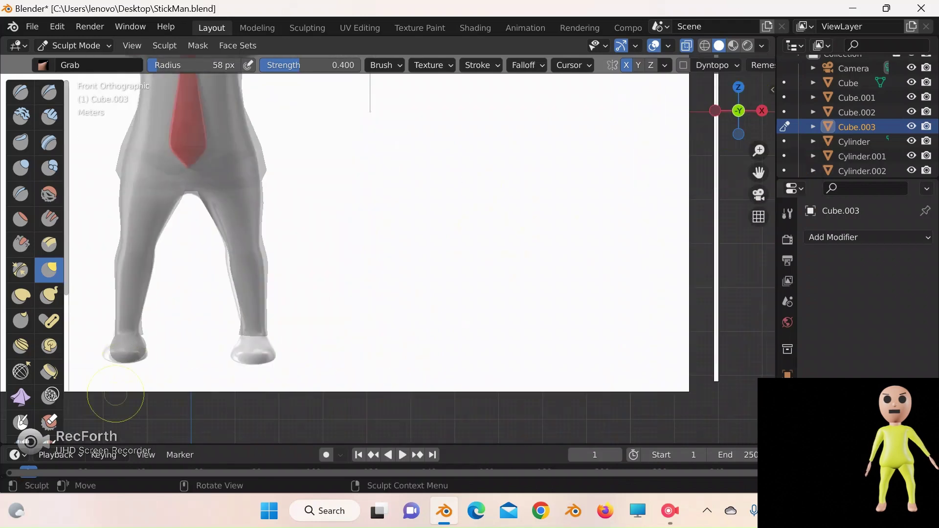
drag(759, 173, 816, 165)
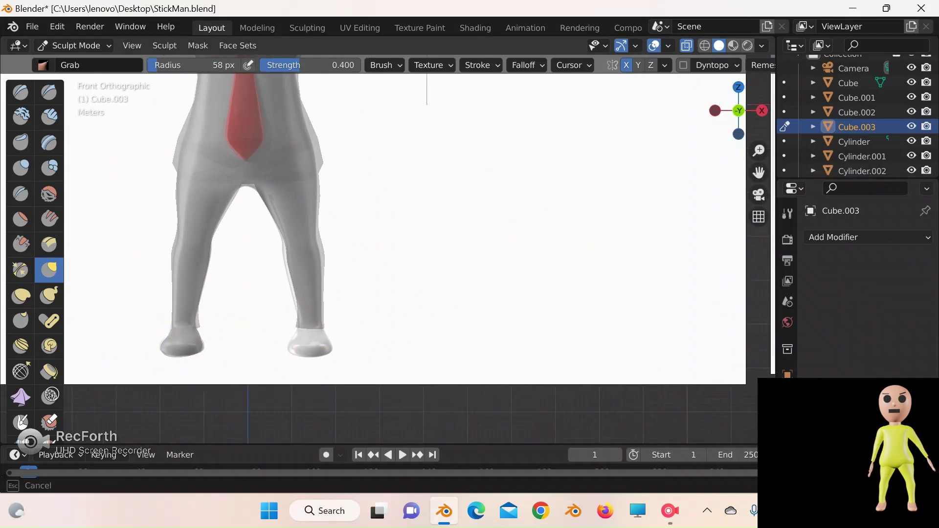
click(736, 87)
drag(734, 98, 740, 58)
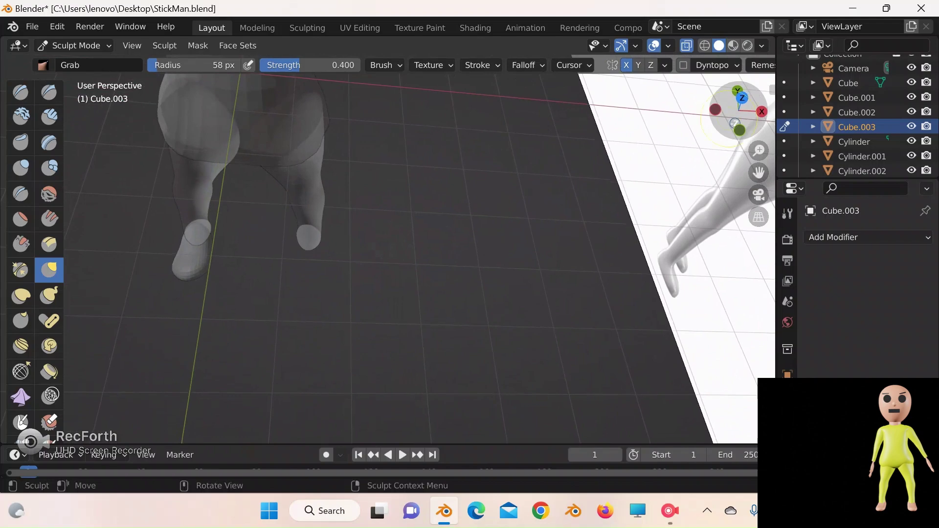
click(715, 110)
mouse_move(717, 110)
mouse_down()
mouse_move(587, 115)
mouse_move(582, 201)
mouse_up()
drag(202, 279, 200, 278)
middle_drag(165, 324, 258, 204)
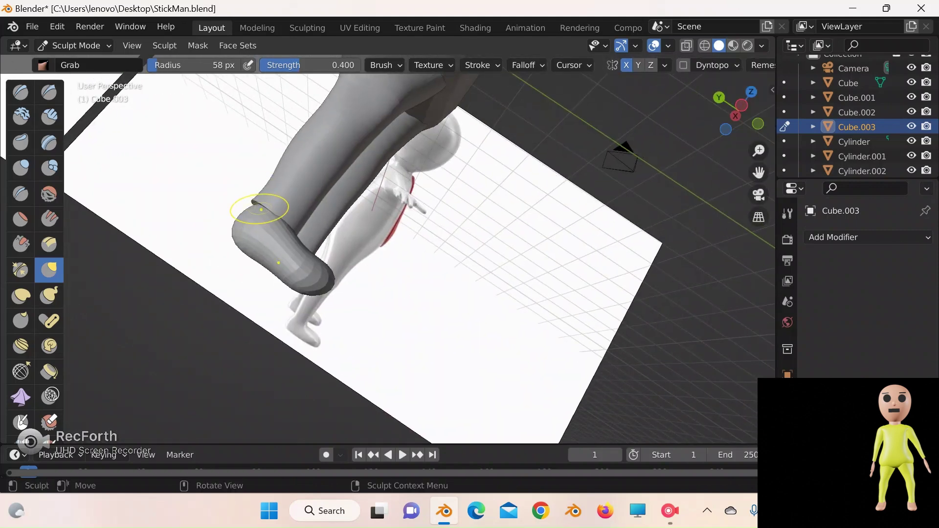
key(KP_1)
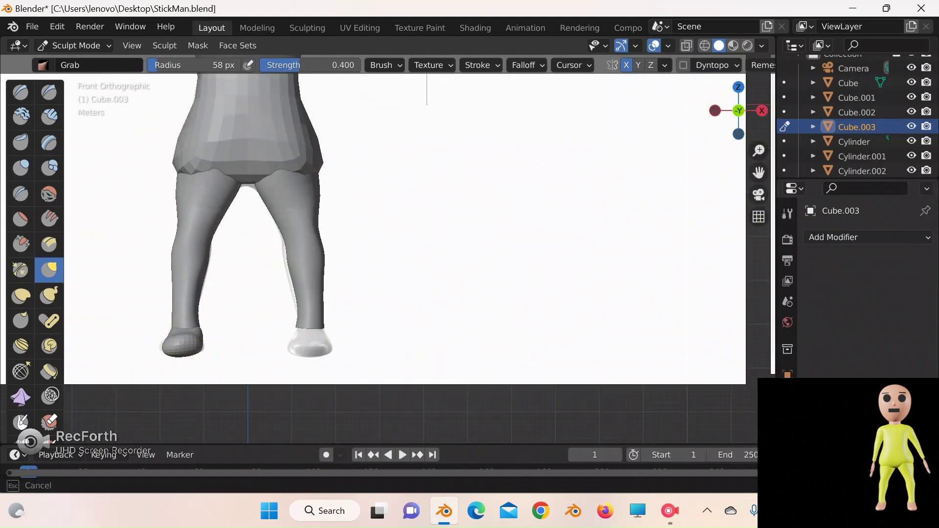
middle_drag(175, 342, 216, 314)
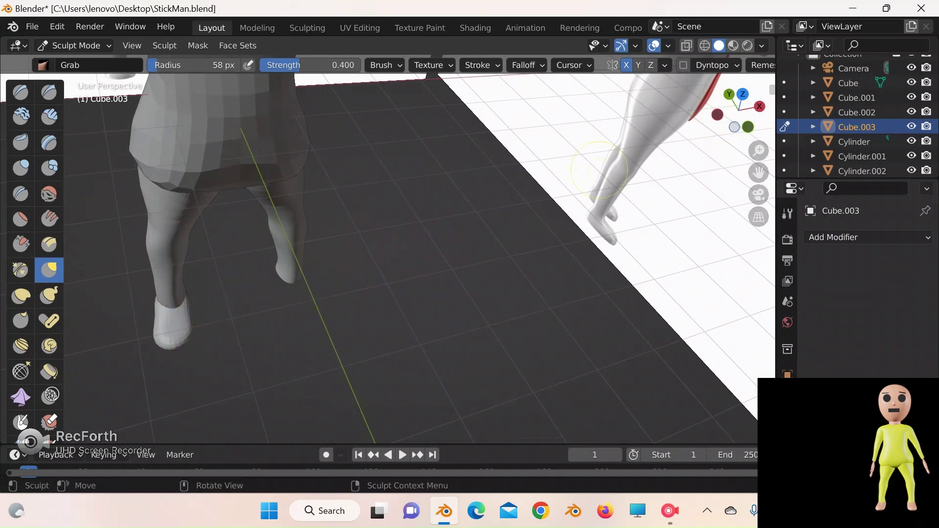
- Hide the side reference image (Empty.001) to clear the view of the legs and feet
click(717, 114)
click(759, 110)
drag(748, 112, 678, 140)
scroll(861, 155, down, 3)
click(910, 149)
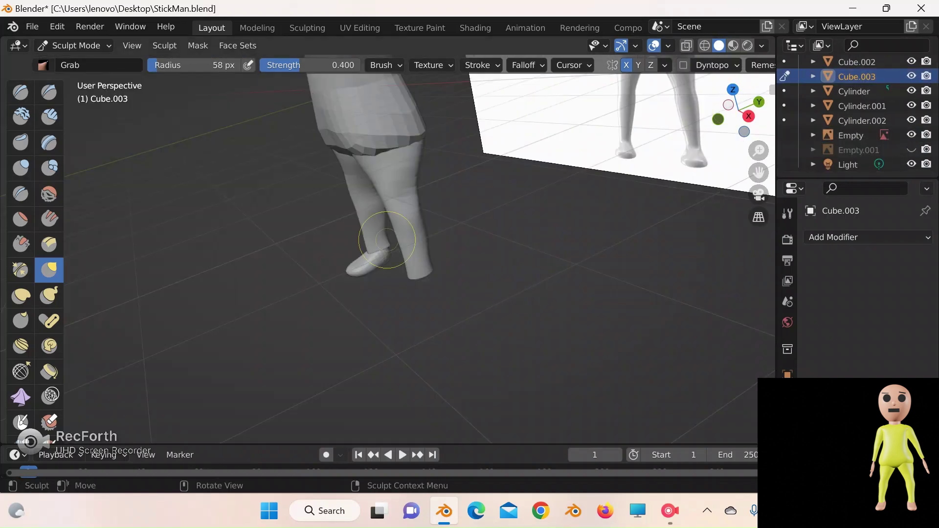
- Return to object mode, give the foot a level 2 subdivision, and mirror it across X
click(718, 119)
click(74, 46)
click(73, 62)
key(ctrl+2)
click(905, 261)
click(868, 238)
click(650, 408)
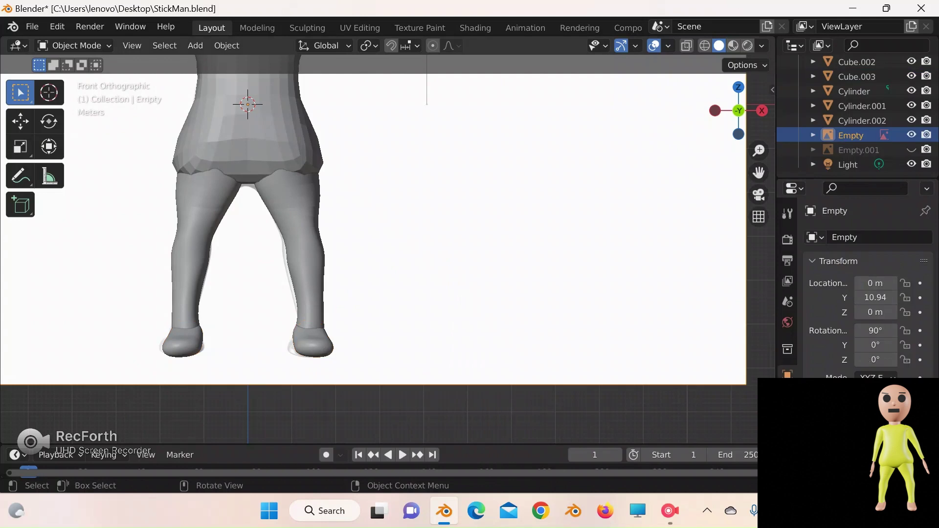
- Add a level 2 subdivision to the torso and apply the modifier
click(892, 261)
click(849, 278)
shift+middle_drag(440, 122, 495, 285)
click(328, 235)
key(ctrl+2)
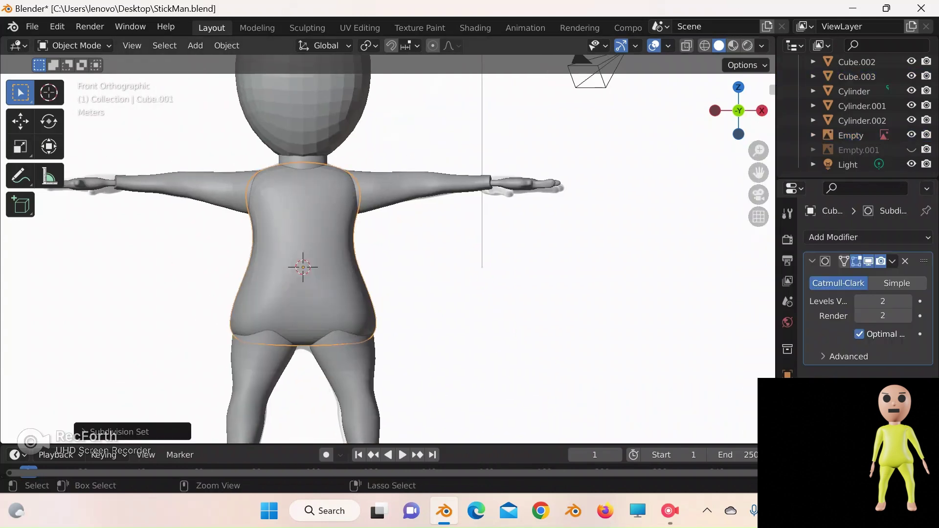
click(892, 261)
click(848, 277)
- Add a level 2 subdivision to the head, apply the modifier, and save the file
shift+middle_drag(391, 220, 402, 289)
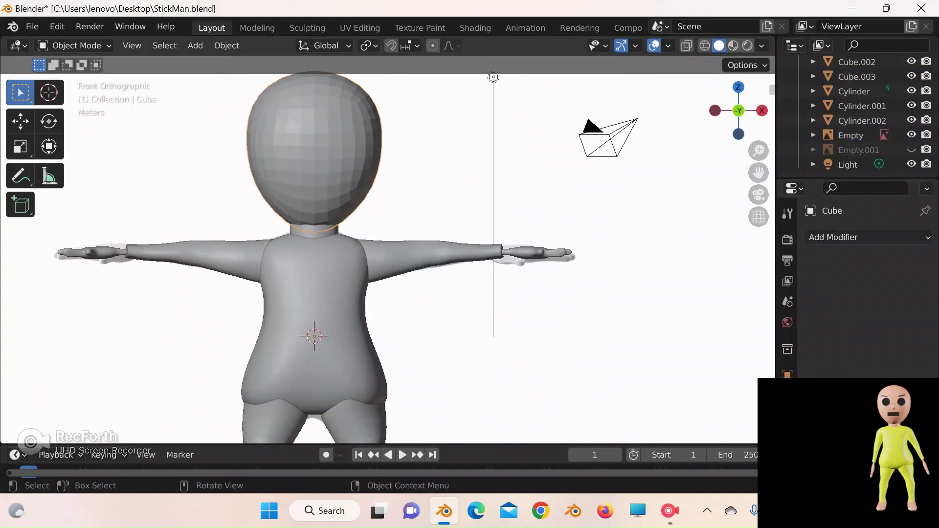
key(ctrl+2)
click(906, 261)
click(822, 276)
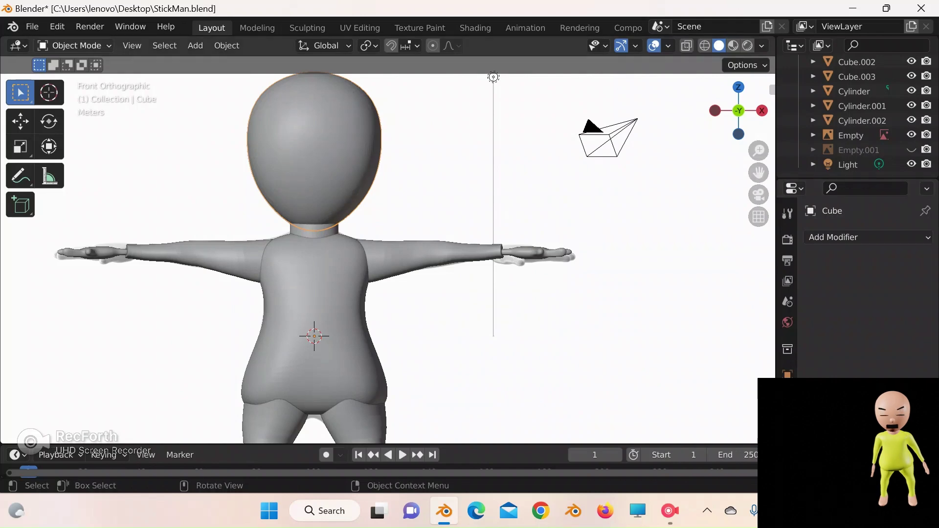
key(ctrl+s)
scroll(387, 259, down, 3)
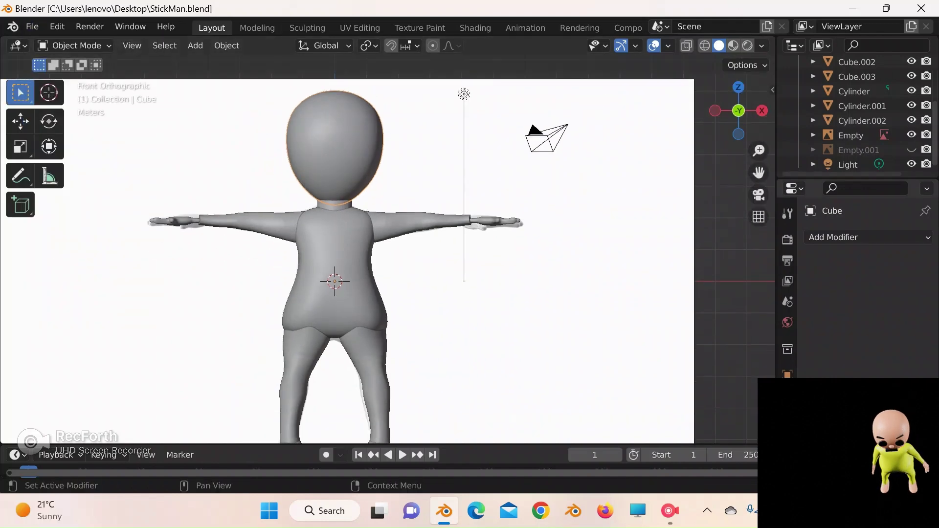
- Switch the viewport to material preview and add a material slot to the head
click(732, 45)
click(868, 237)
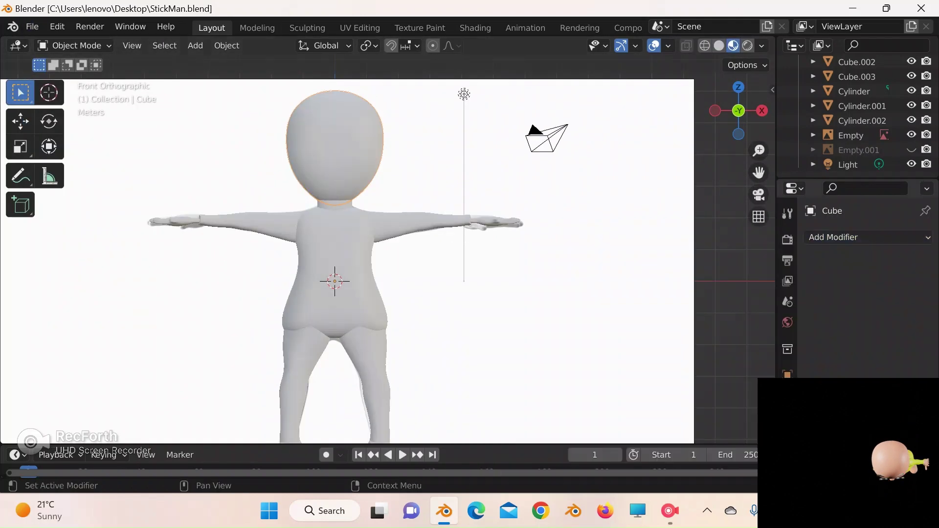
drag(856, 177, 856, 91)
click(787, 412)
click(925, 150)
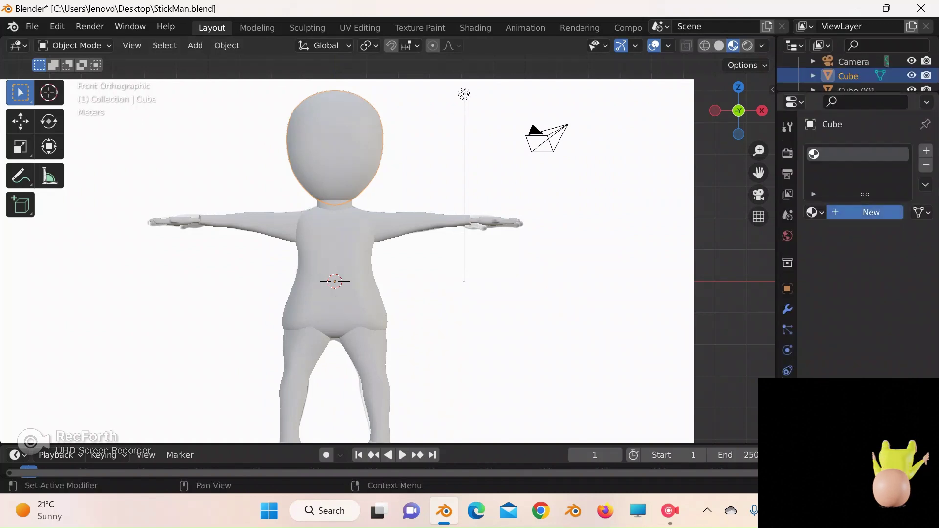
- Create a new head material with a Glossy BSDF surface and a red colour
click(871, 212)
click(884, 304)
click(733, 44)
click(889, 347)
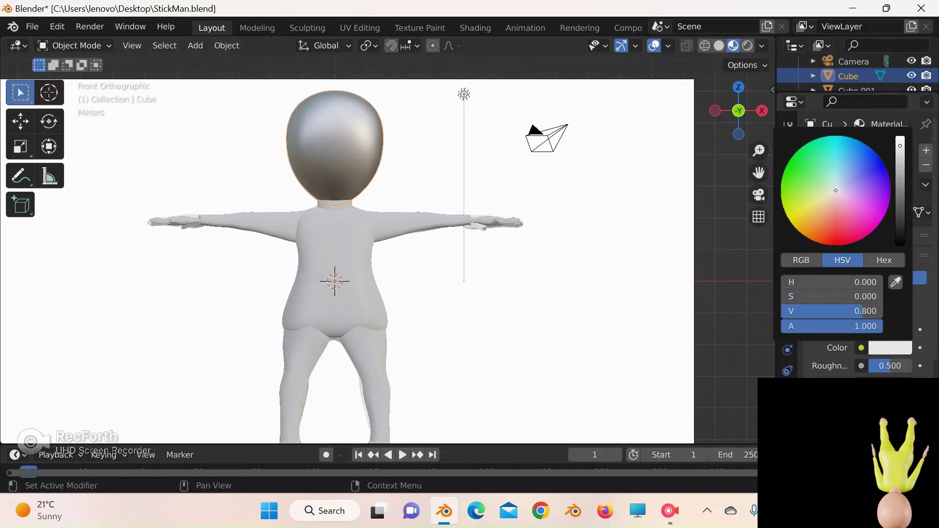
click(837, 237)
- Assign the head's red glossy material to the neck and the arms
click(335, 250)
shift+click(334, 204)
click(815, 211)
click(694, 248)
click(416, 223)
click(815, 211)
click(694, 248)
- Assign the red glossy material to the torso, hands and legs
click(335, 249)
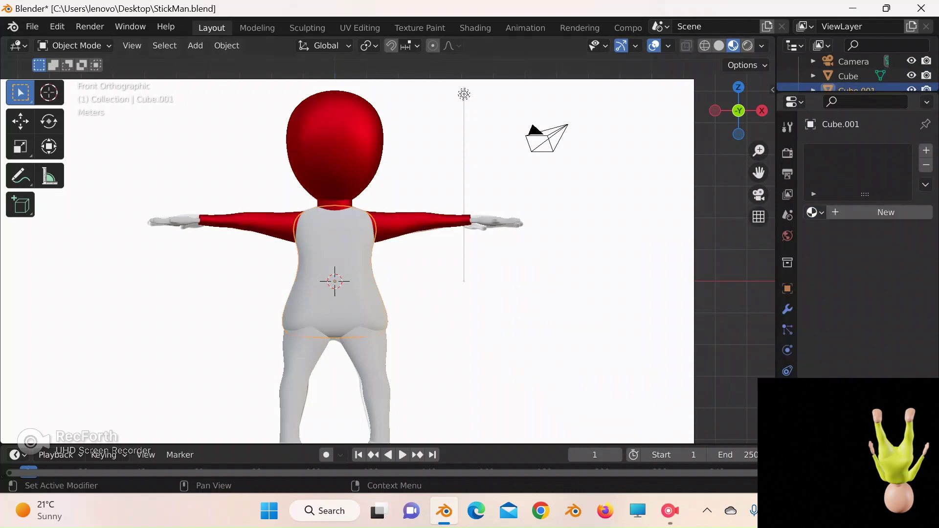
click(815, 212)
click(693, 249)
click(494, 222)
click(814, 211)
click(693, 248)
click(371, 362)
click(815, 212)
click(693, 248)
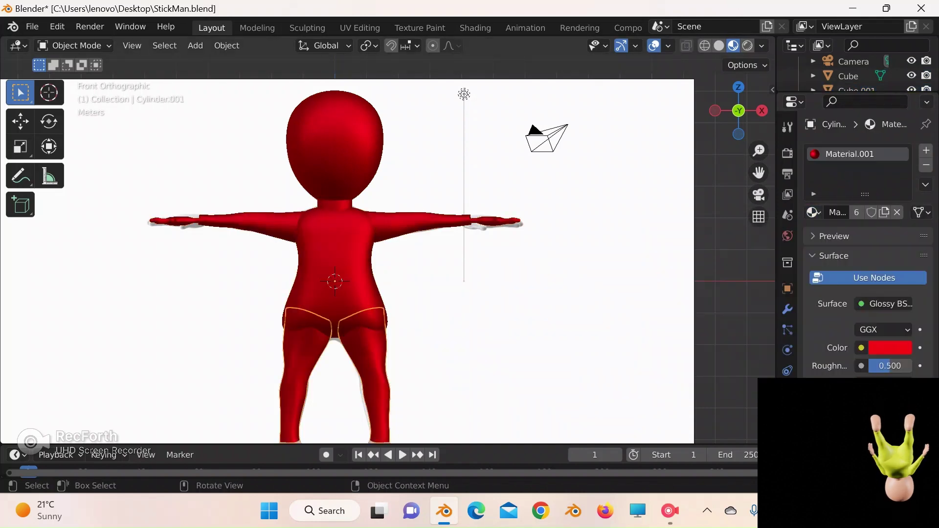
- Assign the red glossy material to the feet and save the file
drag(758, 172, 717, 55)
click(336, 336)
click(814, 212)
click(694, 248)
click(489, 294)
drag(758, 172, 849, 344)
click(74, 46)
click(32, 26)
click(49, 123)
- Examine the red character from the side and the front, ending close on the head
click(761, 110)
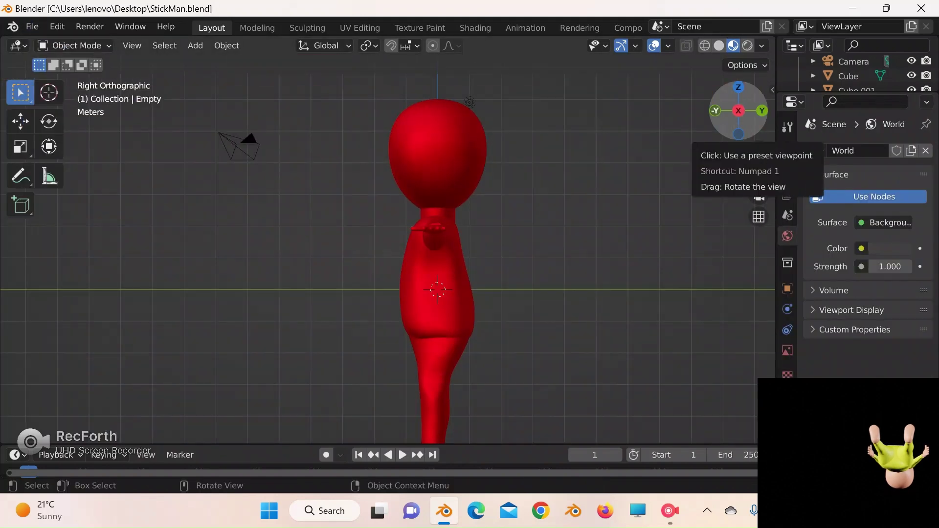
drag(758, 151, 758, 196)
click(715, 111)
click(715, 111)
click(761, 111)
scroll(381, 210, up, 6)
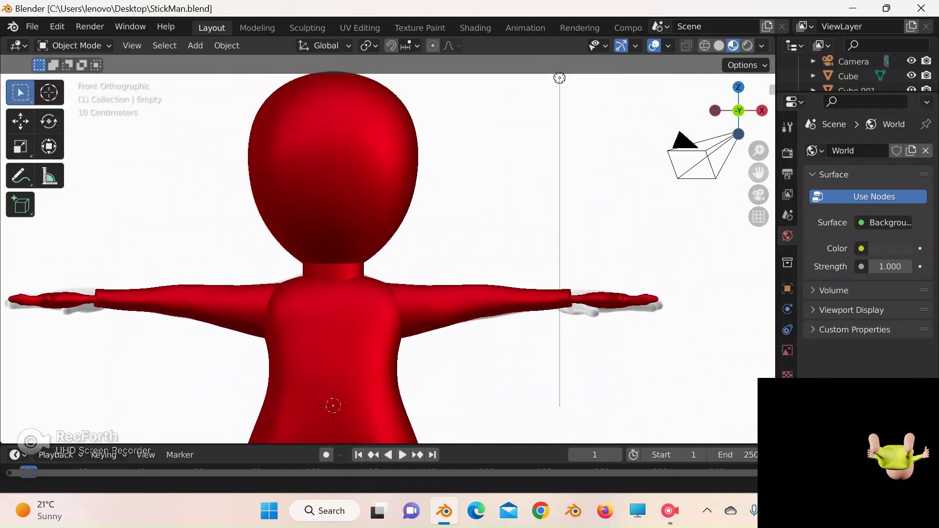
shift+middle_drag(382, 210, 391, 223)
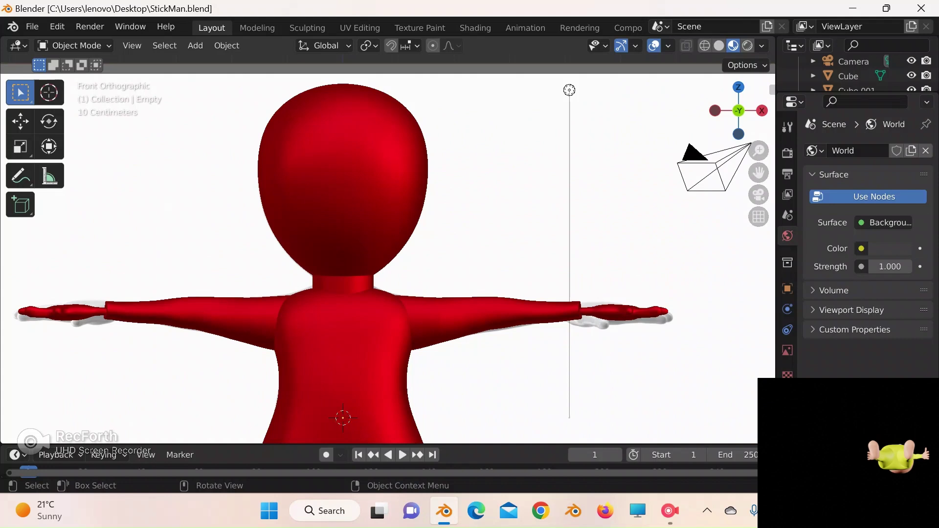
click(342, 181)
key(Tab)
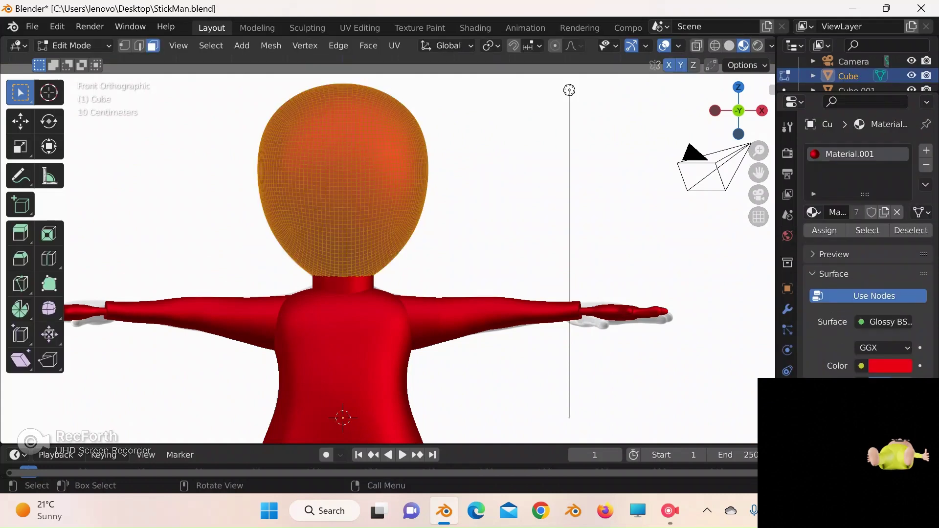
scroll(322, 130, up, 3)
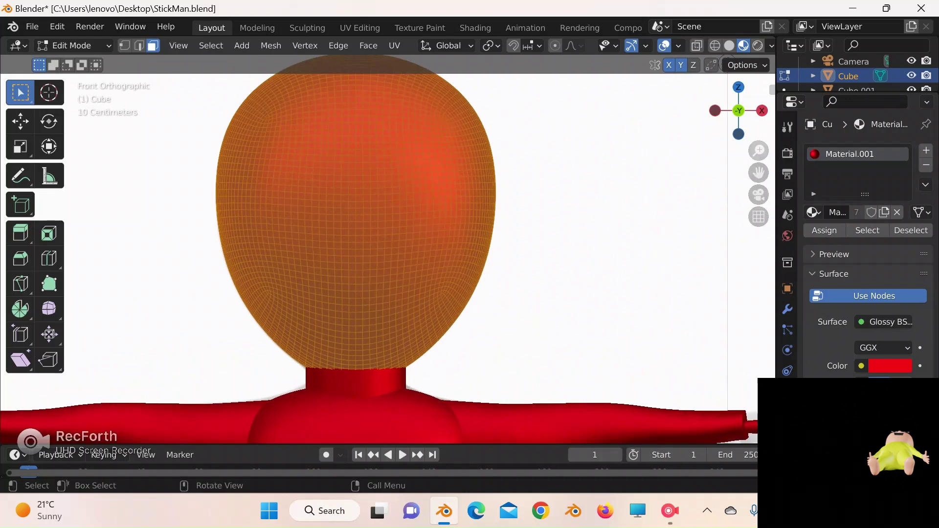
drag(279, 164, 300, 185)
click(73, 45)
click(80, 61)
scroll(583, 140, down, 4)
- Add a mesh circle for the eye and move it along Y in front of the body
key(shift+a)
click(438, 226)
click(715, 111)
key(g)
key(y)
click(429, 359)
- Rotate the circle upright to face forward and raise it along Z
click(48, 121)
drag(490, 334, 434, 375)
key(g)
key(z)
click(433, 209)
- Fill the circle with a face and give it a new black Principled BSDF material
key(Tab)
key(KP_1)
key(a)
key(f)
click(886, 212)
click(883, 321)
click(883, 384)
drag(900, 193, 900, 280)
key(Tab)
- Raise the black disc along Z to eye level on the head and scale it to eye size
click(20, 92)
shift+middle_drag(353, 194, 369, 296)
key(g)
key(z)
click(584, 152)
key(s)
click(584, 153)
- Move the eye disc along Y to the front of the head, and about -0.7 m along X
key(ctrl+KP_3)
key(g)
key(y)
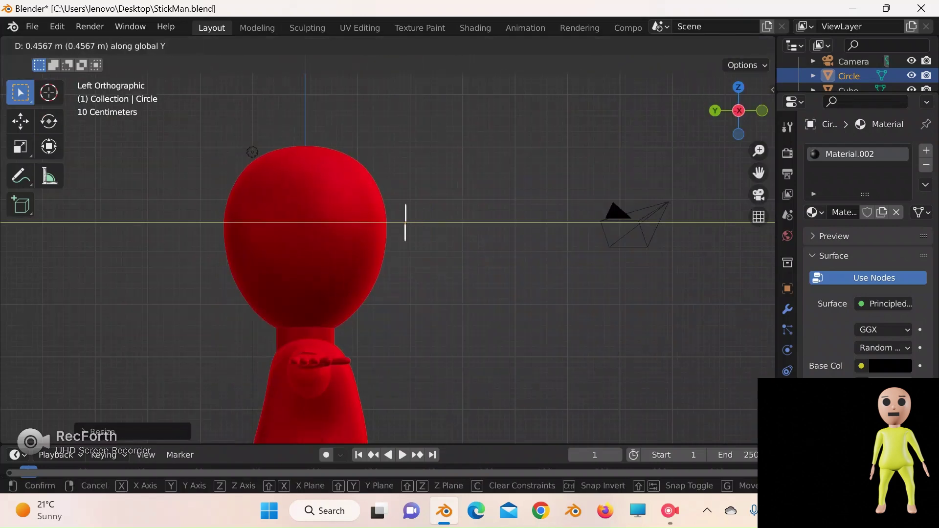
click(252, 152)
key(KP_1)
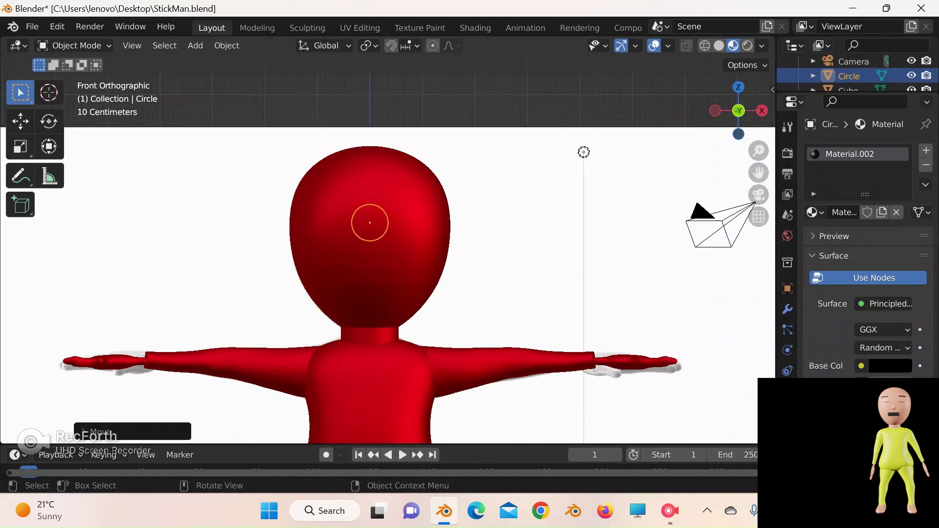
key(g)
key(x)
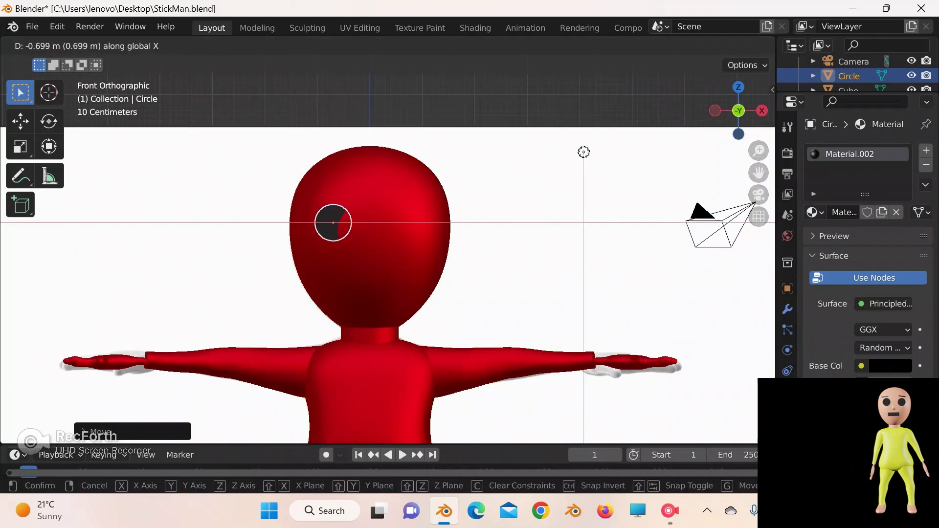
click(584, 152)
- In edit mode, move the eye's face along Y until it sits in front of the head surface
key(ctrl+KP_3)
key(Tab)
key(g)
key(y)
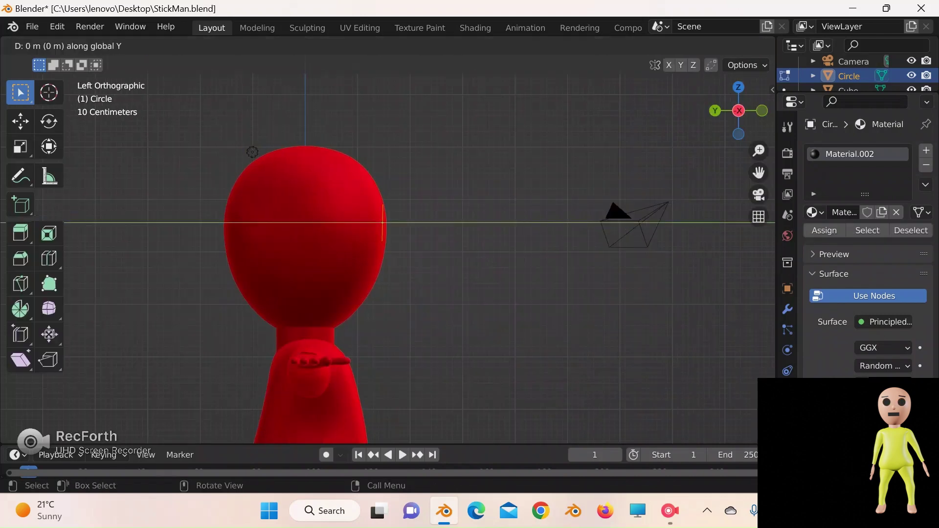
click(253, 152)
key(KP_1)
key(Tab)
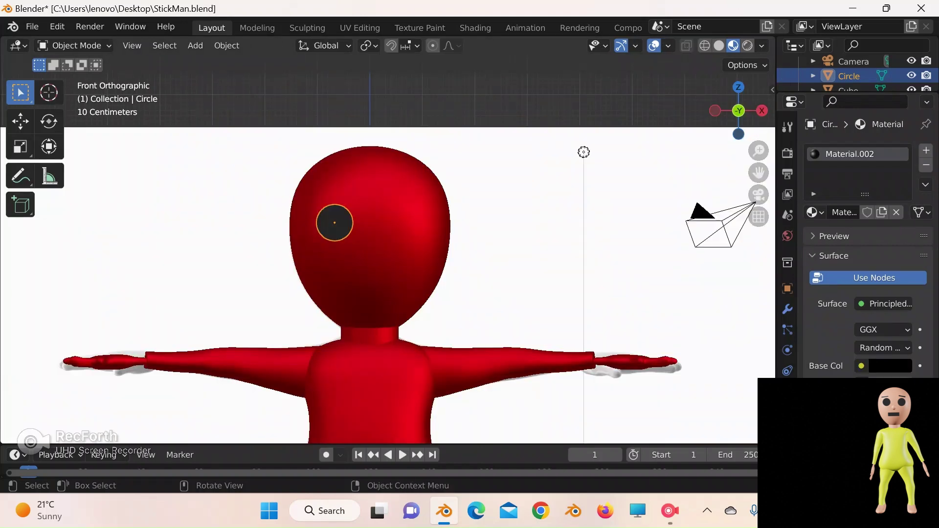
- Add an X-axis Mirror modifier to the eye, using the head as the mirror object
click(787, 309)
click(868, 151)
click(624, 321)
click(904, 251)
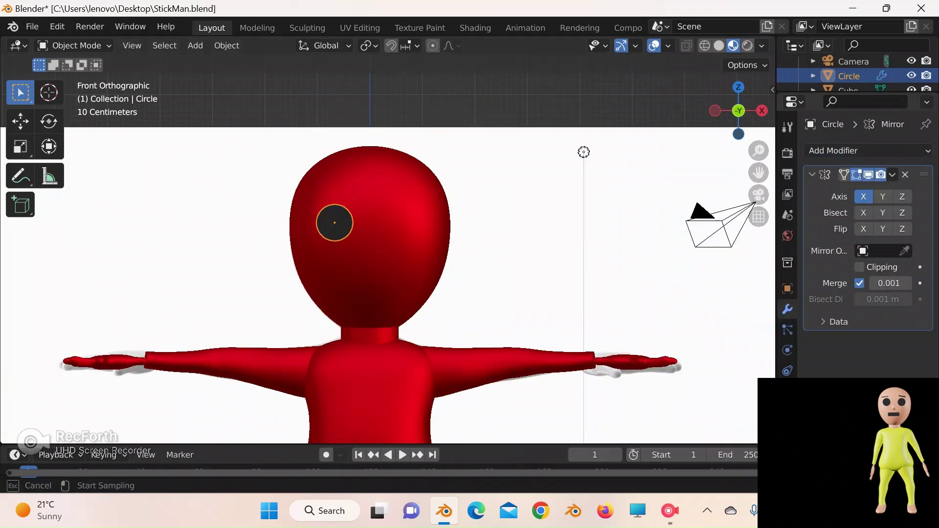
click(383, 164)
- Add a mesh plane for the mouth and rotate it upright in side view
click(504, 206)
key(shift+a)
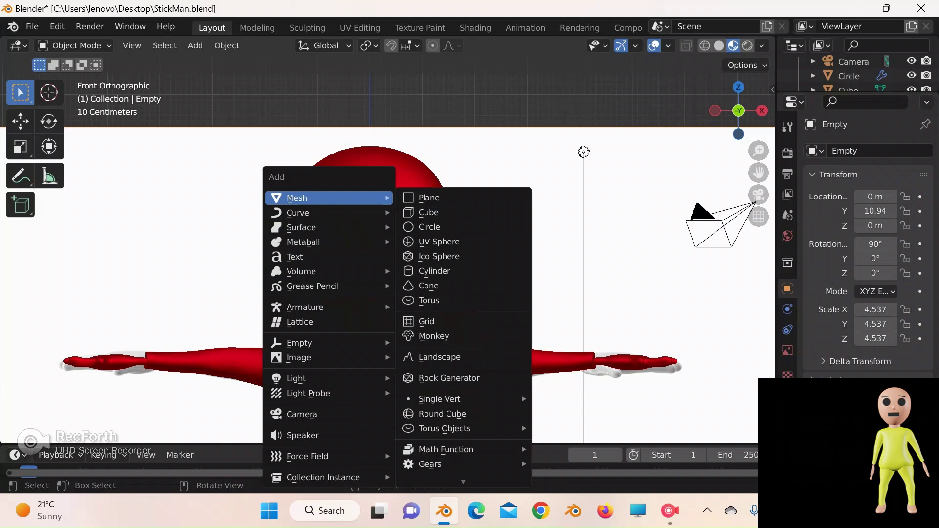
click(419, 198)
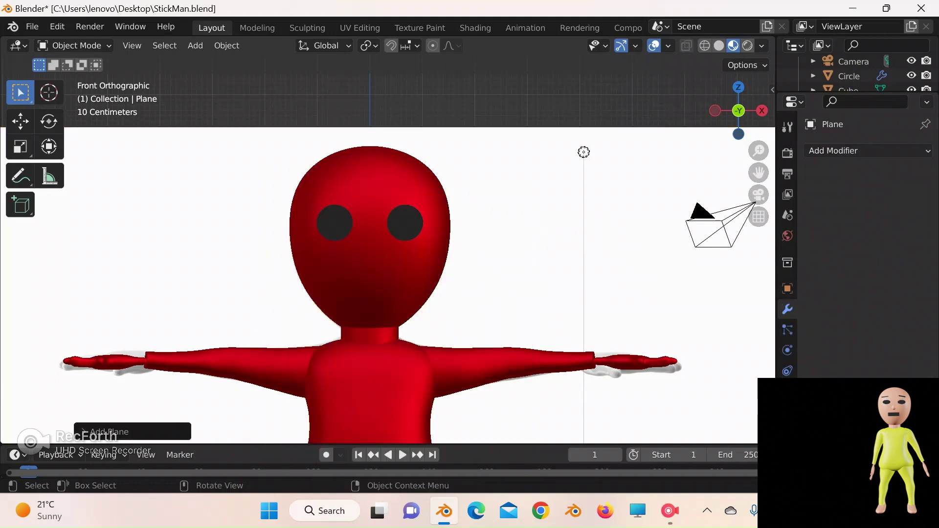
scroll(388, 259, down, 3)
key(ctrl+KP_3)
key(shift+space)
key(r)
ctrl+drag(406, 384, 331, 411)
- Move the plane forward along Y and raise it along Z to mouth height on the head
key(g)
key(y)
click(392, 401)
click(762, 111)
key(g)
key(z)
click(391, 273)
- Scale the mouth plane down, adjust its width along X, and position it along Y at the face
key(s)
click(374, 264)
key(s)
key(x)
key(Return)
key(ctrl+KP_3)
key(g)
key(y)
key(Return)
- Assign the eyes' black material to the mouth plane
click(762, 111)
click(715, 111)
click(787, 412)
click(815, 212)
click(694, 264)
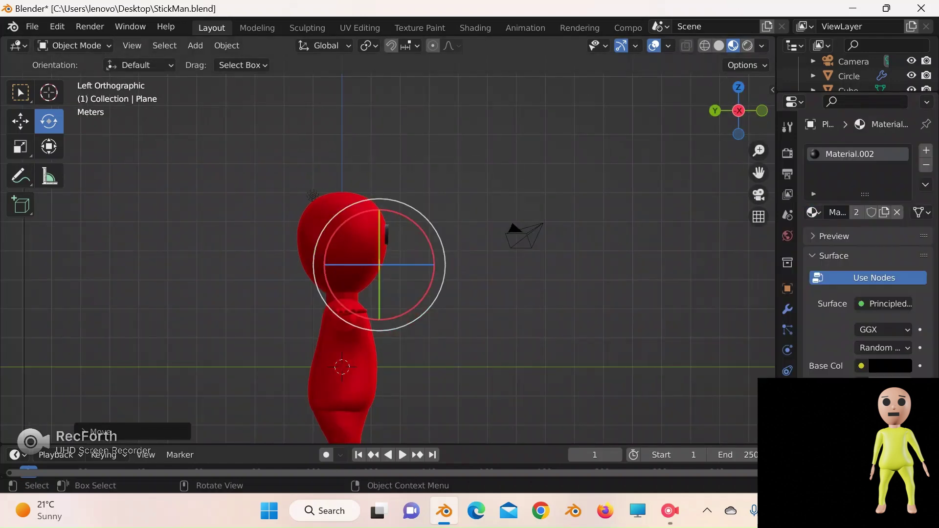
- Extrude the mouth plane along Y to give it thickness and adjust its width along X
key(Tab)
key(e)
key(y)
key(Return)
key(KP_1)
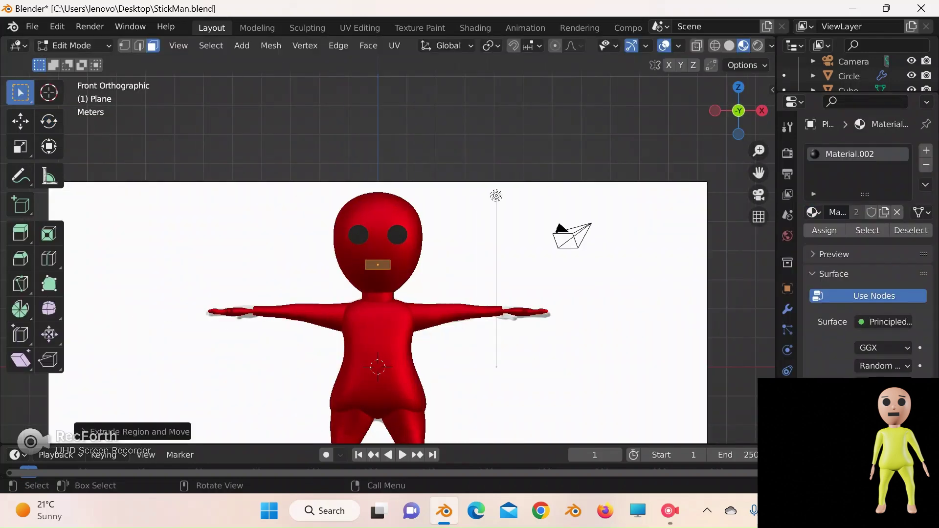
key(s)
key(x)
click(437, 277)
key(Tab)
click(489, 254)
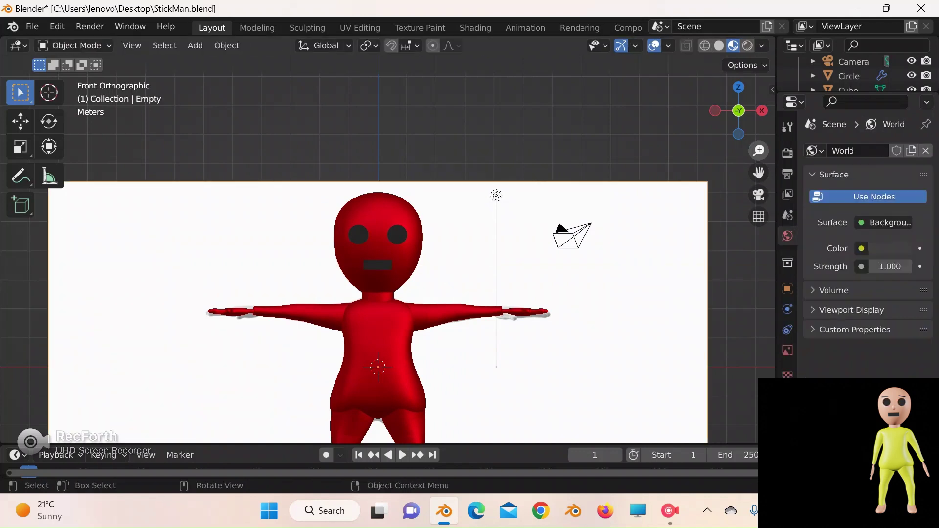
- Select the eyes on the head and save the file
drag(758, 151, 759, 98)
click(412, 211)
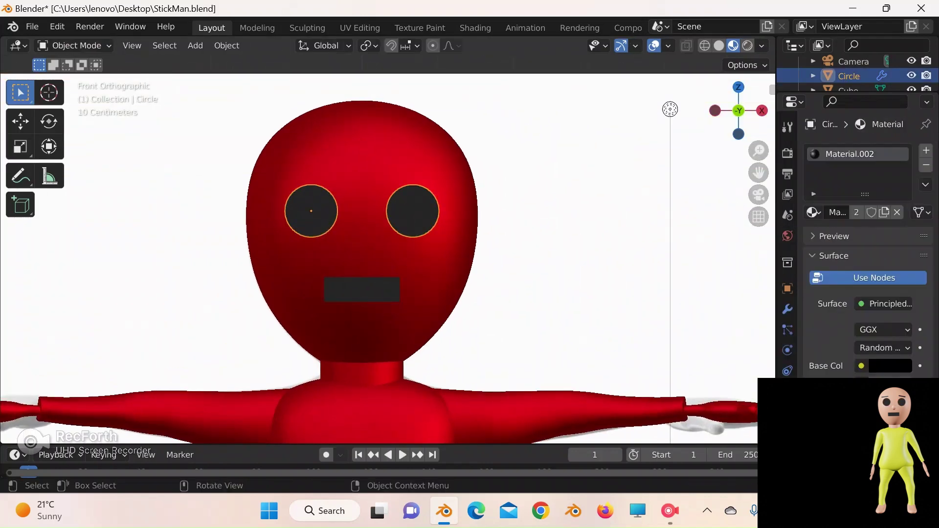
key(ctrl+s)
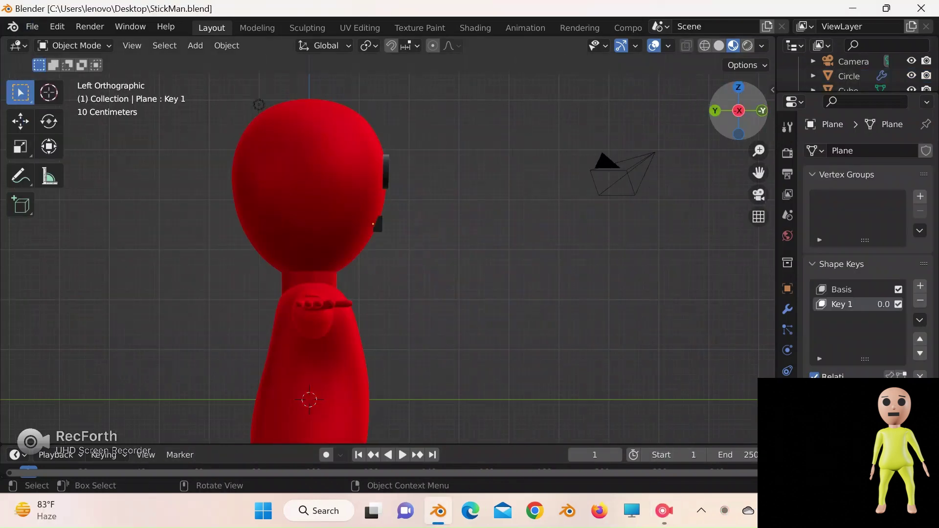
- Paste the copied eye shape key keyframes at two further points along the timeline in front view
key(KP_1)
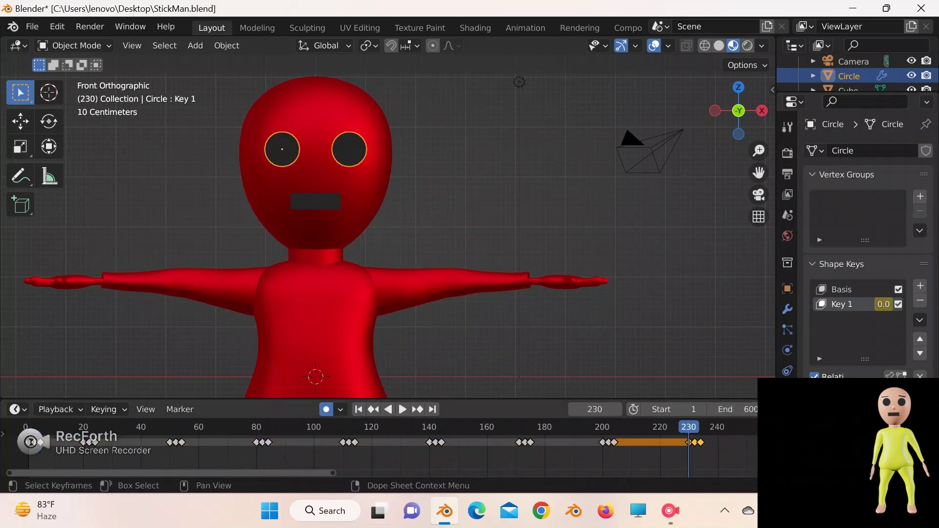
middle_drag(685, 458, 34, 458)
click(503, 427)
key(ctrl+v)
click(438, 427)
key(ctrl+v)
- Delete the surplus eye keyframes at the end of the timeline and save the file
middle_drag(587, 457, 390, 458)
drag(527, 451, 757, 420)
key(Delete)
middle_drag(587, 457, 362, 457)
drag(594, 454, 710, 423)
key(Delete)
middle_drag(74, 457, 709, 458)
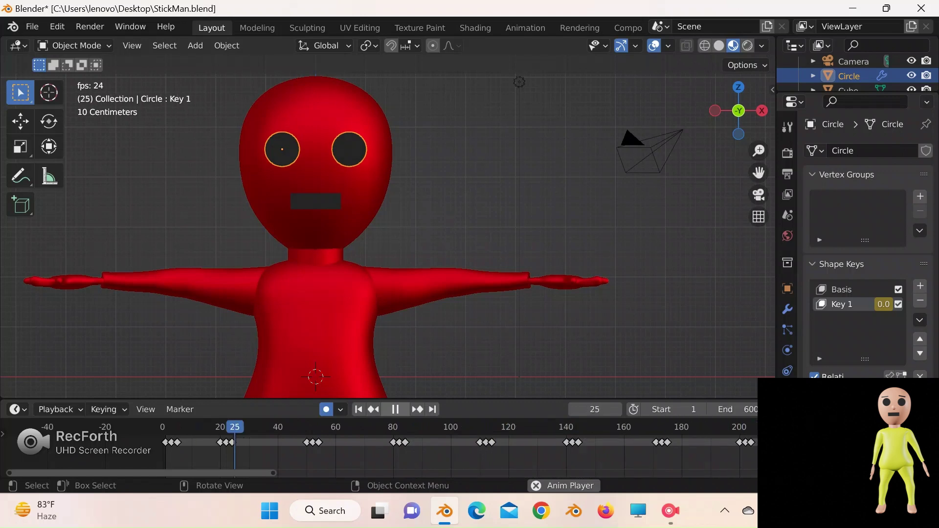
click(32, 26)
click(49, 123)
- Test the mouth's Key 1 shape key at 1.0, with auto keying turned off and the timeline back at frame 1
click(315, 201)
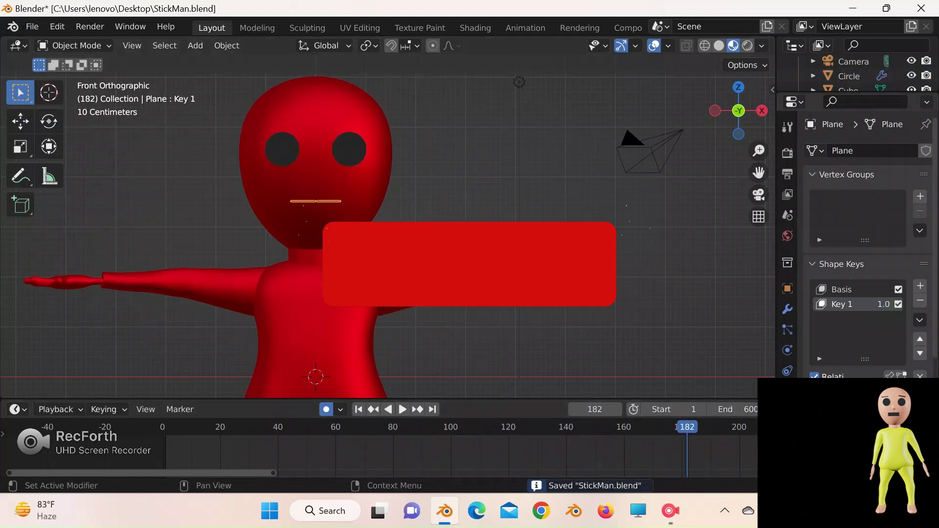
drag(884, 304, 929, 305)
click(326, 410)
click(359, 409)
click(402, 409)
key(Escape)
- Add a mesh plane for the eyebrow, rotate it upright in side view, and move it forward along Y
shift+middle_drag(315, 206, 362, 101)
click(316, 196)
key(shift+a)
click(424, 194)
click(715, 111)
click(49, 121)
drag(363, 287, 299, 267)
key(g)
key(y)
click(410, 299)
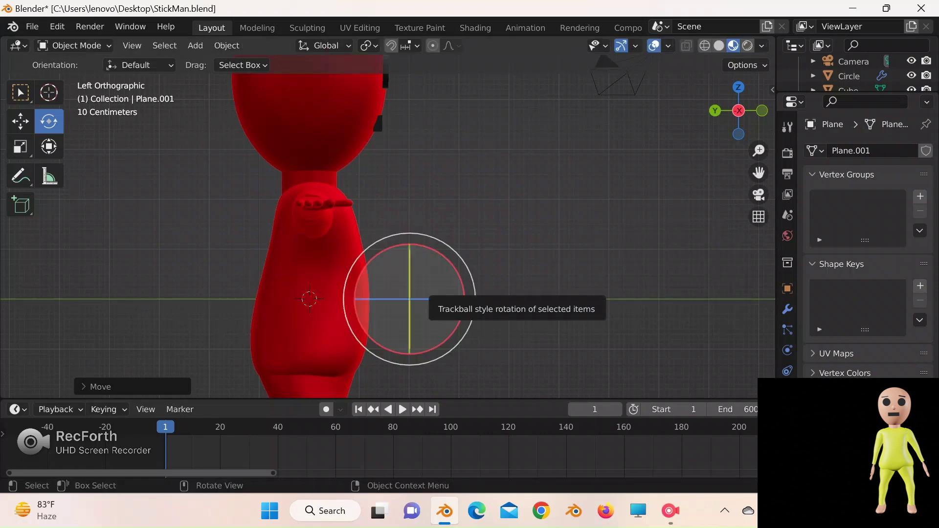
- Scale the eyebrow plane down and flatten it along Z into a thin horizontal strip
click(762, 111)
key(s)
key(Return)
key(KP_3)
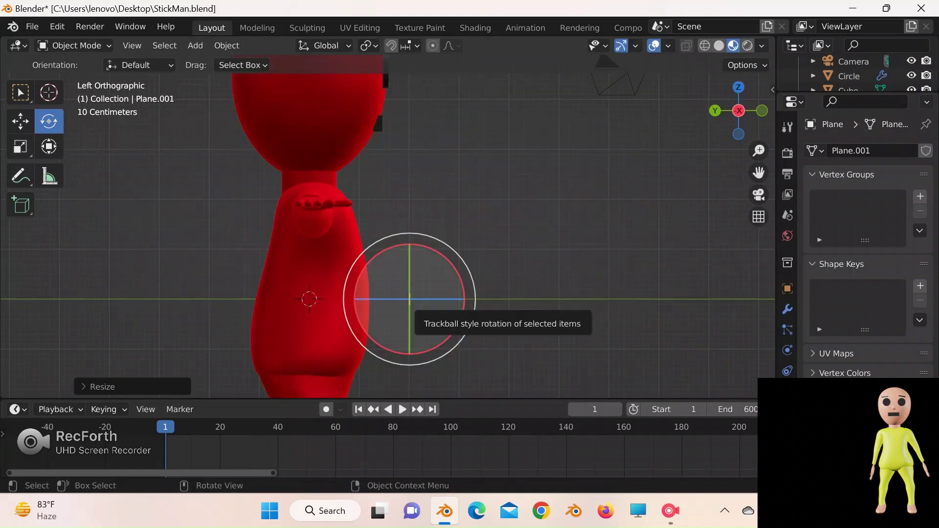
key(KP_1)
key(s)
key(z)
click(391, 299)
- Assign the black Material.002 to the eyebrow plane
click(787, 412)
click(813, 213)
click(695, 262)
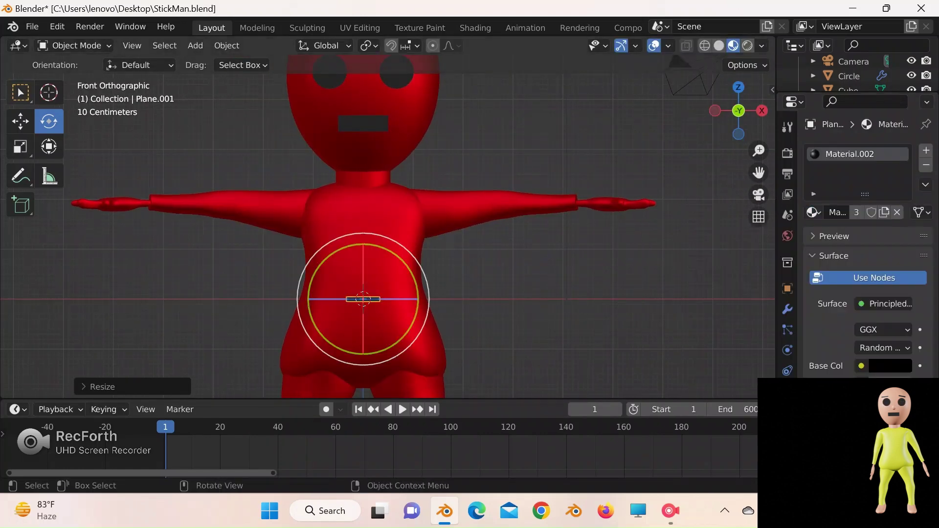
- Move the eyebrow strip up along Z and place it just above one eye
click(20, 92)
key(g)
key(z)
click(363, 72)
drag(758, 173, 765, 350)
key(g)
key(z)
key(z)
key(Return)
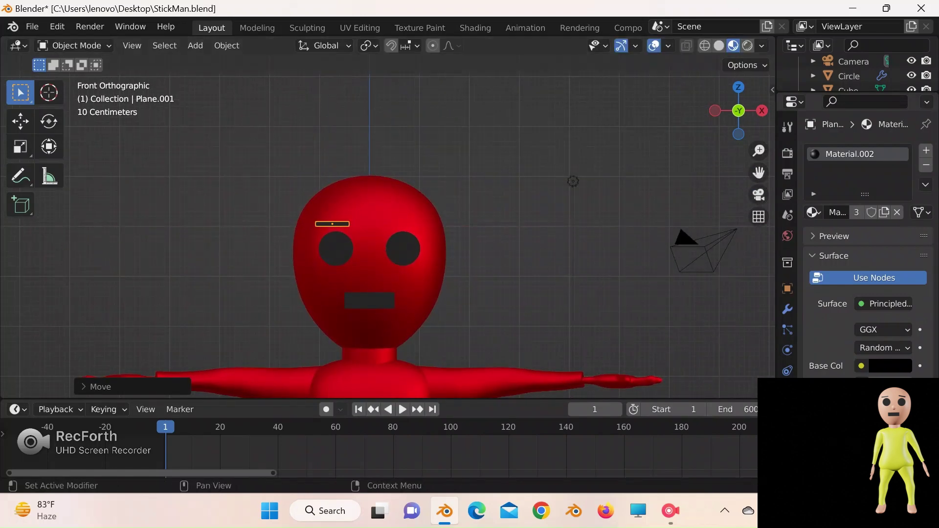
- Add a Mirror modifier on X to the eyebrow, using Cube as the mirror object
click(787, 308)
click(868, 150)
click(602, 312)
- Move the eyebrows along Y in side view to sit against the face
click(715, 111)
drag(714, 110, 753, 121)
click(714, 111)
click(762, 111)
key(g)
key(y)
key(Return)
- Extrude the eyebrow plane in Edit Mode to give it thickness
key(Tab)
key(e)
key(Return)
click(762, 110)
click(754, 102)
key(KP_1)
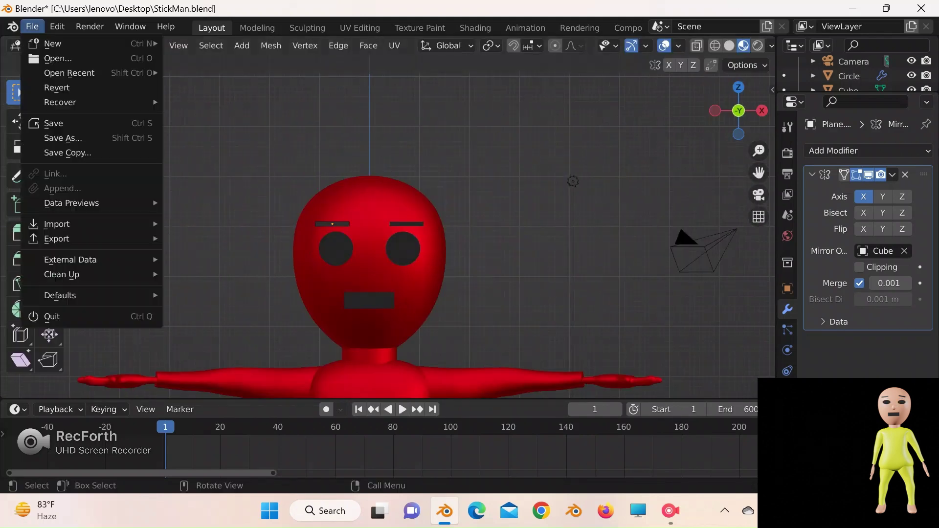
- Add a UV sphere for the nose in Object Mode and scale it down
key(shift+a)
key(Tab)
shift+middle_drag(370, 319, 375, 197)
key(shift+a)
mouse_move(375, 197)
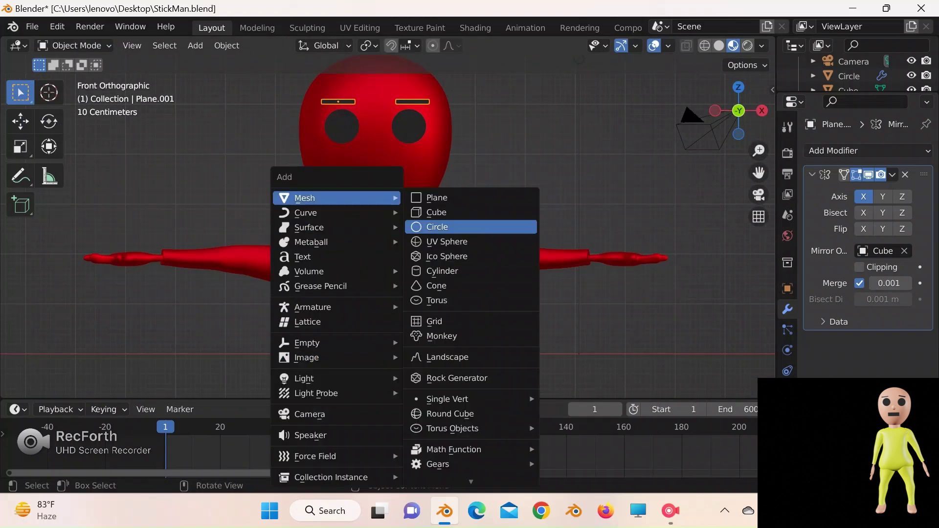
click(447, 241)
key(s)
click(391, 325)
- Move the nose sphere up along Z to the face and forward along Y to the head's front surface
key(g)
key(z)
click(390, 119)
key(ctrl+KP_3)
key(g)
key(y)
click(463, 119)
- Assign the red glossy Material.001 to the nose sphere
click(762, 111)
click(787, 412)
click(813, 212)
click(684, 249)
- Apply the Mirror modifier on the eyebrows
drag(759, 173, 761, 266)
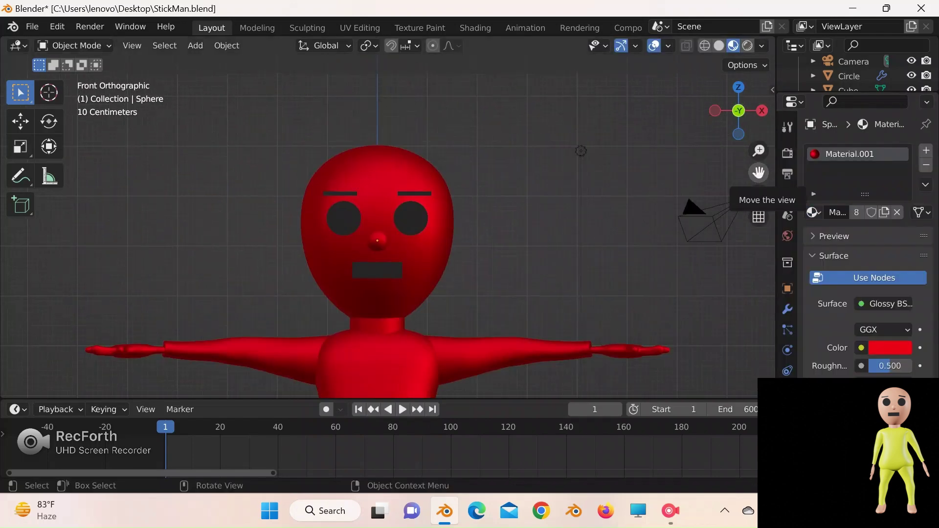
scroll(387, 235, down, 4)
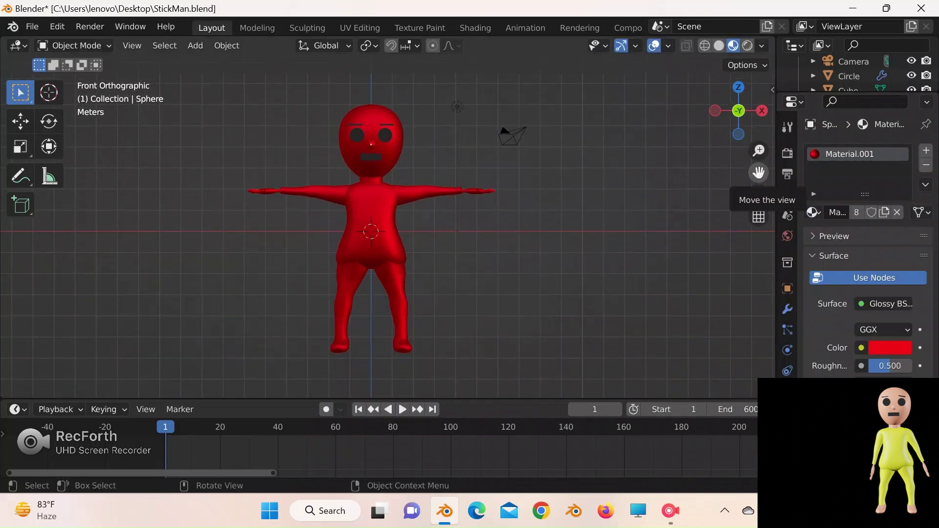
click(715, 111)
click(715, 111)
click(738, 111)
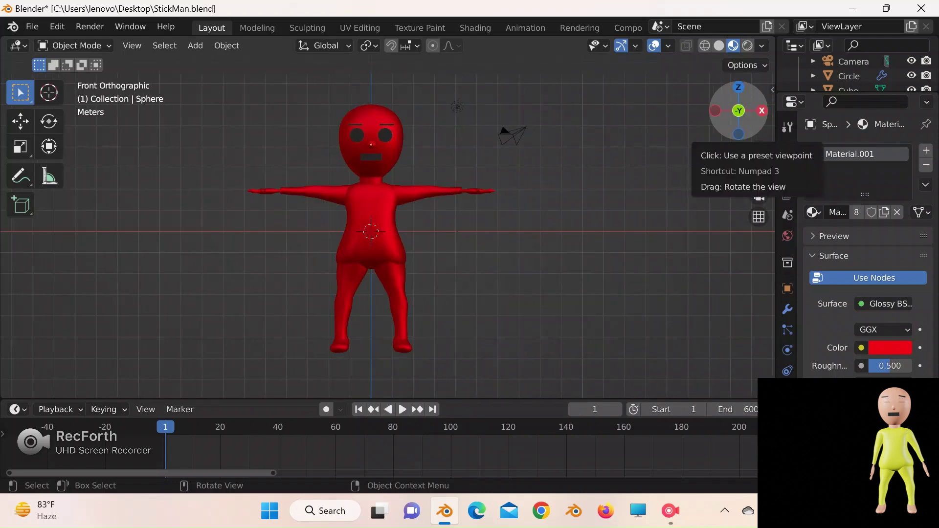
drag(759, 151, 758, 103)
drag(759, 173, 783, 272)
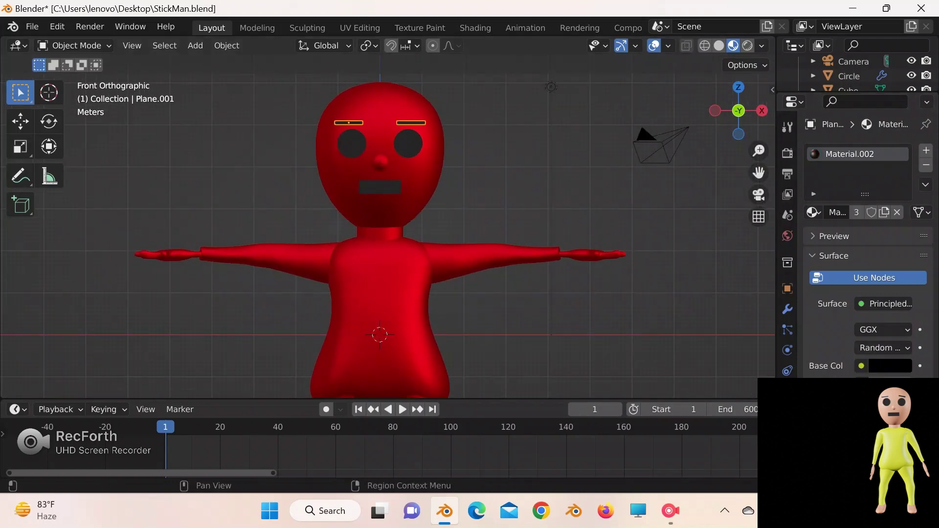
click(788, 308)
key(ctrl+a)
- Try to apply the Mirror modifier on the eyes and delete all of their keyframes
click(408, 143)
key(ctrl+a)
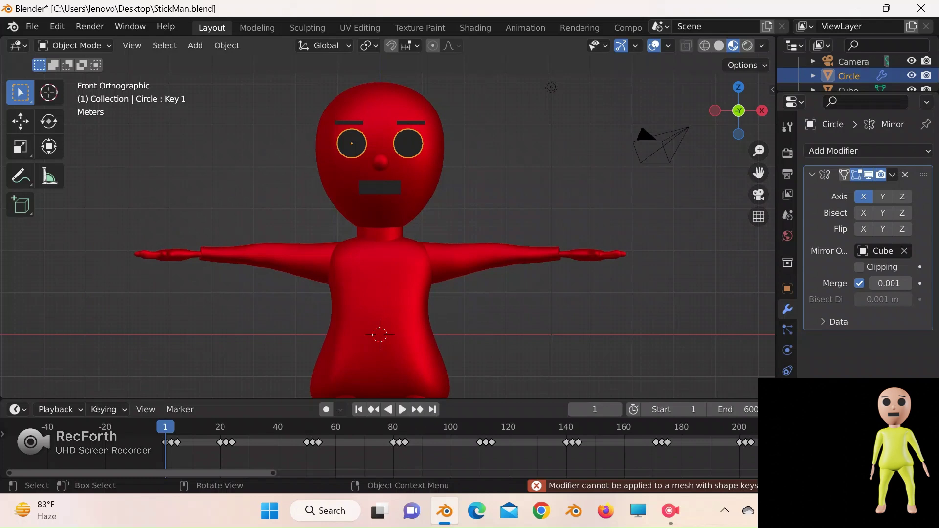
key(a)
key(Delete)
key(ctrl+a)
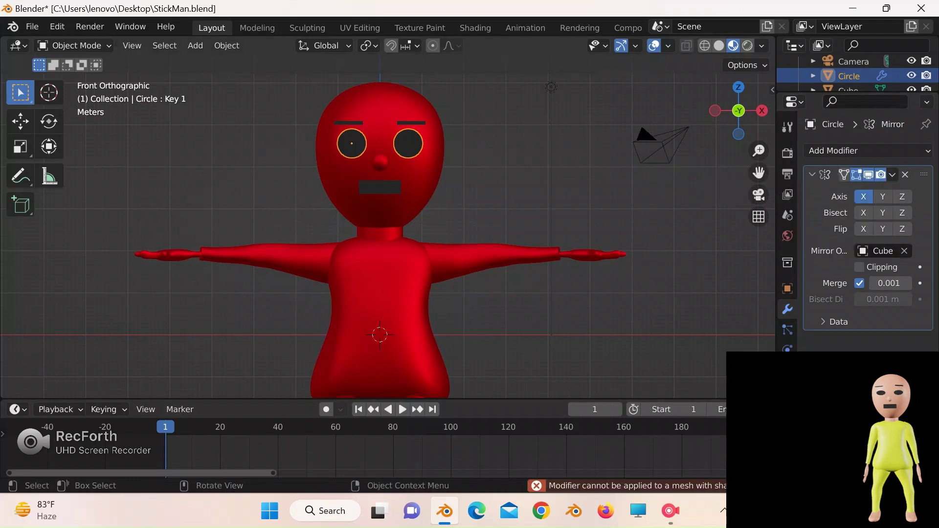
- Remove both shape keys from the eyes and apply their Mirror modifier
scroll(754, 441, right, 5)
click(788, 391)
click(920, 300)
click(920, 300)
click(787, 308)
click(893, 174)
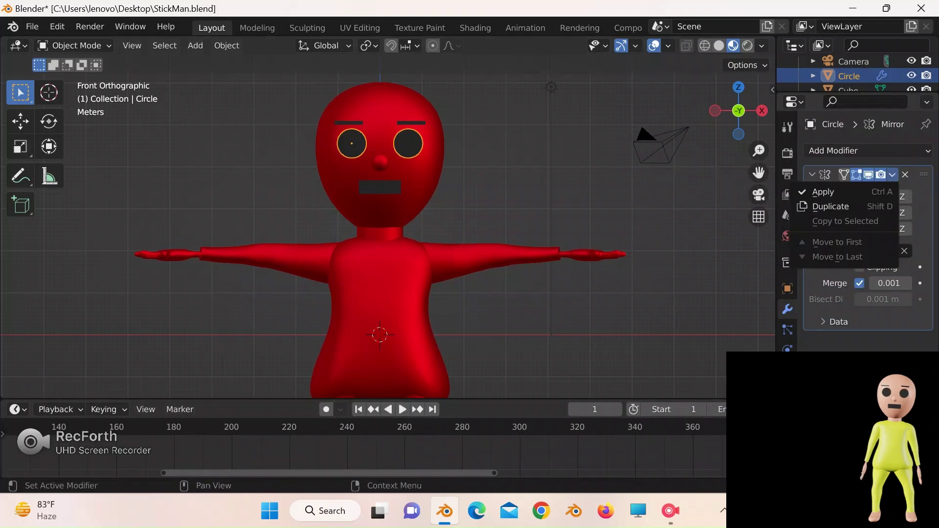
click(823, 191)
- Add the Basis and Key 1 shape keys to the eyes
click(380, 187)
click(408, 144)
click(788, 392)
click(920, 286)
click(920, 285)
- Flatten the eyes along Z in Edit Mode to shape Key 1 as closed eyes
key(Tab)
key(s)
key(z)
click(379, 147)
key(Tab)
- Turn on auto keying and insert a keyframe for the eyes' Key 1 value
middle_drag(147, 453, 578, 453)
click(325, 410)
key(i)
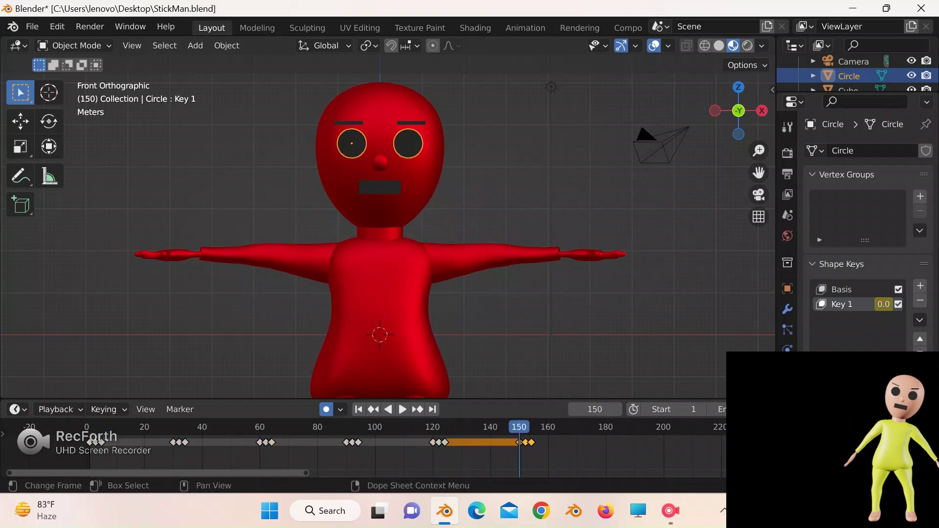
- Copy all of the eyes' blink keyframes and paste them at frame 240
key(a)
key(ctrl+c)
middle_drag(660, 427, 41, 427)
click(394, 427)
key(ctrl+v)
ctrl+scroll(362, 450, up, 2)
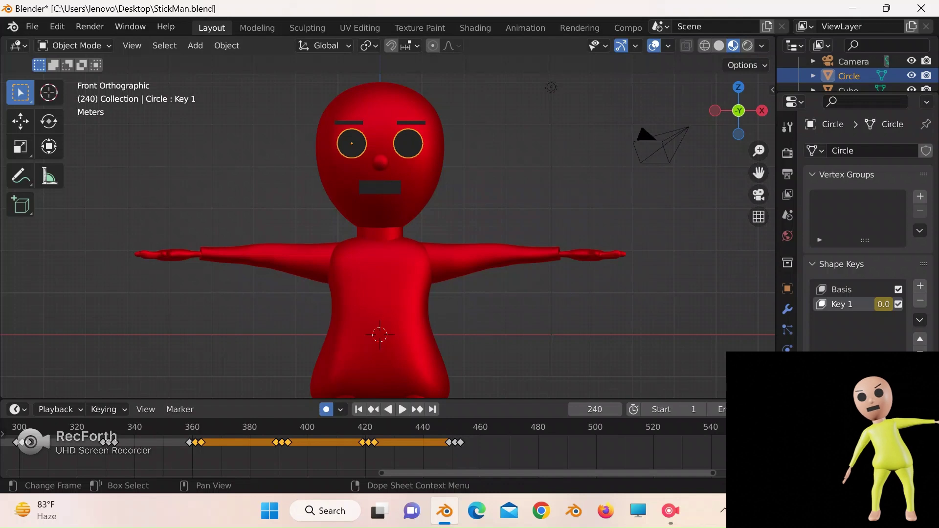
- Paste the blink keyframes at frame 481 and shift them forward along the timeline
click(541, 427)
key(ctrl+v)
middle_drag(540, 427, 329, 427)
key(g)
click(373, 427)
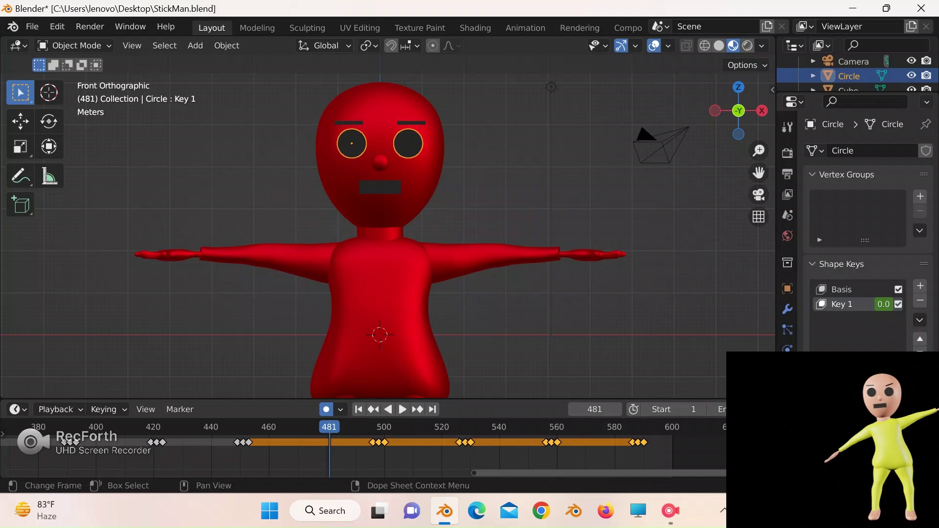
- Turn off auto keying, save the file, and return the timeline to its start
click(325, 410)
click(32, 26)
click(54, 122)
click(395, 409)
click(359, 409)
- Move the whole character up along Z until its feet stand on the ground line
click(379, 304)
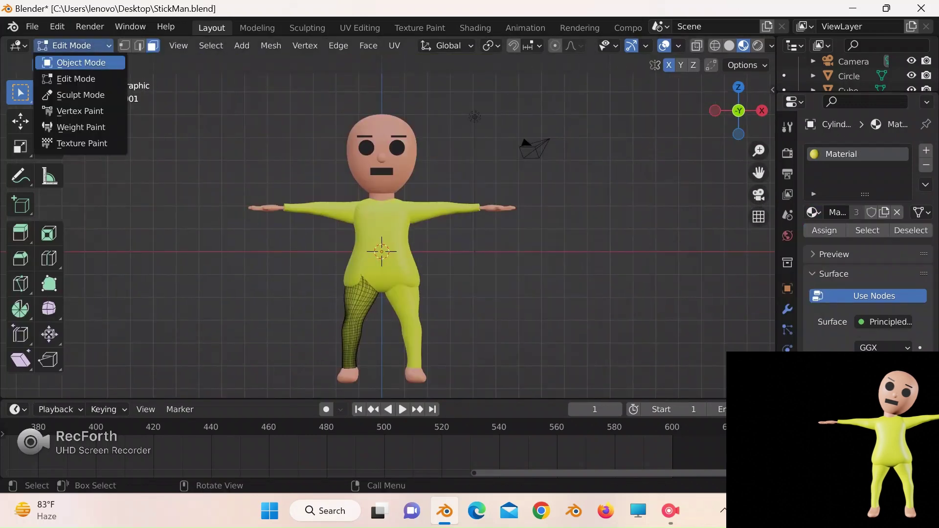
key(g)
key(z)
key(Return)
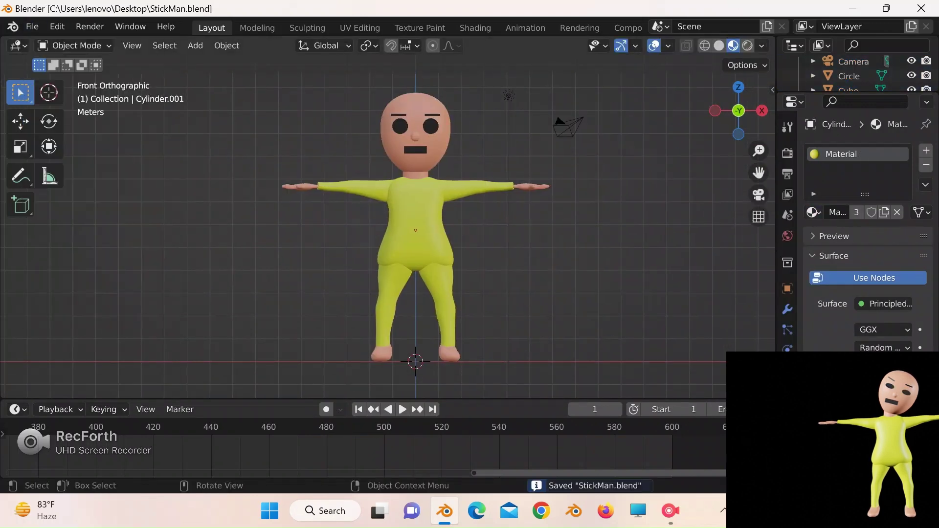
- Add a human metarig armature at the character's feet
key(shift+a)
mouse_move(350, 306)
mouse_move(471, 351)
click(691, 365)
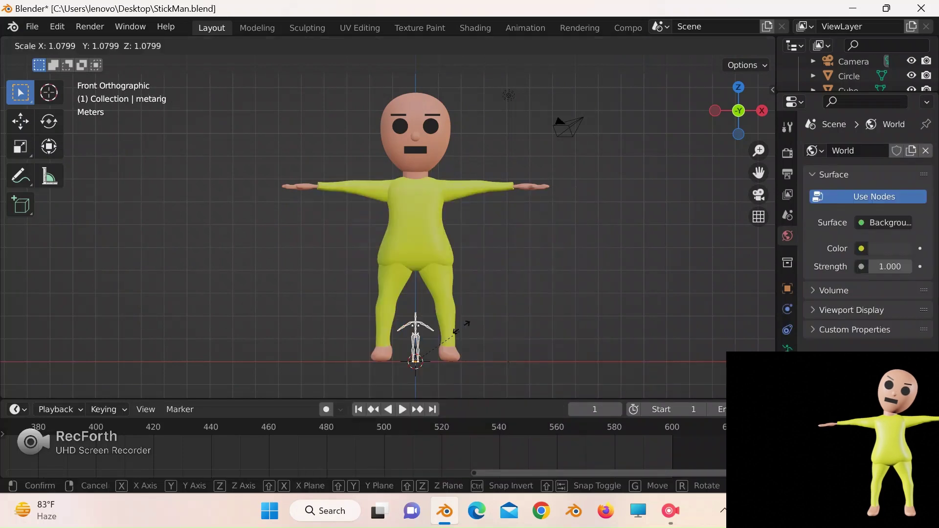
- Scale the metarig up towards the character's size and display it in front of the mesh
click(617, 232)
click(787, 349)
scroll(866, 245, down, 2)
click(860, 405)
- Enter Edit Mode on the metarig and move the first group of joints vertically along Z
key(Tab)
shift+middle_drag(489, 171, 489, 242)
scroll(444, 180, up, 5)
drag(444, 180, 472, 195)
key(g)
key(z)
click(472, 79)
- Turn on X-axis mirror editing and move the pelvis tips and thigh tops along X and Z to fit the hips
drag(759, 173, 732, 0)
drag(437, 203, 467, 244)
click(712, 65)
key(g)
key(x)
click(489, 230)
key(g)
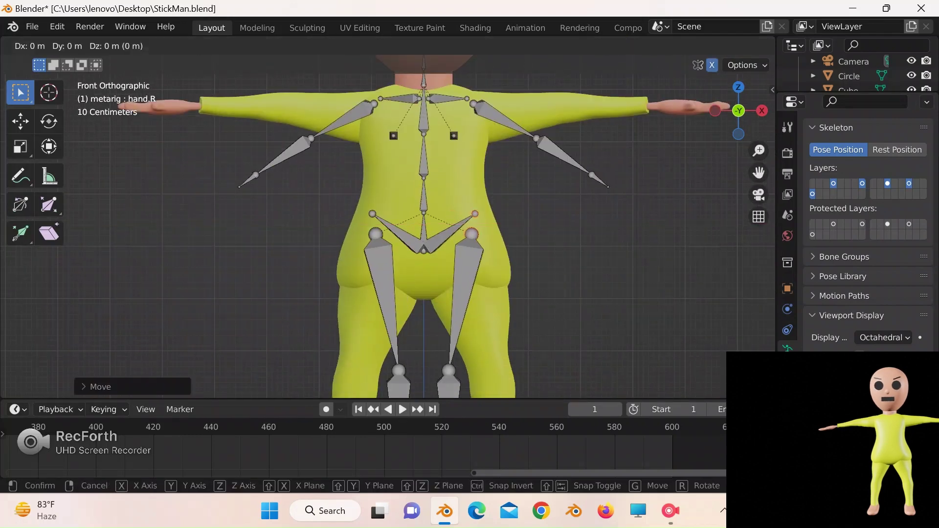
key(z)
key(Return)
- Reposition the chest bones and move the upper arms' shoulder joints outward to the shoulders
click(453, 135)
key(g)
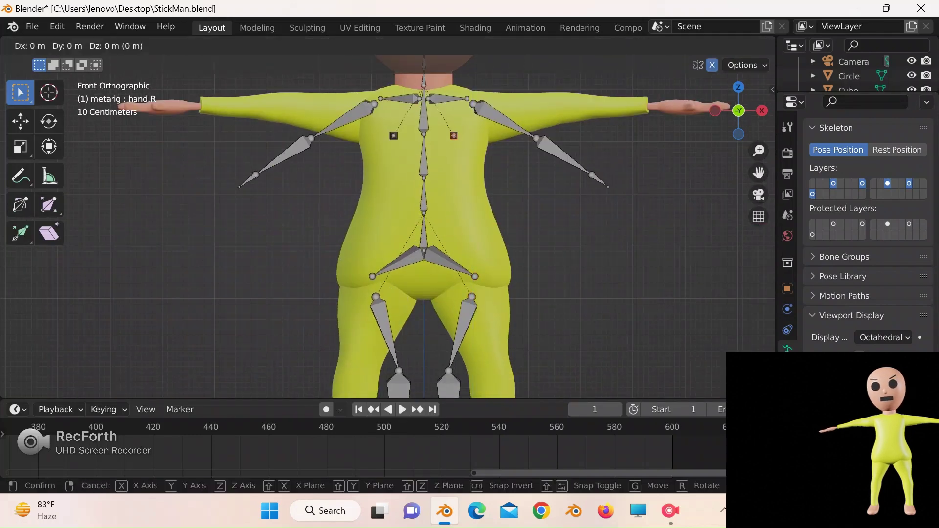
key(Return)
click(473, 104)
key(x)
key(Return)
- Move the elbow and wrist joints along Z and X so the arm bones run straight inside the sleeves
key(g)
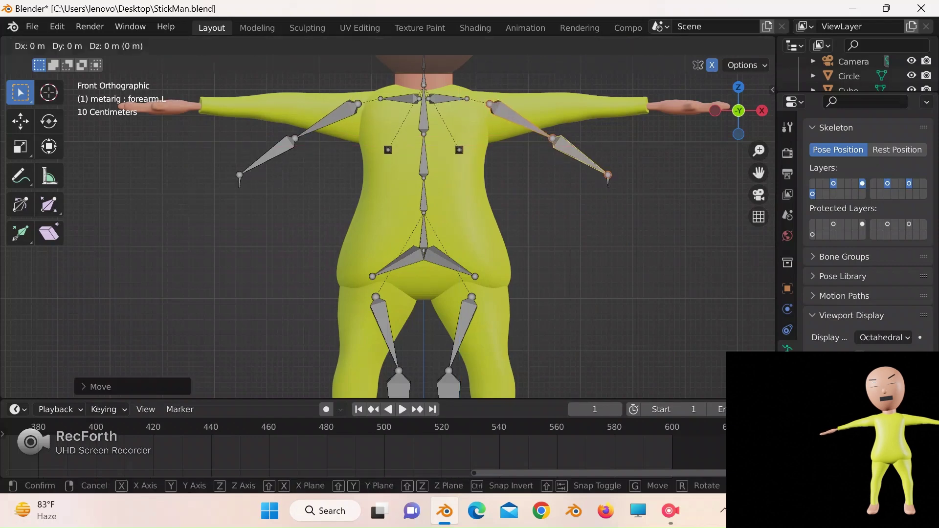
key(z)
key(Return)
click(552, 150)
key(g)
key(Return)
drag(599, 172, 617, 192)
key(g)
key(z)
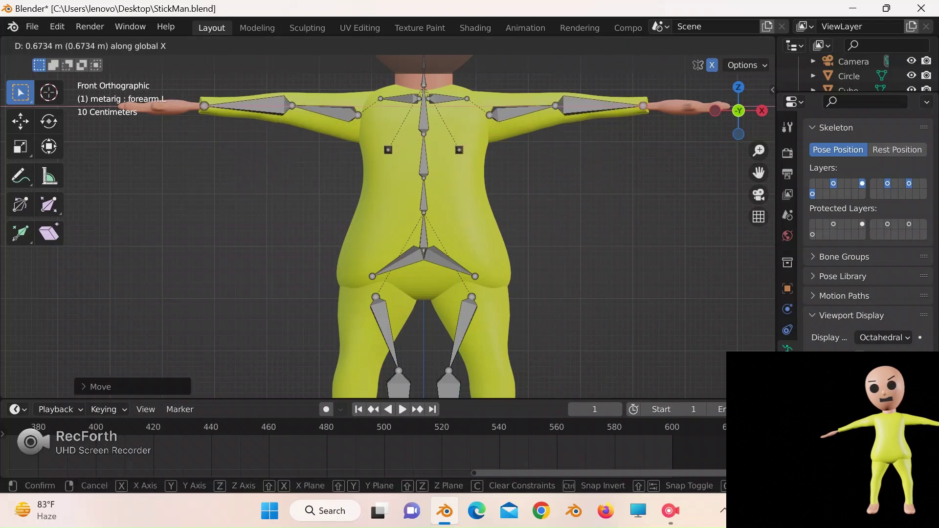
key(Return)
- Move the outer collarbone joint along Z and X to meet the start of the upper arm
click(467, 98)
key(g)
key(z)
key(Return)
key(g)
key(x)
key(Return)
key(g)
key(z)
key(Return)
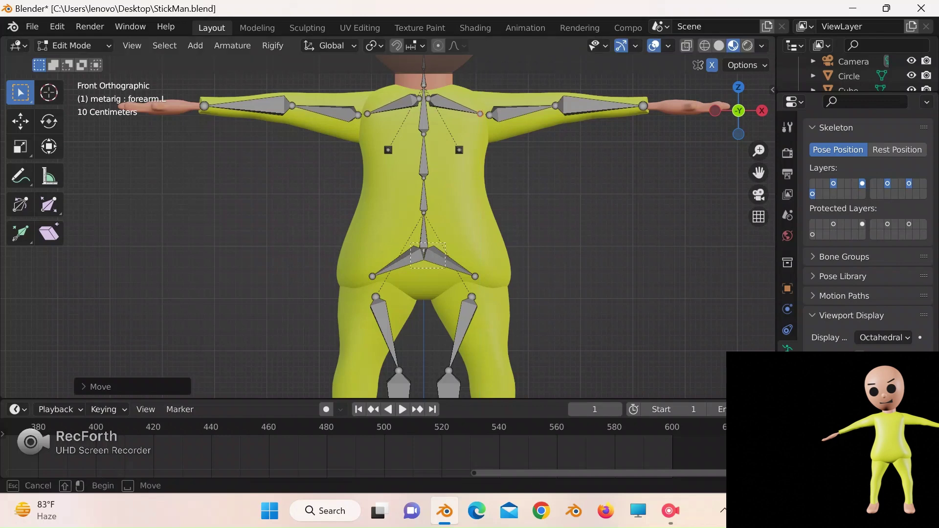
- Lower the pelvis base joint and the lowest spine joint along Z to fit the torso
click(423, 252)
key(g)
key(z)
key(Return)
click(424, 213)
key(g)
key(z)
key(Return)
- Adjust the middle spine joint along Z and undo the last two changes
drag(419, 169, 437, 190)
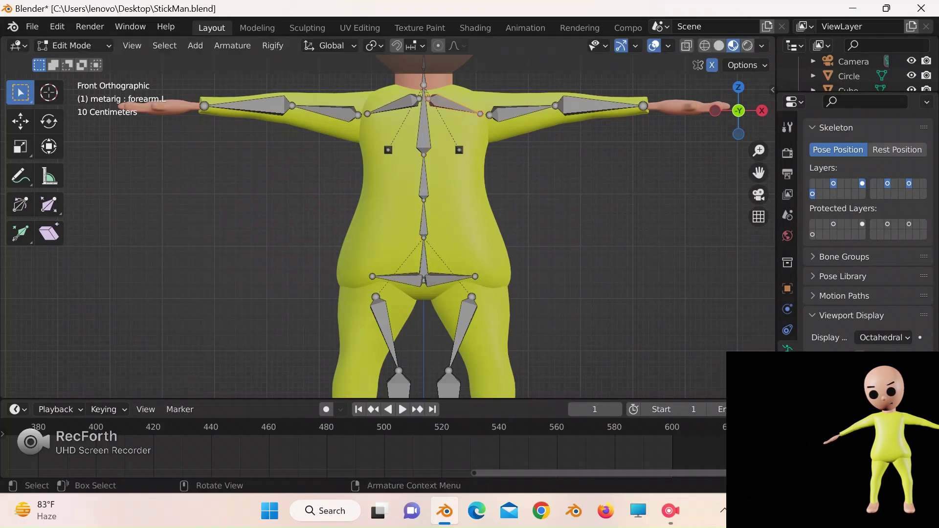
key(g)
key(z)
key(Return)
key(ctrl+z)
key(ctrl+z)
key(Return)
- Move the neck and head joints along Z so the head bone fits inside the character's head
click(424, 84)
key(g)
key(z)
key(Return)
drag(758, 172, 767, 233)
click(432, 130)
key(g)
key(z)
key(Return)
drag(422, 104, 444, 124)
key(g)
key(z)
key(Return)
- Check the rig from the side and move the pelvis base joint along Z in the front view
click(761, 111)
click(715, 111)
drag(758, 172, 735, 65)
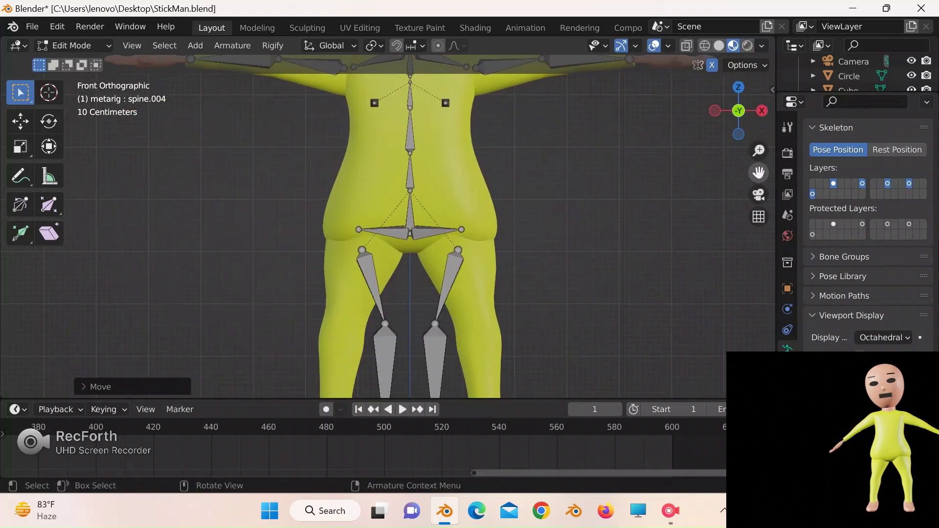
click(410, 233)
key(g)
key(z)
key(Return)
- Move the thigh's upper joint along X and Z to centre it at the top of the leg
click(457, 250)
key(g)
key(x)
key(Return)
key(g)
key(z)
key(Return)
- Move the knee joint along X, and the ankle and foot joints along X and Z, to fit the leg
drag(758, 172, 737, 45)
click(414, 196)
key(g)
key(x)
key(Return)
drag(401, 299, 430, 342)
key(g)
key(x)
key(Return)
key(g)
key(z)
key(Return)
- Adjust the knee joint's height along Z and its depth along Y in the side view
click(456, 197)
key(g)
key(z)
key(Return)
click(762, 110)
key(g)
key(y)
key(Return)
- Move the foot joint along Y to line the foot bone up with the character's foot
click(447, 320)
key(g)
key(y)
click(477, 325)
- Select the shoulder and elbow joints from above and move them along Y and X into the sleeve
click(715, 111)
click(738, 88)
click(487, 134)
shift+click(555, 128)
key(g)
key(y)
key(Return)
key(g)
key(x)
key(Return)
- Move the elbow joint outward along X and adjust the wrist joint in the top view
key(ctrl+KP_3)
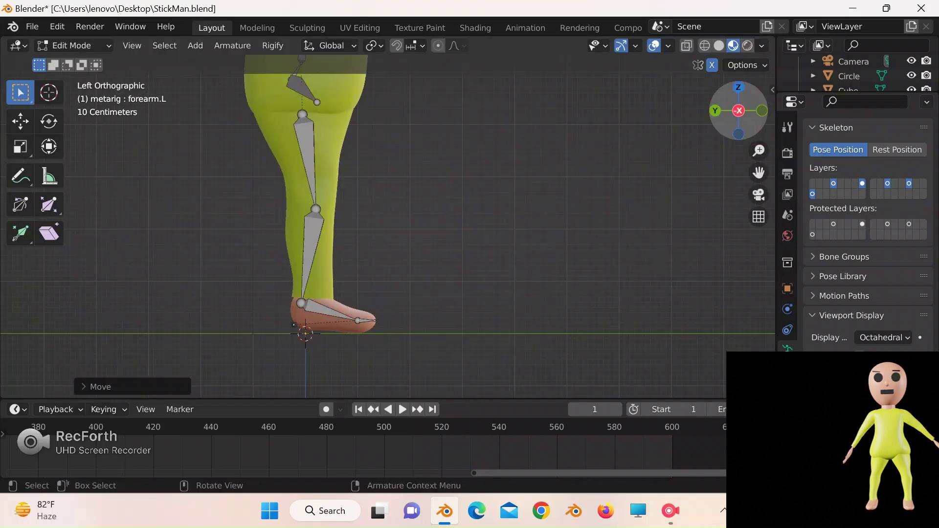
click(738, 87)
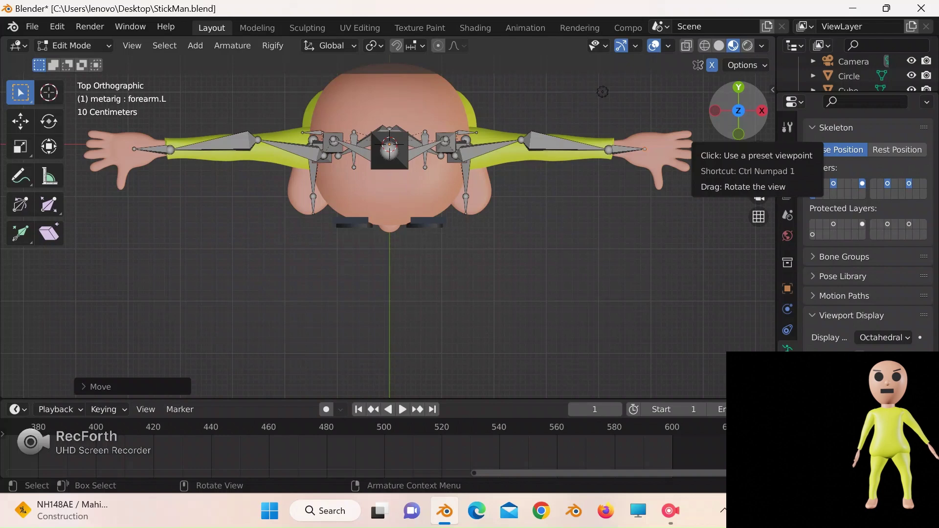
key(g)
key(x)
key(Return)
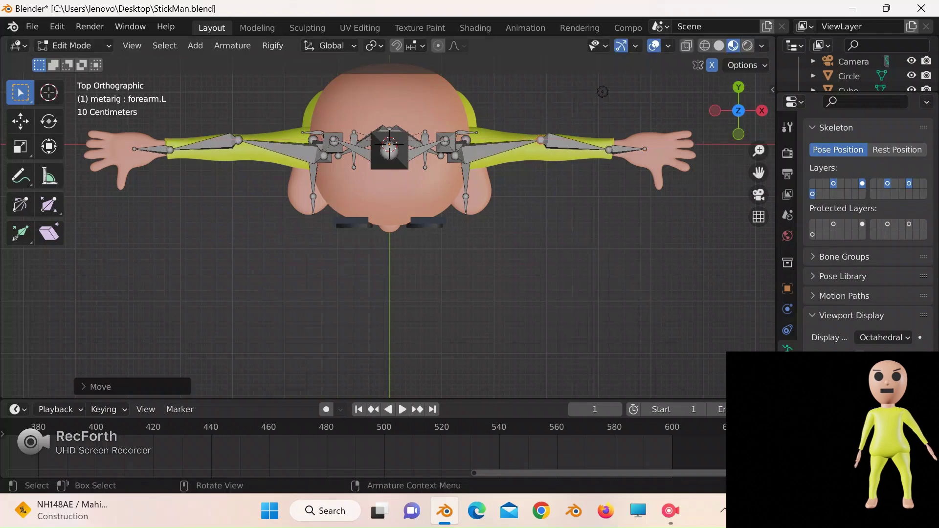
drag(618, 154, 618, 155)
key(g)
click(609, 149)
- Extrude finger bones from the tip of the hand bone, undoing one extrusion made along the way
click(645, 148)
key(e)
click(665, 138)
click(644, 148)
key(e)
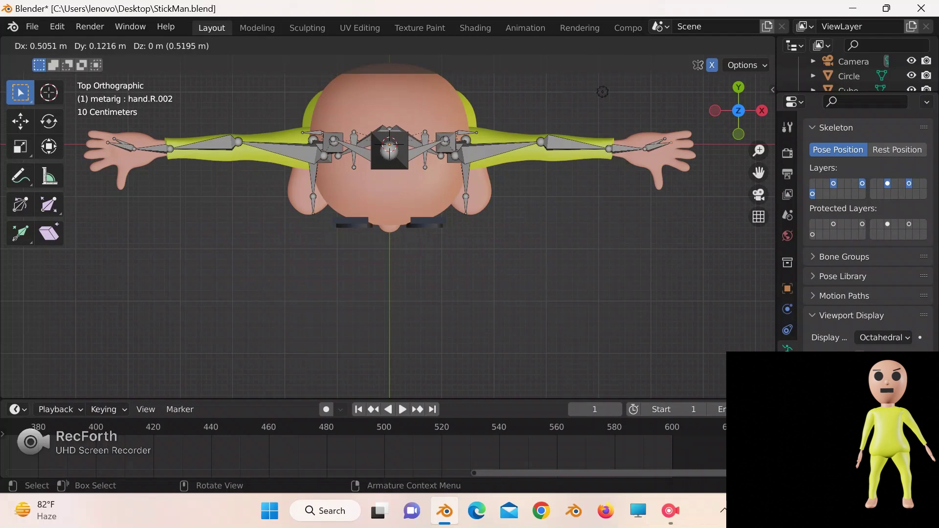
key(ctrl+z)
click(645, 148)
key(e)
click(664, 160)
- Extrude the bone for the lowest digit from the hand bone's tip and add another mirrored extrusion
click(644, 149)
key(e)
click(657, 167)
click(656, 167)
key(shift+e)
key(Return)
- Move an upper finger bone's tip outward and extrude a further segment to the fingertip
click(665, 139)
key(g)
click(686, 137)
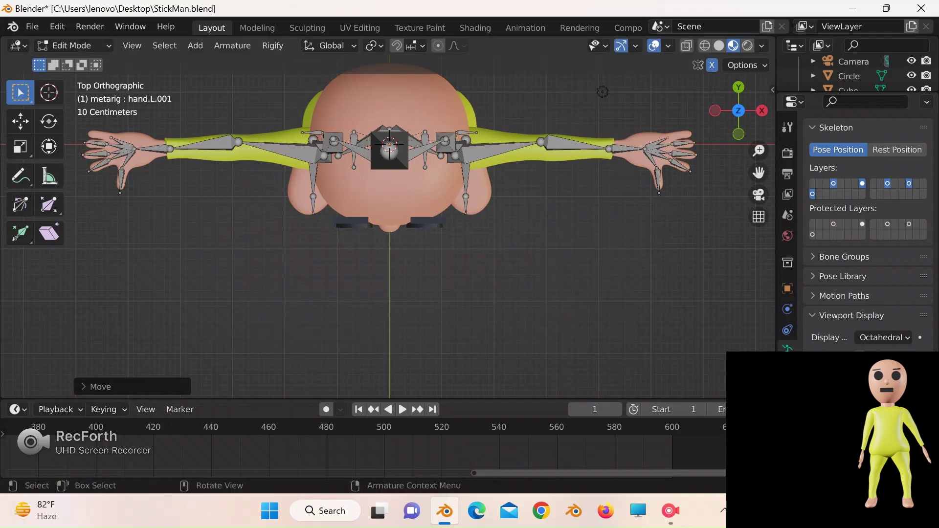
key(e)
click(690, 136)
- Leave armature editing and, in object mode, select the face parts, the body meshes and the metarig
click(738, 134)
drag(758, 173, 702, 442)
key(Home)
key(Tab)
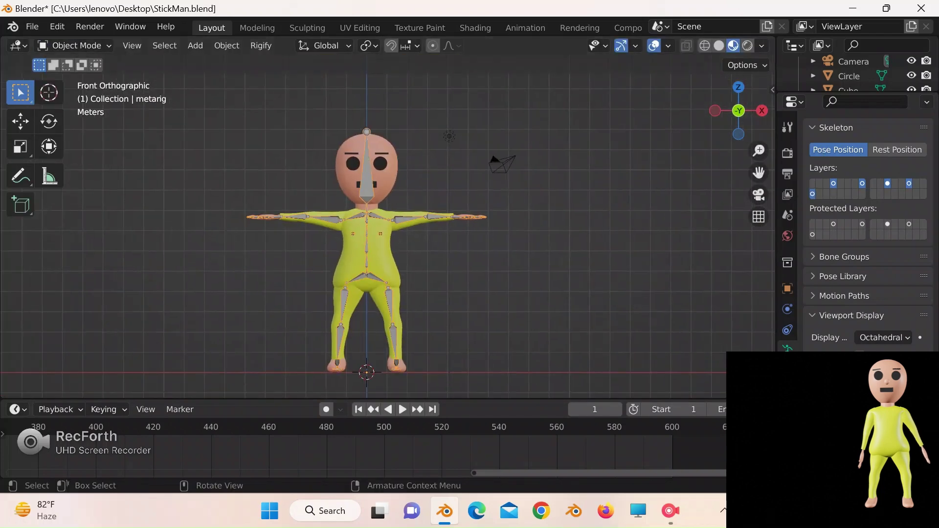
click(351, 153)
shift+click(353, 164)
shift+click(372, 184)
shift+click(388, 181)
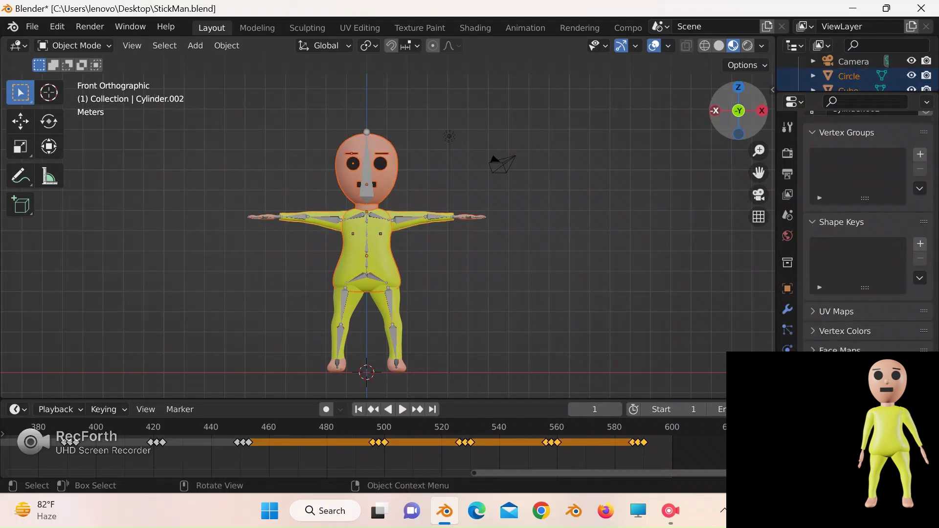
scroll(388, 227, up, 3)
middle_drag(388, 227, 366, 175)
shift+click(517, 200)
shift+click(338, 149)
- Save the project as StickMan.blend on the Desktop and try to parent the selected meshes to the metarig
click(32, 25)
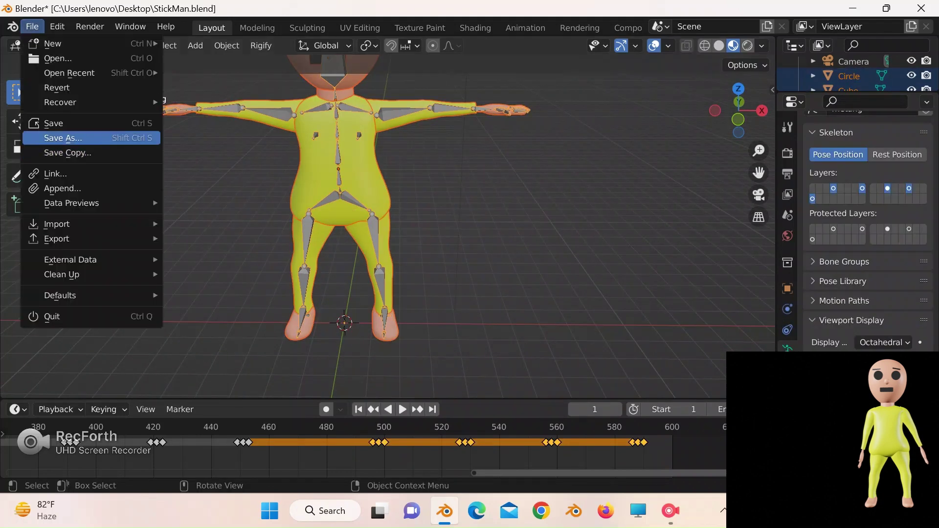
click(63, 138)
click(274, 95)
double_click(440, 210)
click(564, 448)
click(31, 26)
click(63, 138)
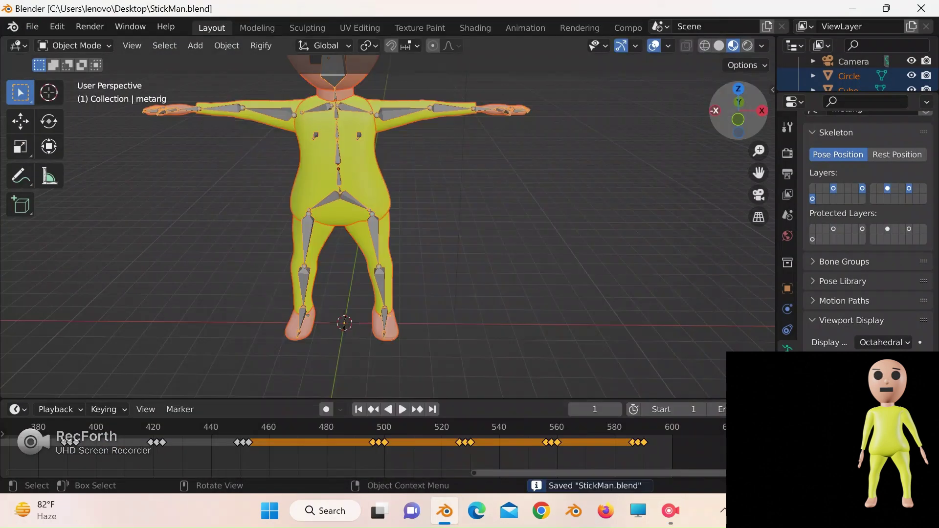
key(ctrl+p)
click(396, 273)
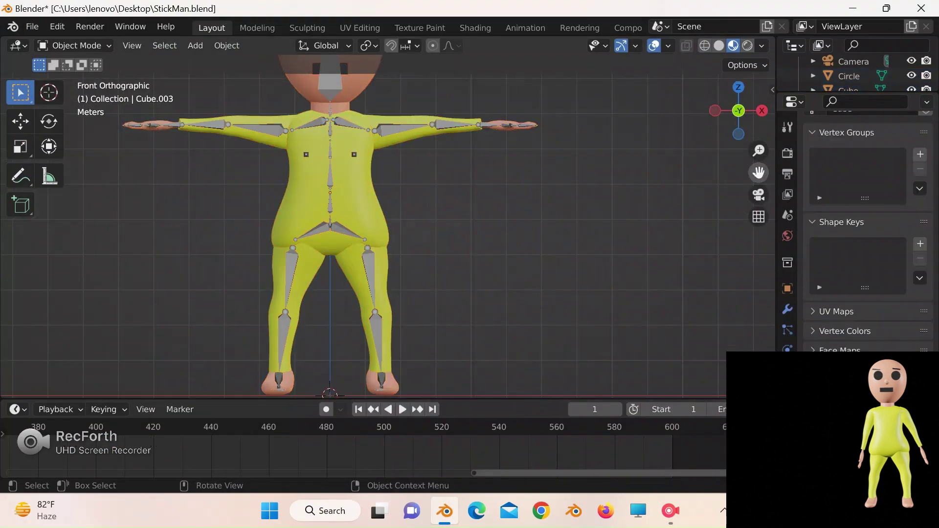
- Apply all transforms to the eyes, the remaining head parts and the torso one after another
key(ctrl+a)
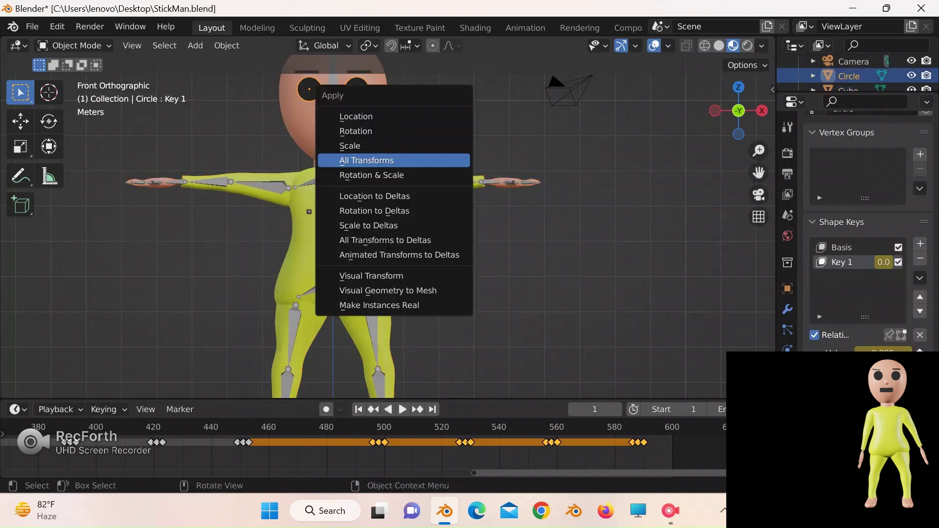
click(440, 160)
key(ctrl+a)
click(465, 144)
click(347, 126)
click(343, 164)
key(ctrl+a)
click(343, 164)
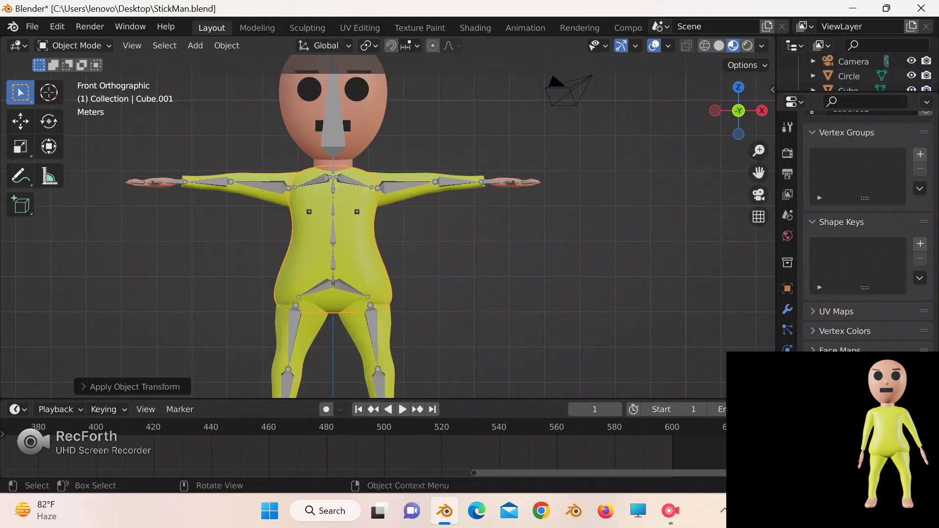
key(ctrl+a)
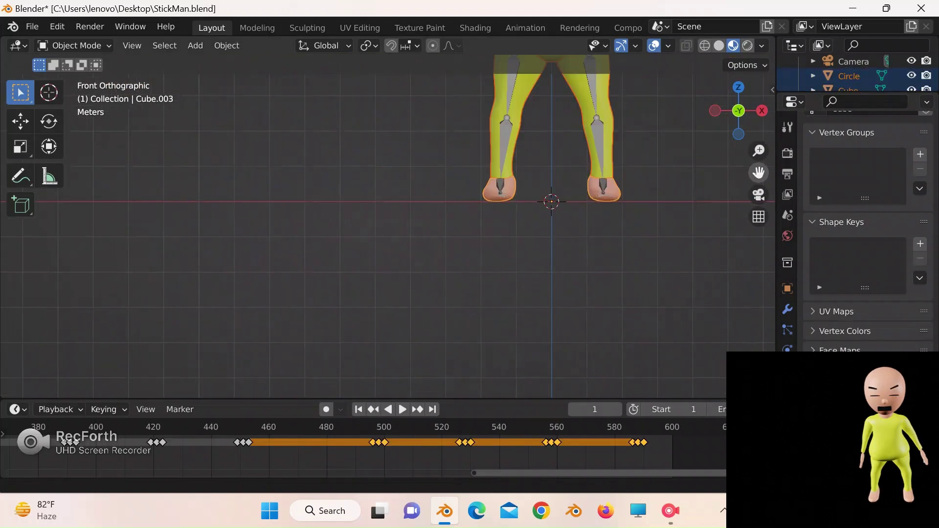
- Parent the selected body meshes to the metarig and test the arm and left thigh bones in pose mode
key(ctrl+p)
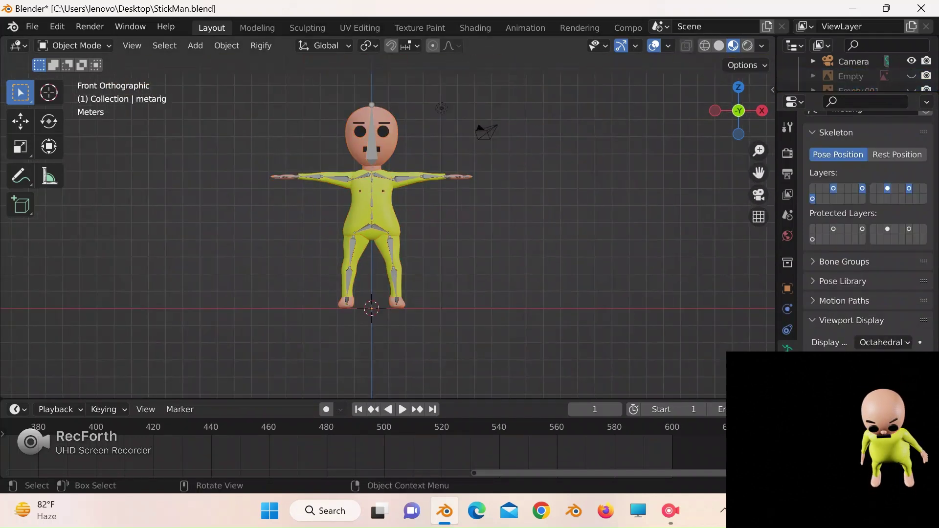
key(ctrl+Tab)
click(399, 195)
scroll(396, 230, up, 2)
click(395, 265)
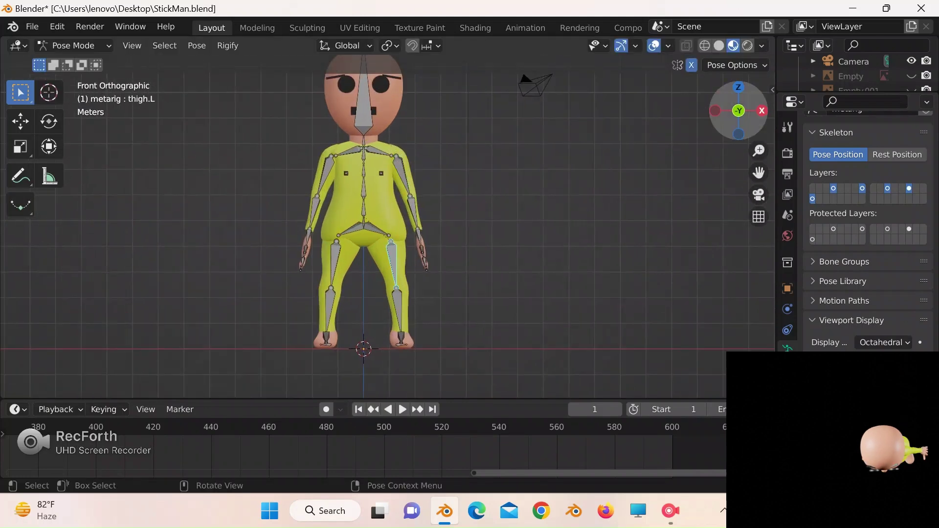
key(KP_3)
key(r)
right_click(440, 282)
- Return the rig to object mode, select the eyebrows and show their modifiers
key(KP_1)
shift+middle_drag(391, 206, 402, 252)
drag(538, 473, 71, 473)
click(74, 45)
click(73, 63)
click(346, 122)
click(715, 110)
click(761, 110)
click(787, 309)
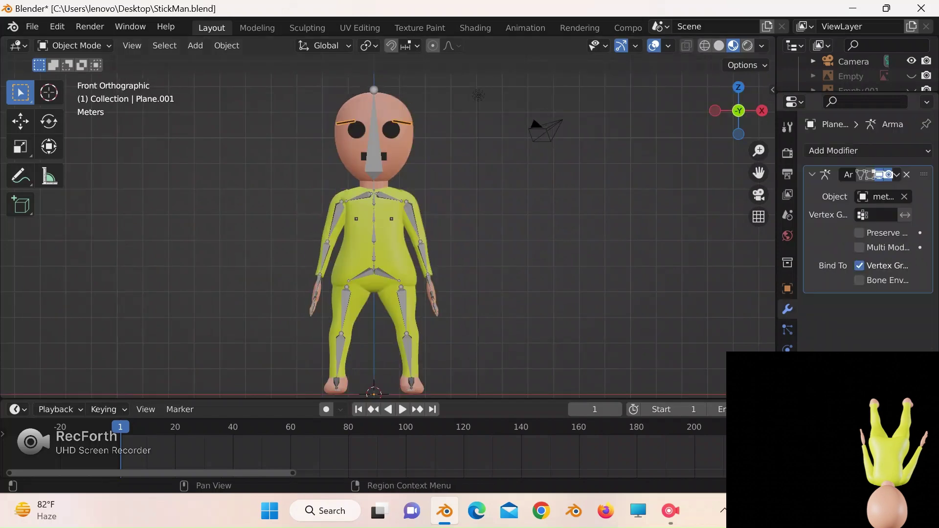
- Try to move the eyebrows, first freely and once more along Z in edit mode
key(g)
click(373, 117)
key(Tab)
key(g)
key(z)
key(Return)
- Undo back to the unparented T-pose and apply all transforms to the eyebrows
key(ctrl+z)
key(ctrl+z)
key(ctrl+z)
key(ctrl+z)
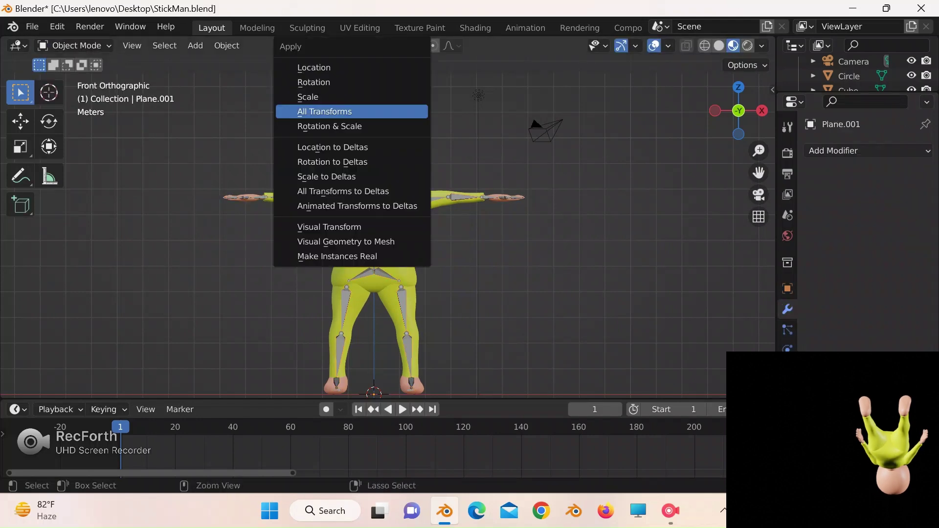
click(336, 111)
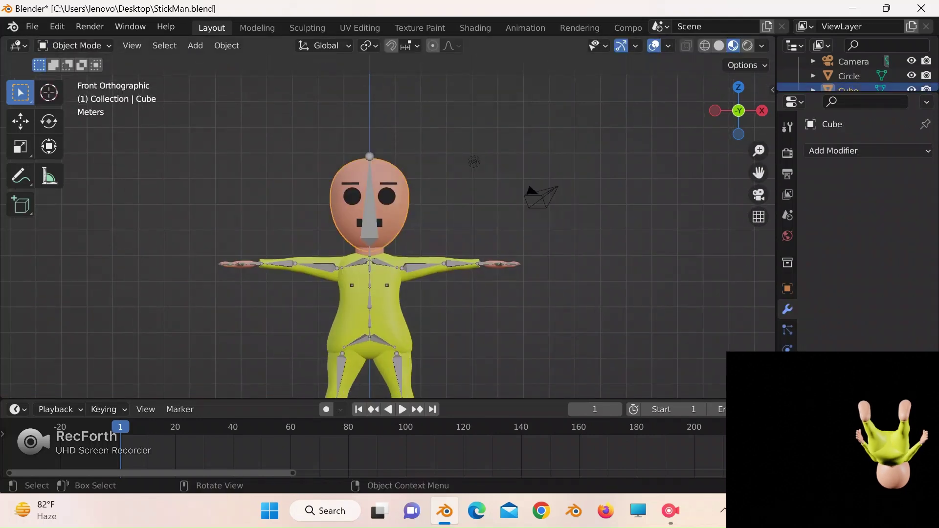
- Select the head, eyes, remaining body meshes and the metarig, and parent the meshes to the rig
shift+click(352, 196)
shift+click(392, 215)
shift+click(389, 183)
shift+click(313, 261)
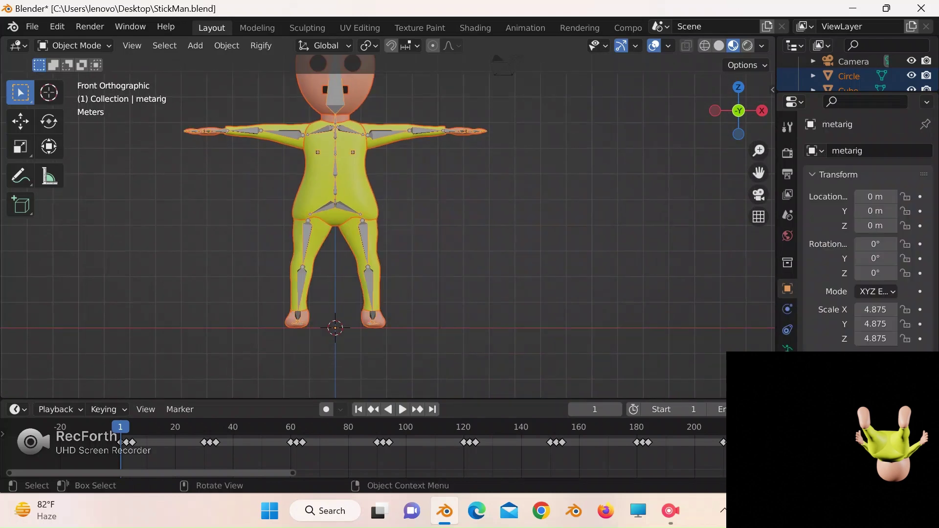
key(ctrl+p)
click(315, 215)
- Test-rotate the head bone in pose mode and check the head from the left side view
click(339, 147)
key(r)
click(367, 147)
click(715, 111)
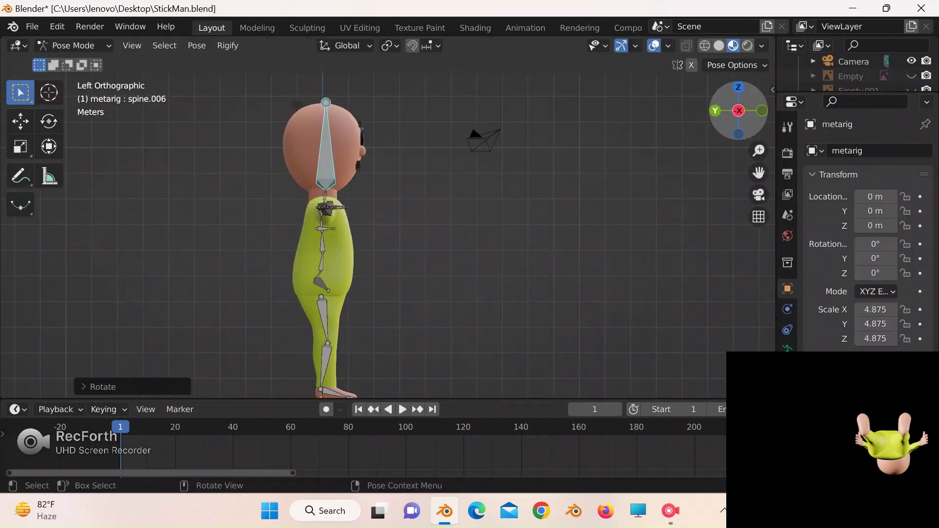
click(327, 120)
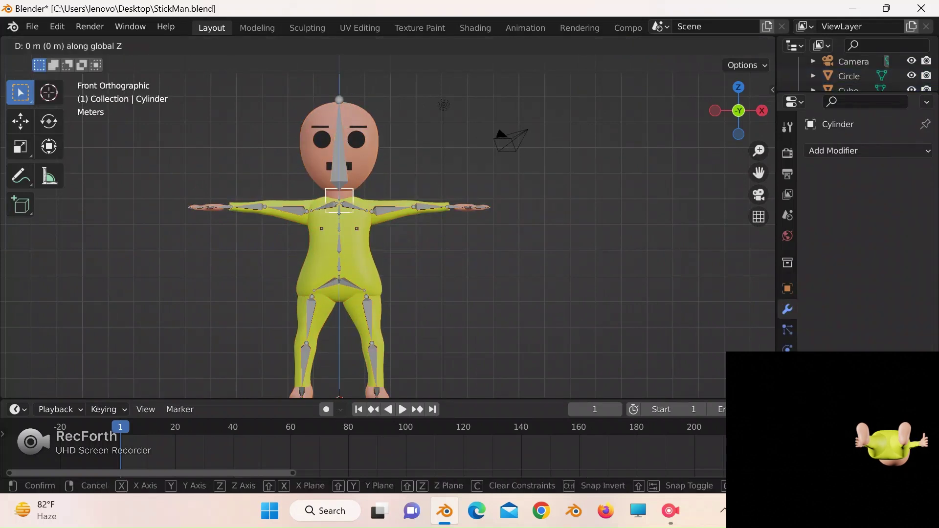
- Scale the neck cylinder along Z, shift it along Z between head and torso, and save the project
key(s)
key(z)
key(Return)
key(g)
key(z)
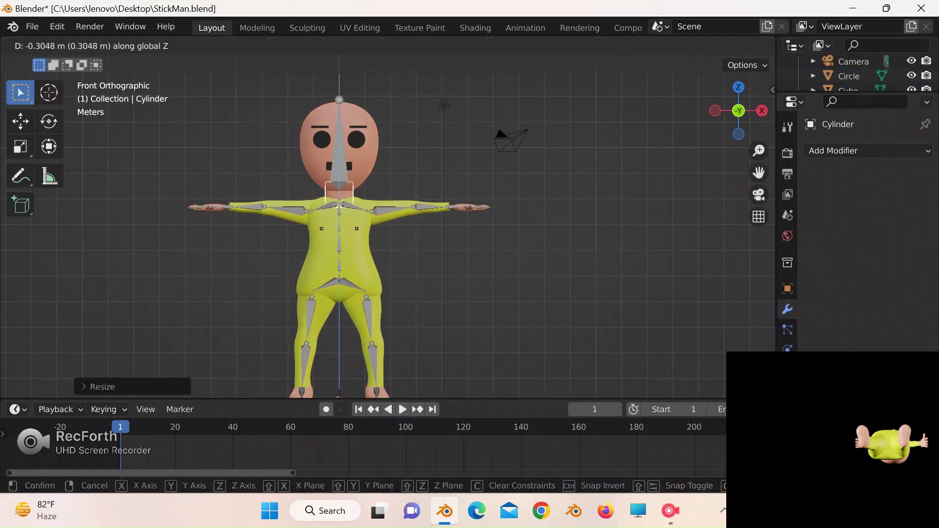
key(Return)
key(ctrl+s)
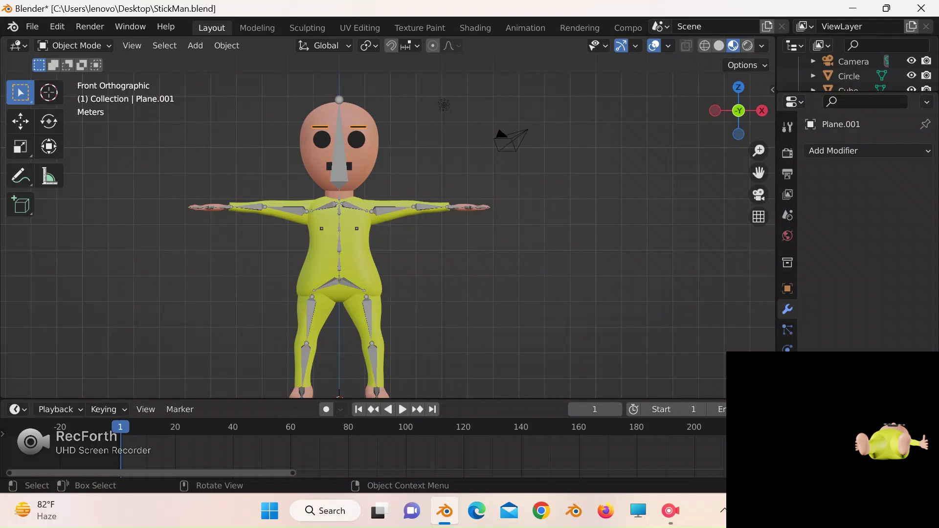
- Select the head, eyebrows, eyes, arms, torso and legs together with the metarig and parent them to it
click(364, 142)
shift+click(286, 210)
click(441, 244)
click(349, 166)
shift+click(358, 127)
shift+click(313, 156)
shift+click(274, 215)
shift+click(322, 255)
shift+click(313, 333)
shift+click(339, 244)
key(ctrl+p)
click(389, 247)
- Switch the metarig to pose mode and test-rotate the head bone in the front and side views
click(364, 171)
click(339, 147)
click(75, 45)
click(72, 96)
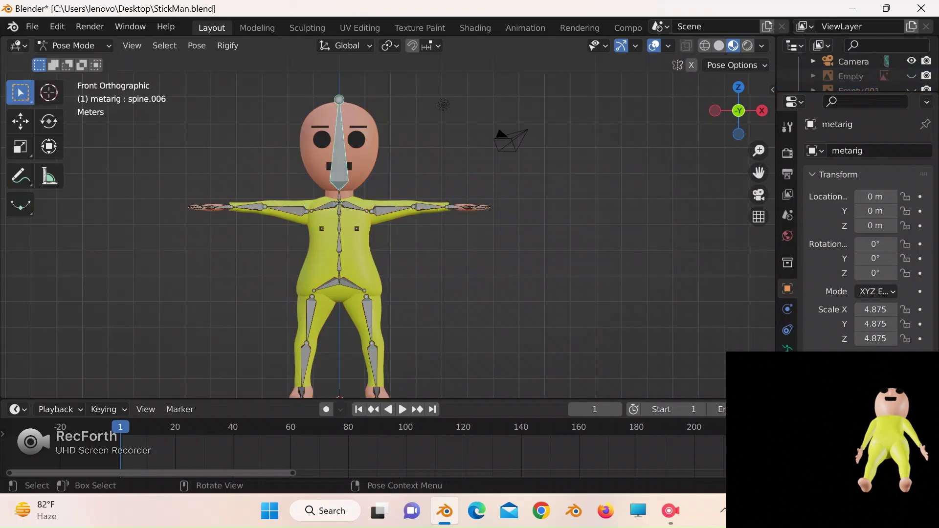
key(r)
key(Return)
key(ctrl+KP_3)
key(r)
key(Escape)
key(KP_1)
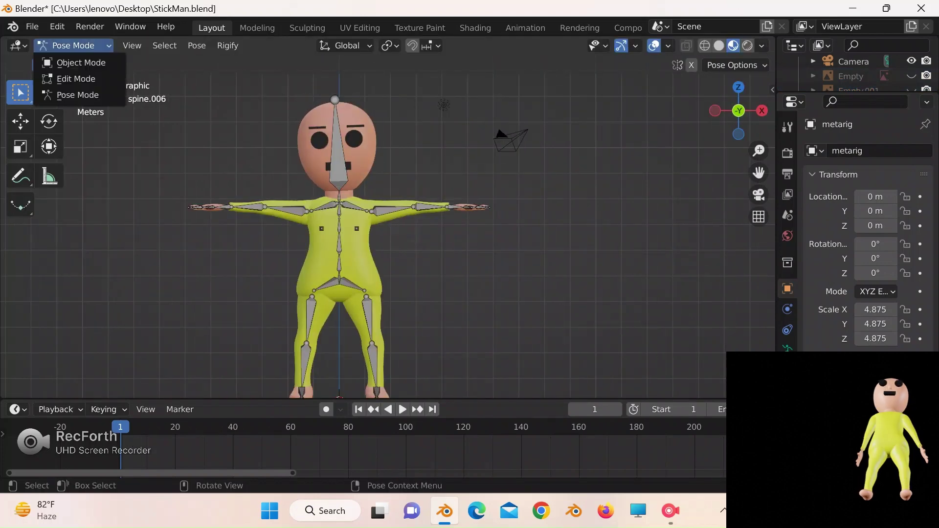
- Select the eyebrows in object mode and try rotating them with the Rotate tool
click(355, 126)
click(49, 121)
drag(339, 338, 345, 338)
drag(758, 173, 744, 146)
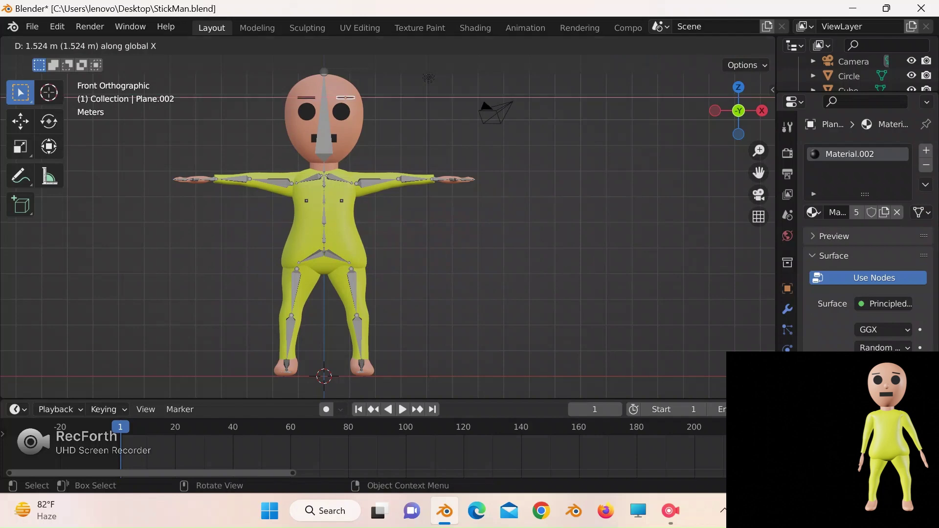
- Position the separate eyebrow Plane.002 along X above the eye on the character's left side
key(Return)
key(alt+a)
drag(758, 173, 770, 271)
drag(758, 150, 758, 100)
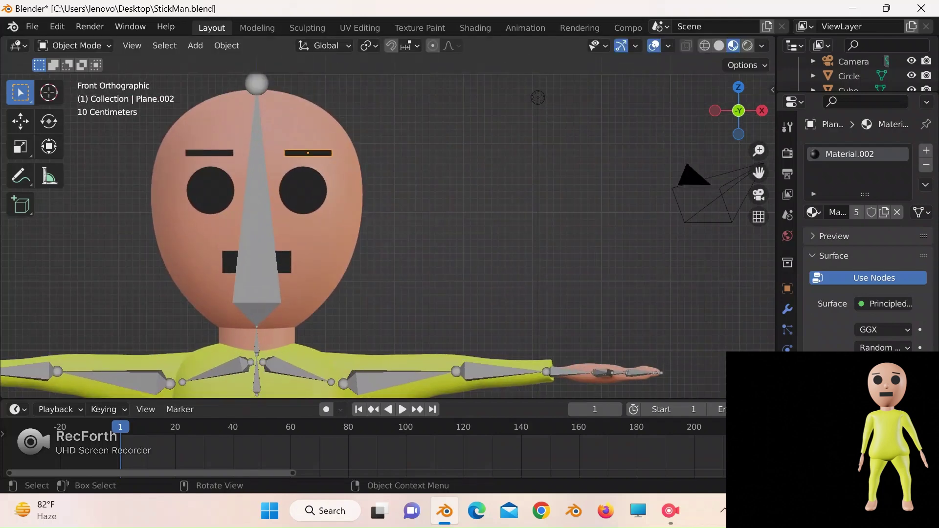
key(g)
key(x)
key(Return)
- Apply all transforms to the eyebrow Plane.002
click(303, 190)
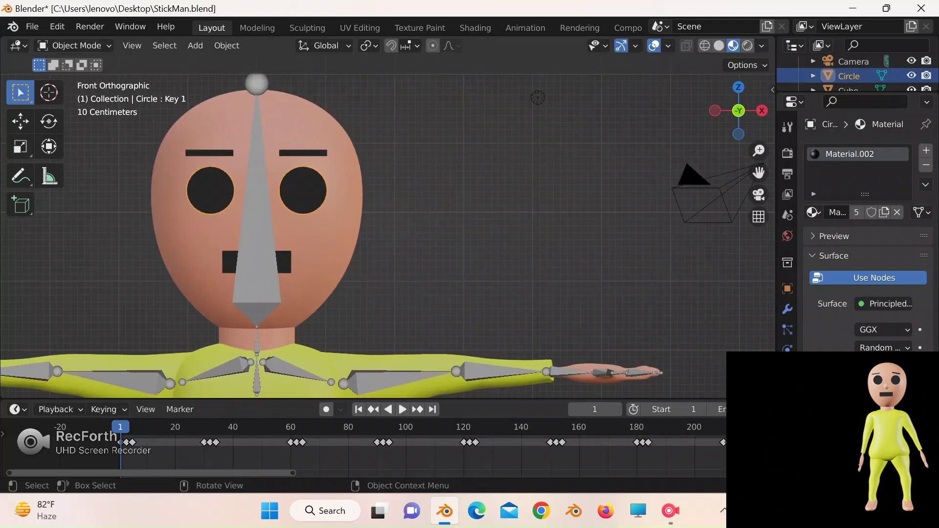
drag(758, 151, 747, 127)
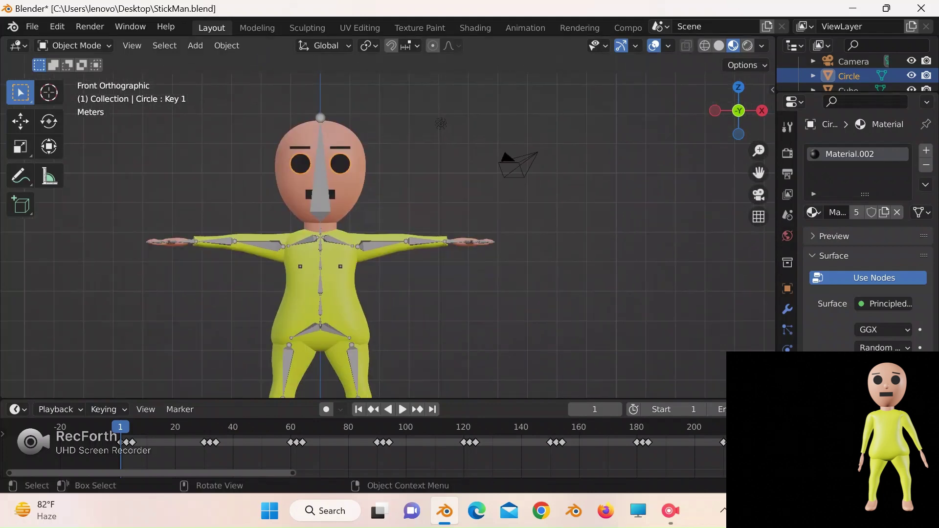
click(341, 147)
key(ctrl+a)
click(340, 156)
- Select the eyes, mouth, neck, arms, torso, legs and feet with the metarig and parent them to it
shift+click(340, 163)
shift+click(352, 191)
shift+click(321, 226)
shift+click(391, 241)
shift+click(332, 294)
shift+click(357, 367)
shift+middle_drag(357, 367, 329, 246)
shift+click(335, 338)
shift+click(292, 165)
key(ctrl+p)
click(292, 165)
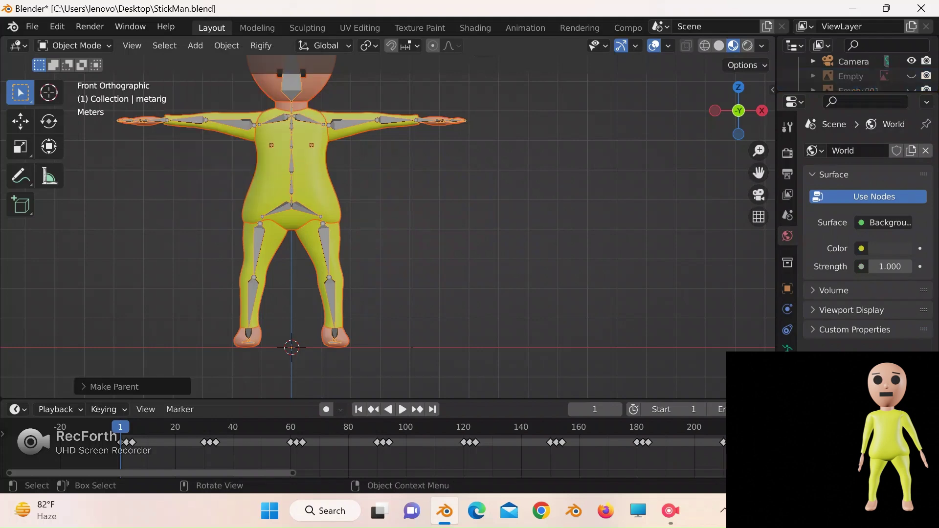
- Switch the metarig to pose mode and test-rotate the head bone in the front view
shift+middle_drag(291, 165, 300, 269)
key(alt+a)
click(78, 95)
click(300, 152)
key(r)
key(Escape)
key(alt+a)
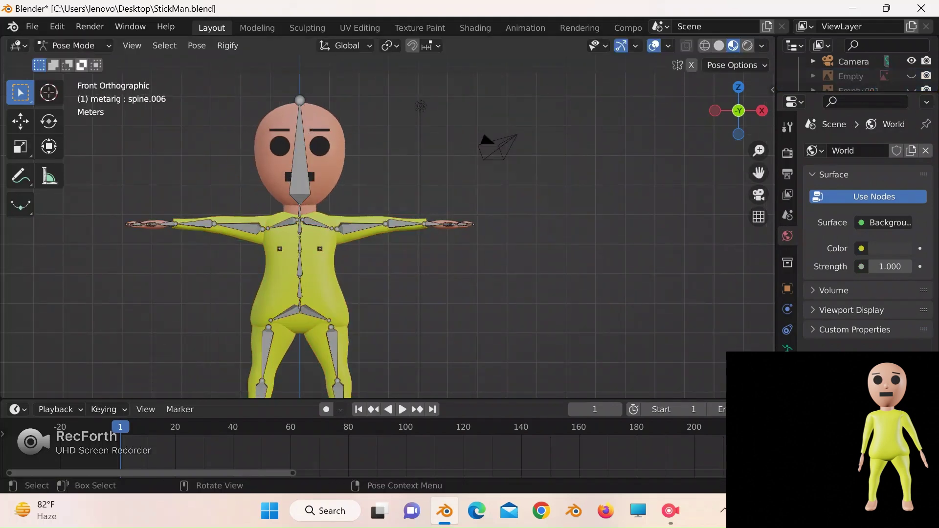
- Return to object mode, try rotating the eyebrow Plane.002 about its origin and undo the rotation
key(ctrl+Tab)
click(320, 130)
scroll(391, 226, down, 2)
drag(271, 342, 279, 333)
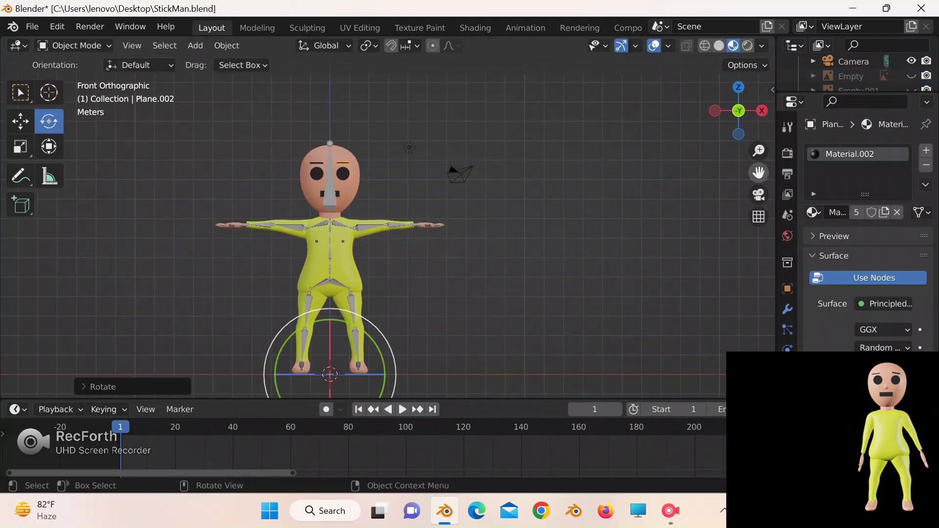
key(ctrl+z)
- Try rotating the eyebrow Plane.002 with the Rotate tool in the front and left side views
scroll(415, 280, up, 4)
shift+middle_drag(406, 186, 434, 343)
key(alt+a)
click(292, 183)
scroll(391, 231, down, 3)
shift+middle_drag(365, 343, 342, 261)
drag(342, 348, 357, 334)
drag(284, 330, 282, 337)
click(715, 111)
drag(375, 343, 379, 346)
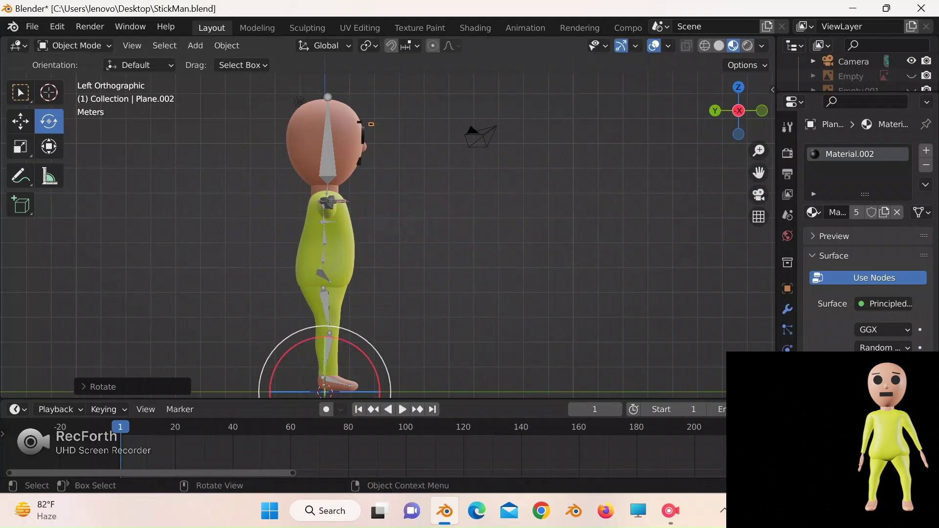
drag(761, 110, 660, 141)
click(738, 119)
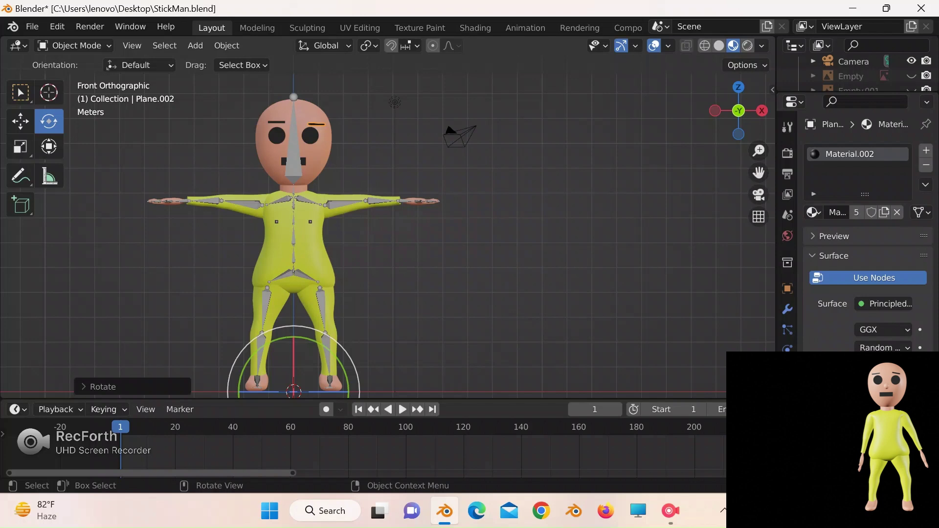
- Undo the eyebrow rotations and the preceding changes back to before the parenting
key(ctrl+z)
key(ctrl+z)
key(ctrl+z)
key(ctrl+z)
key(ctrl+z)
key(ctrl+z)
key(ctrl+z)
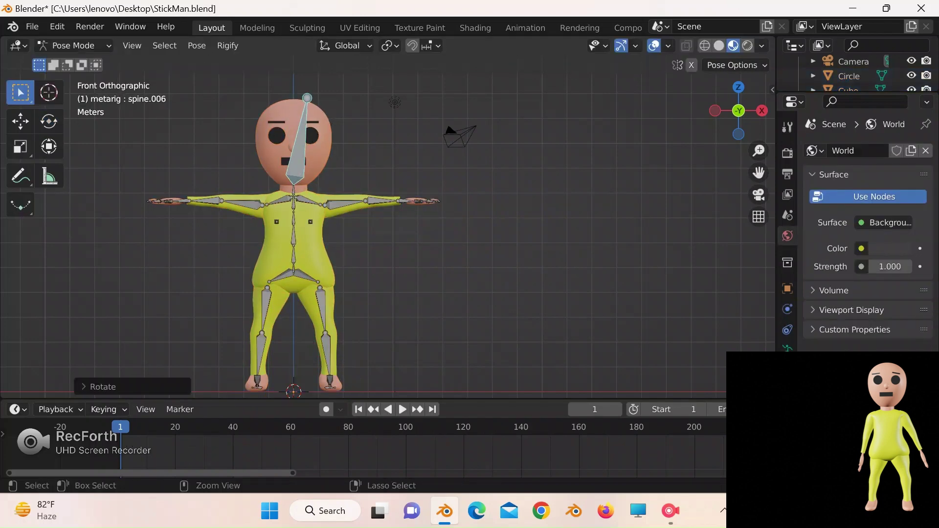
- Rotate the eyebrow Plane.002 slightly about its origin in the front view
drag(356, 370, 355, 366)
shift+middle_drag(355, 366, 357, 380)
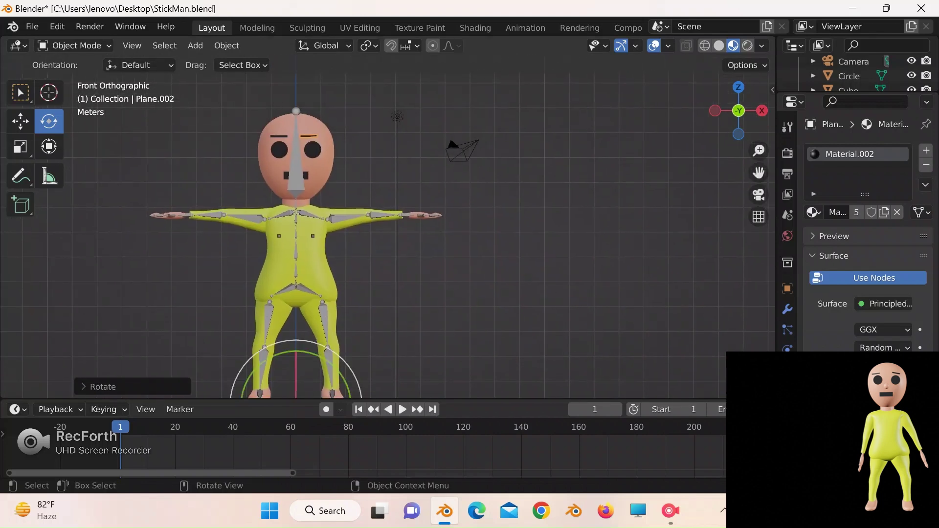
- Delete the eyebrow Plane.002, add a cube in its place and scale it down to a thin horizontal bar
drag(341, 359, 334, 334)
key(Delete)
key(shift+a)
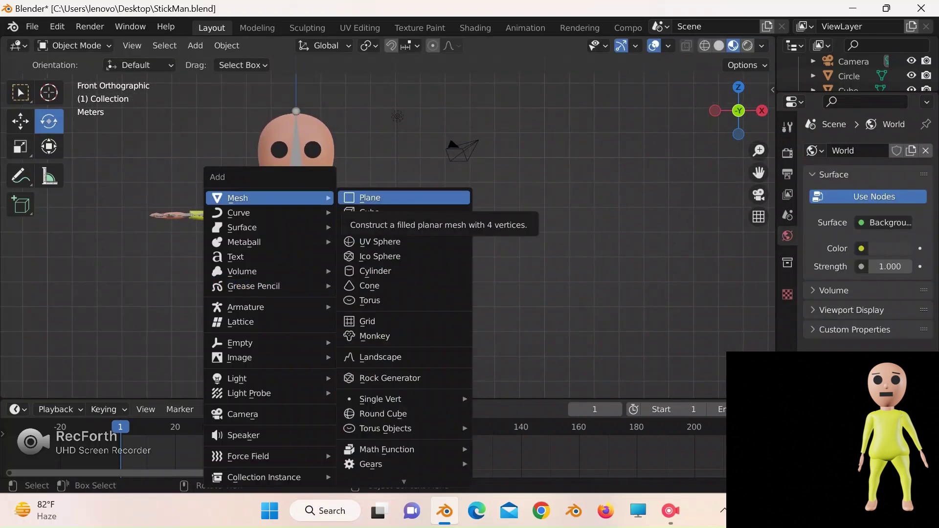
click(369, 211)
key(s)
key(x)
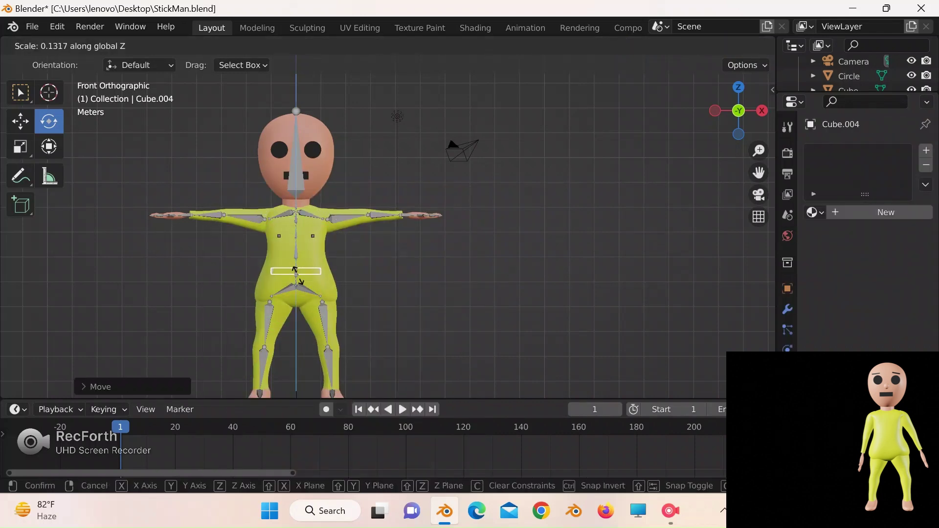
click(331, 289)
drag(360, 284, 360, 293)
key(ctrl+z)
- Move the bar up along Z to brow height and along negative X above the character's right eye
key(g)
key(z)
click(359, 160)
key(g)
key(x)
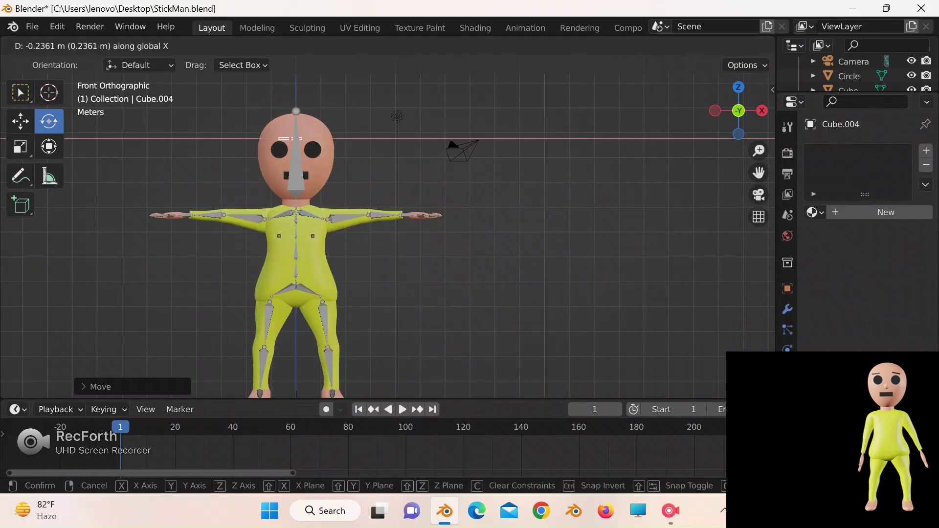
click(359, 160)
- In the left side view, shift the bar's mesh along Y in Edit Mode to fit it to the face
click(715, 110)
key(s)
key(y)
key(Escape)
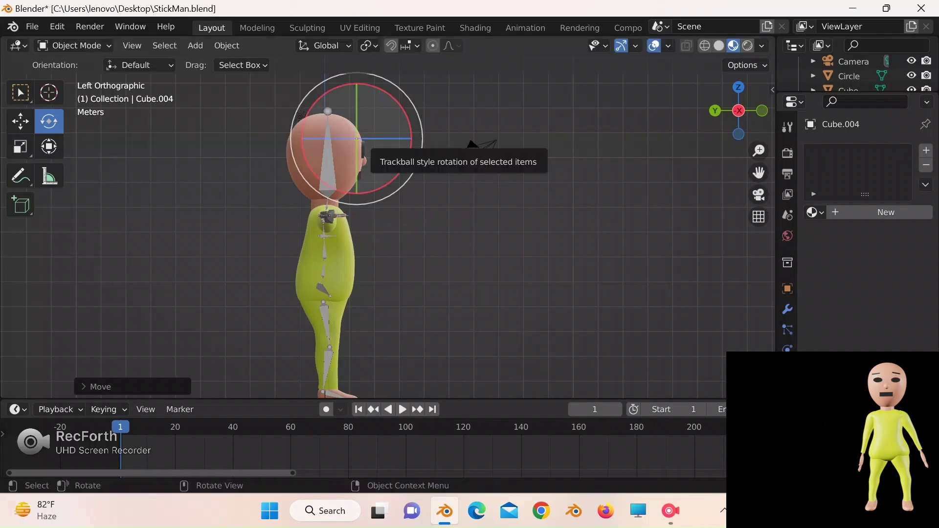
key(Tab)
key(g)
key(y)
key(Return)
- Return to Object Mode in the front view, tilt the bar slightly and reposition it along X as an eyebrow
click(762, 110)
key(Tab)
drag(296, 202, 289, 204)
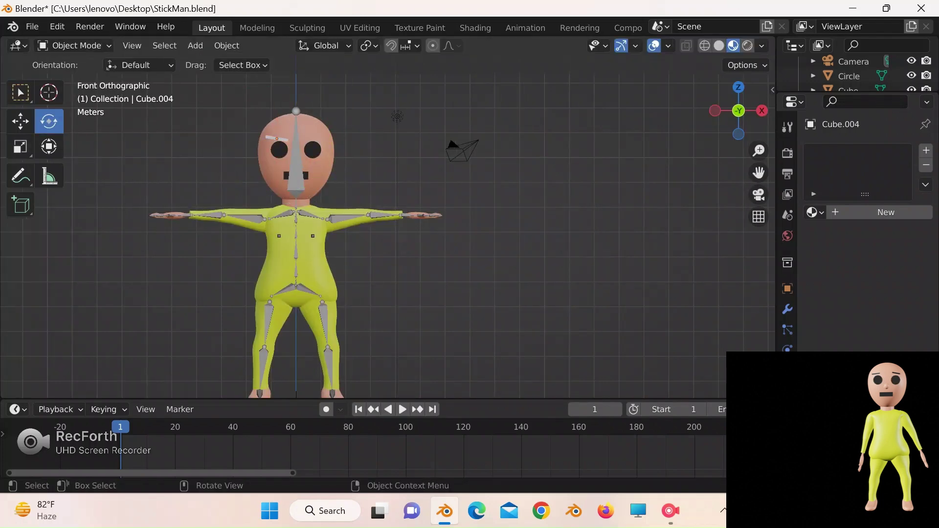
key(g)
key(x)
key(Return)
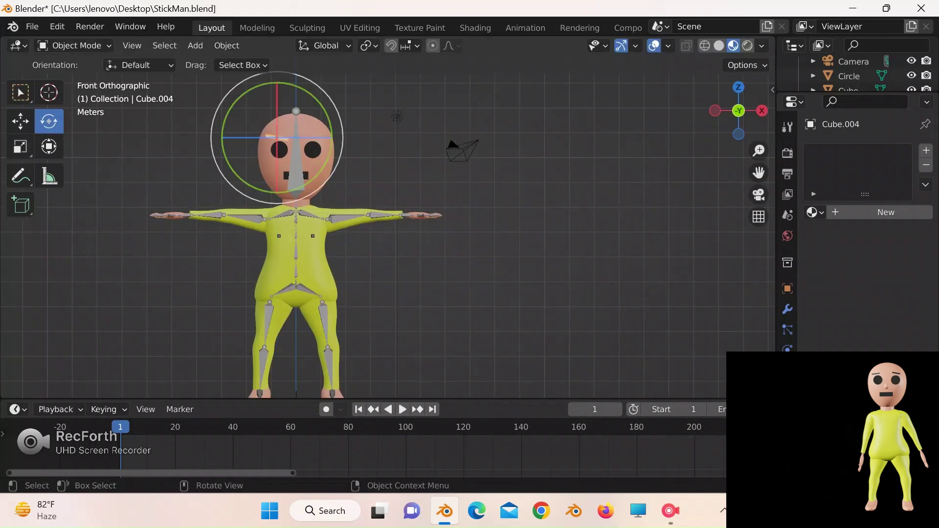
- Add a Mirror modifier to Cube.004 to create the matching eyebrow over the other eye
key(w)
click(787, 309)
click(868, 150)
click(601, 304)
mouse_move(331, 175)
mouse_down()
mouse_move(340, 118)
mouse_move(335, 169)
mouse_up()
click(397, 116)
- Assign Material.002 to the eyebrow Cube.004 and adjust its scale
key(w)
click(277, 137)
click(814, 213)
click(699, 262)
key(s)
key(Return)
- Deselect everything and save the StickMan.blend file
key(alt+a)
click(32, 27)
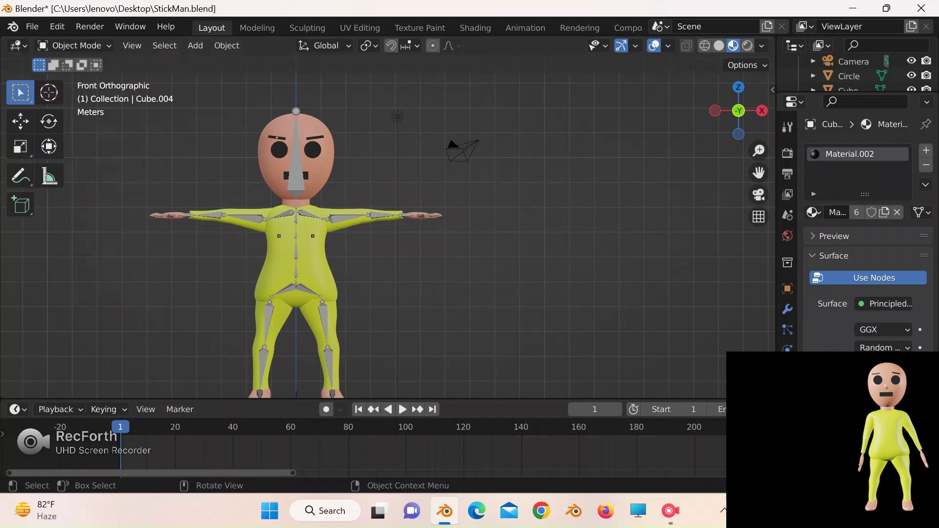
click(53, 123)
- Select the eyebrows, face, hand, foot and body meshes, add the metarig to the selection and parent them to it
click(277, 138)
shift+click(313, 149)
shift+click(421, 215)
shift+click(332, 393)
shift+click(313, 274)
drag(758, 172, 729, 105)
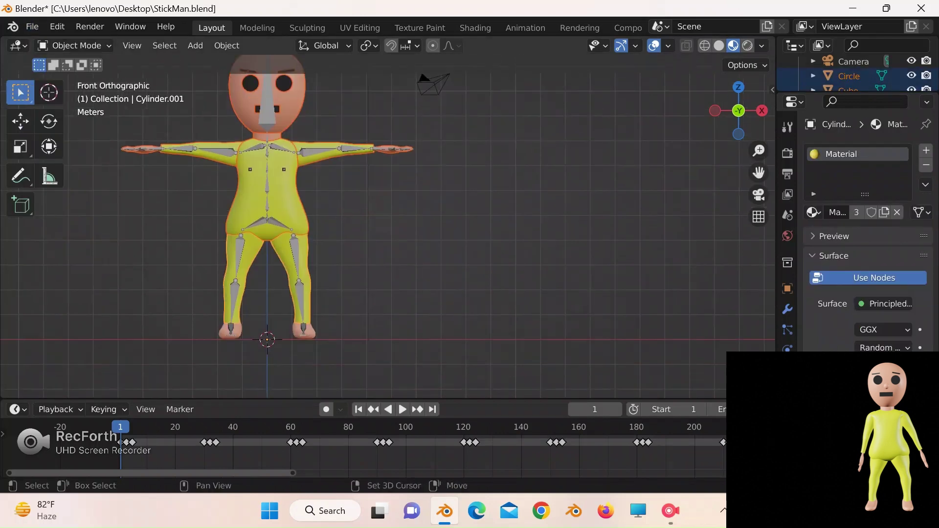
shift+click(295, 248)
key(ctrl+p)
click(247, 248)
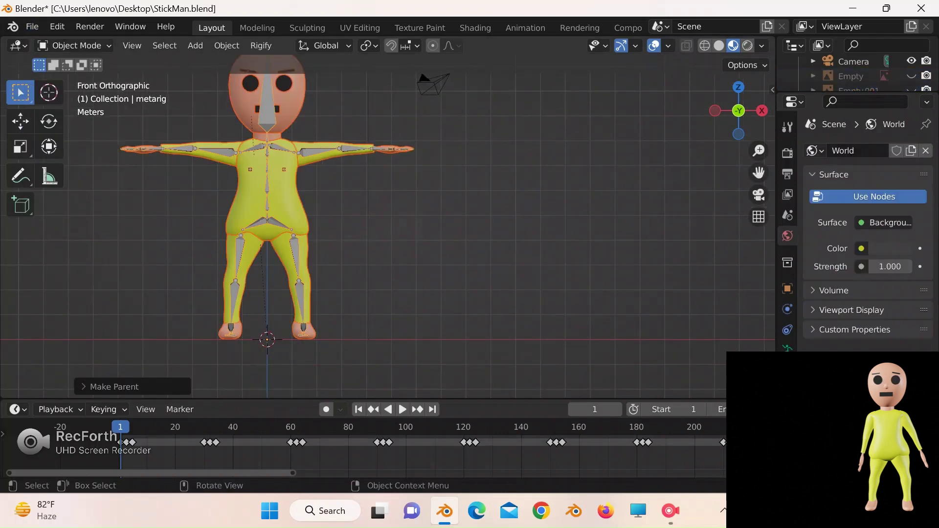
- Rotate the eyebrow Cube.004 slightly with the Rotate tool in the front view and save the file
shift+middle_drag(267, 83, 285, 173)
click(266, 161)
click(49, 121)
drag(320, 142, 330, 164)
click(366, 166)
click(31, 27)
click(53, 123)
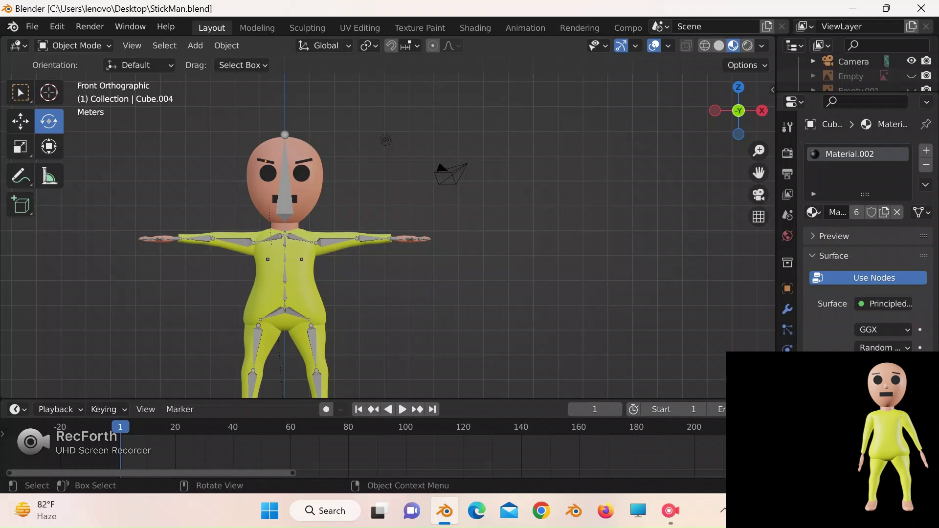
- Put the metarig in Pose Mode and try rotating the left upper arm and left thigh bones
drag(758, 150, 758, 163)
click(304, 191)
click(21, 92)
click(74, 45)
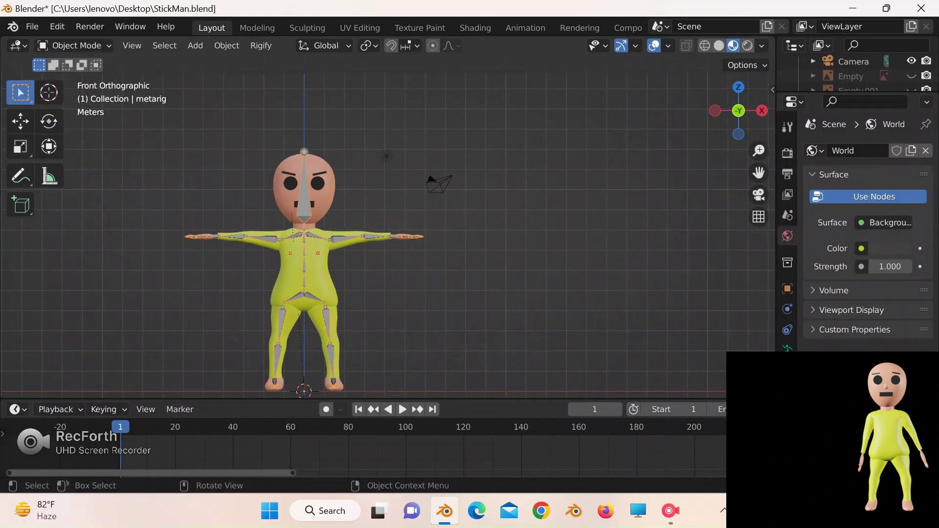
click(74, 95)
key(r)
key(Escape)
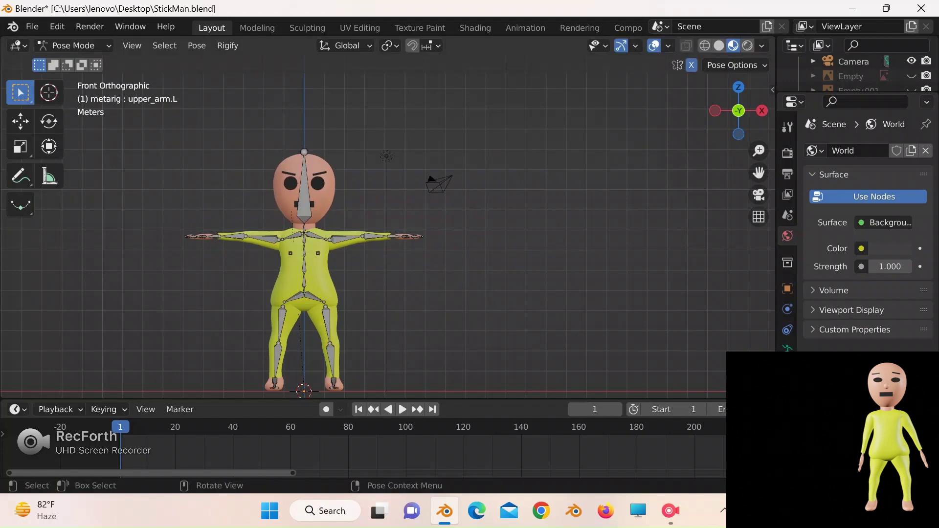
key(r)
click(328, 269)
click(326, 325)
- Leave Pose Mode and try to delete the selected faces of the eyebrow mesh Cube.004 in Edit Mode
shift+middle_drag(327, 274, 333, 325)
scroll(387, 227, up, 6)
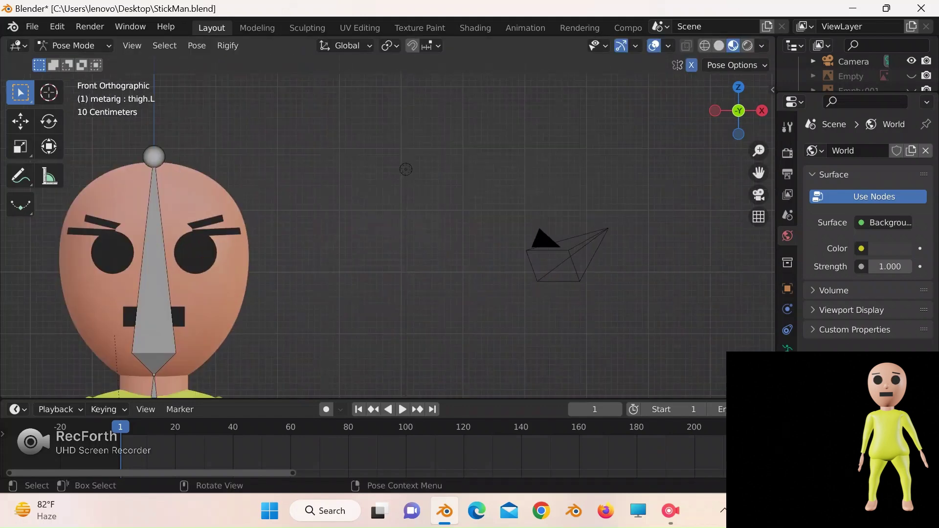
key(ctrl+Tab)
click(106, 223)
key(Tab)
scroll(113, 251, up, 10)
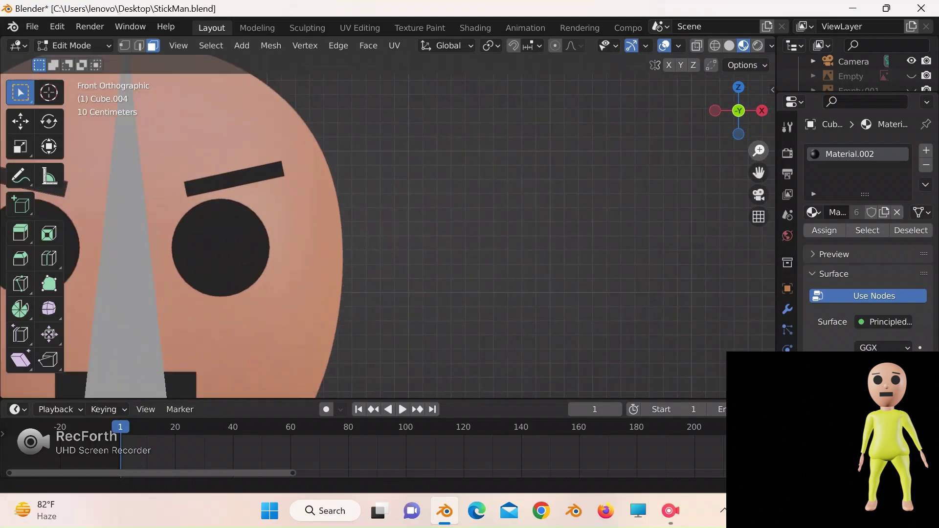
drag(738, 111, 848, 128)
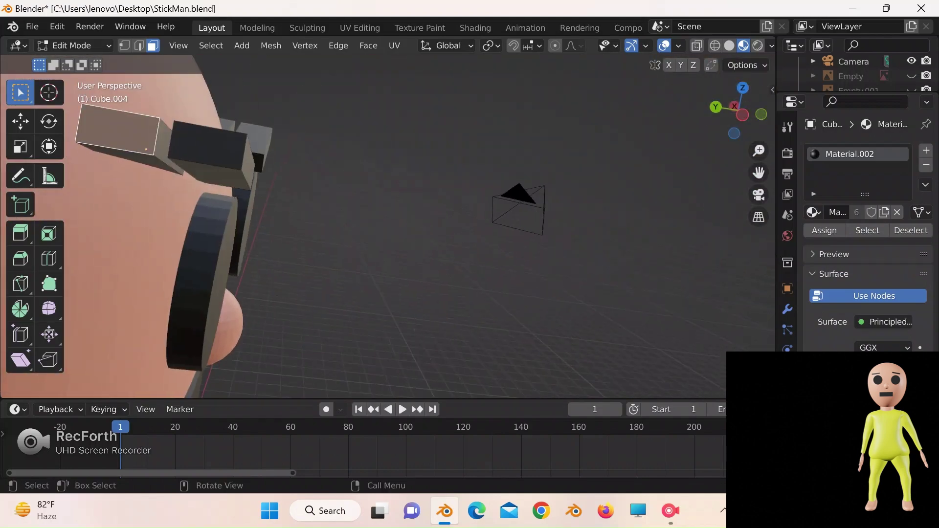
key(x)
click(48, 118)
click(761, 114)
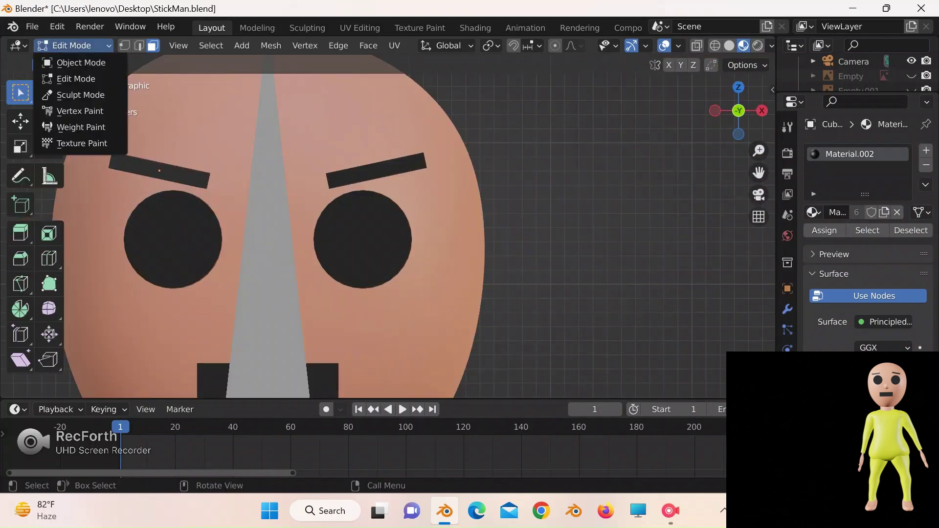
- Reopen the eyebrow Cube.004 in Edit Mode and try deleting further faces from an angled view of the face
key(Tab)
click(73, 45)
click(124, 193)
key(Tab)
drag(738, 111, 868, 126)
scroll(388, 227, up, 4)
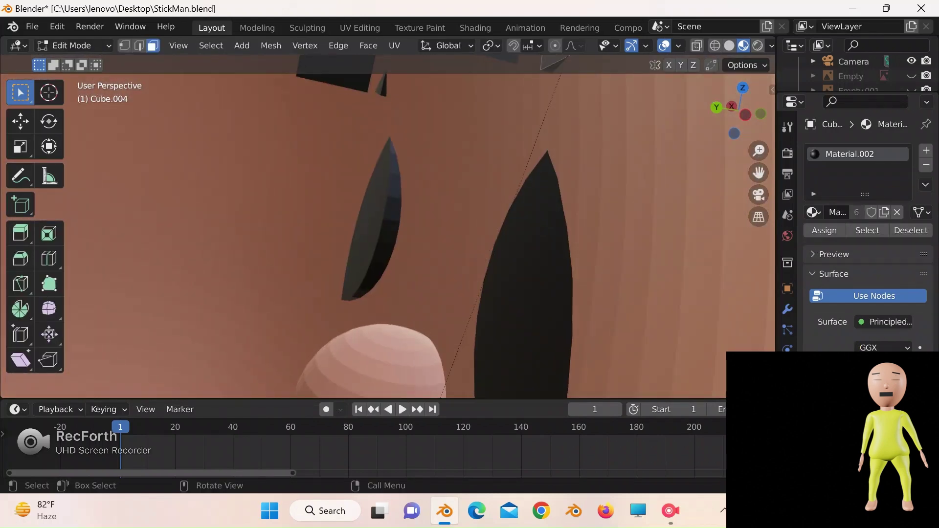
scroll(388, 226, down, 4)
drag(759, 172, 798, 269)
click(527, 227)
key(x)
key(f)
- Undo the eyebrow face deletions and check the eyebrow in the left side view
key(KP_1)
key(Tab)
key(Tab)
key(Tab)
key(ctrl+z)
click(715, 110)
key(ctrl+z)
key(ctrl+z)
key(ctrl+z)
key(ctrl+z)
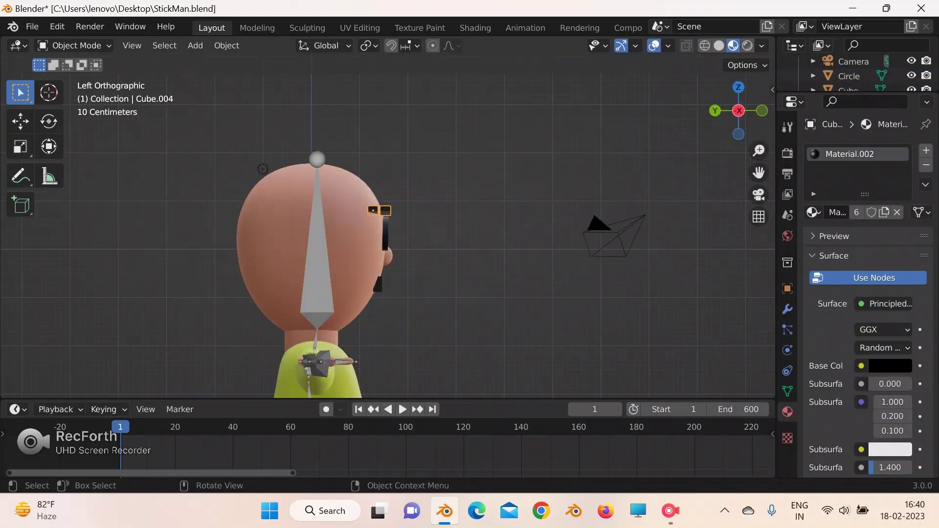
- Delete the unwanted geometry from the eyebrow mesh Cube.004 in Edit Mode and return to Object Mode in front view
key(Tab)
key(x)
click(315, 224)
middle_drag(316, 225, 329, 281)
key(x)
click(388, 338)
drag(738, 111, 738, 54)
click(761, 110)
key(Tab)
- Select the face and body meshes with the metarig last and parent them to it With Automatic Weights
shift+click(363, 234)
shift+click(331, 377)
shift+click(577, 362)
shift+click(323, 293)
shift+middle_drag(331, 362, 353, 125)
shift+click(102, 126)
shift+click(361, 129)
key(ctrl+p)
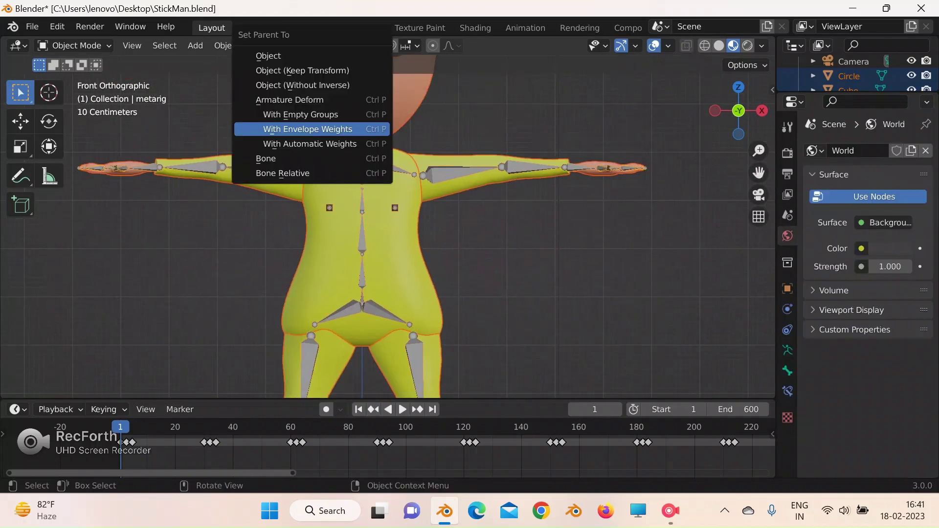
click(309, 143)
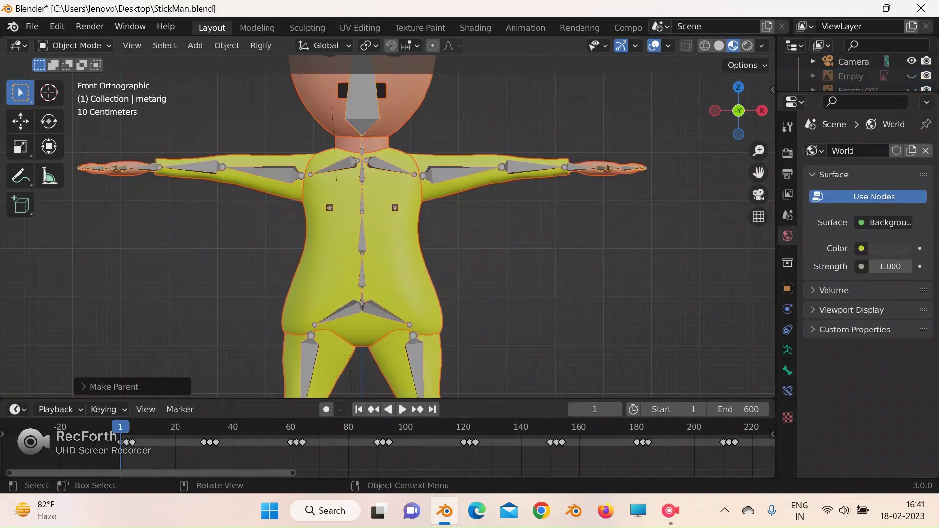
- Select the eyebrow Cube.004, rotate it slightly with the Rotate tool and save the file
click(333, 235)
scroll(333, 235, down, 3)
click(352, 107)
click(49, 93)
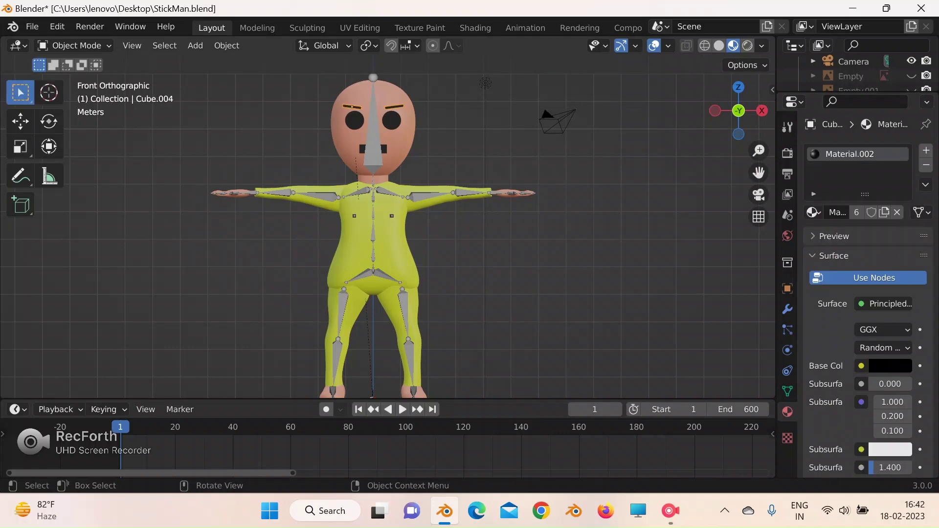
click(48, 121)
drag(407, 143, 406, 140)
click(406, 133)
- Try rotating the metarig in the front view and undo the rotation
click(373, 142)
key(ctrl+Tab)
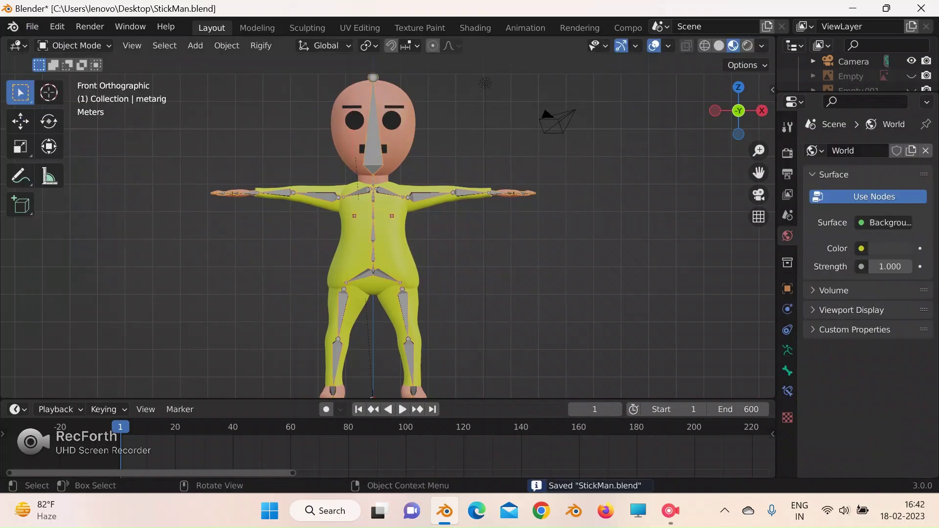
key(r)
click(373, 142)
key(ctrl+z)
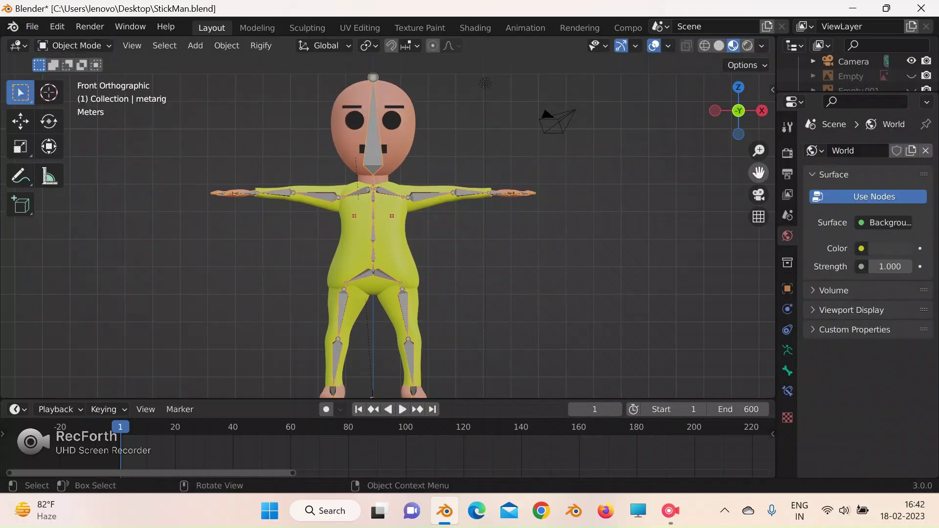
click(671, 511)
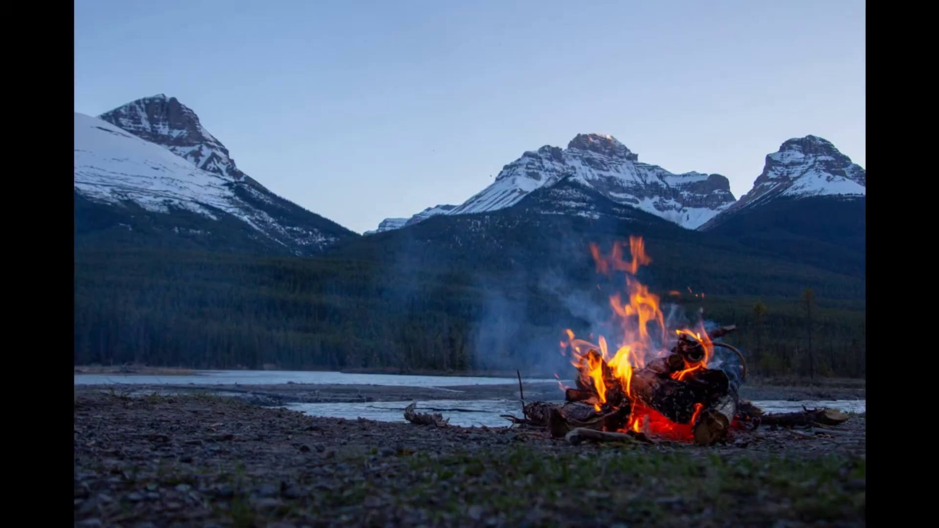